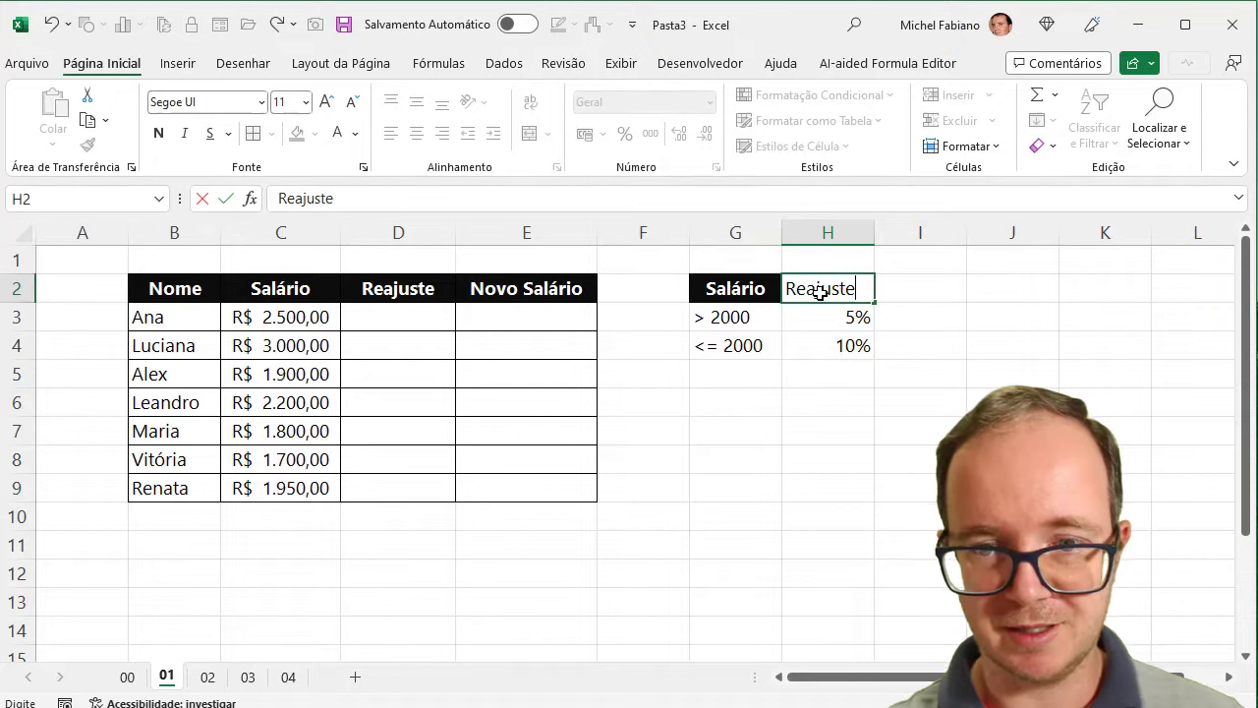
Confirm the Reajuste header in H2 and enter the formula =SE(C3>2000;$H$3;$H$4) in D3
key("Return")
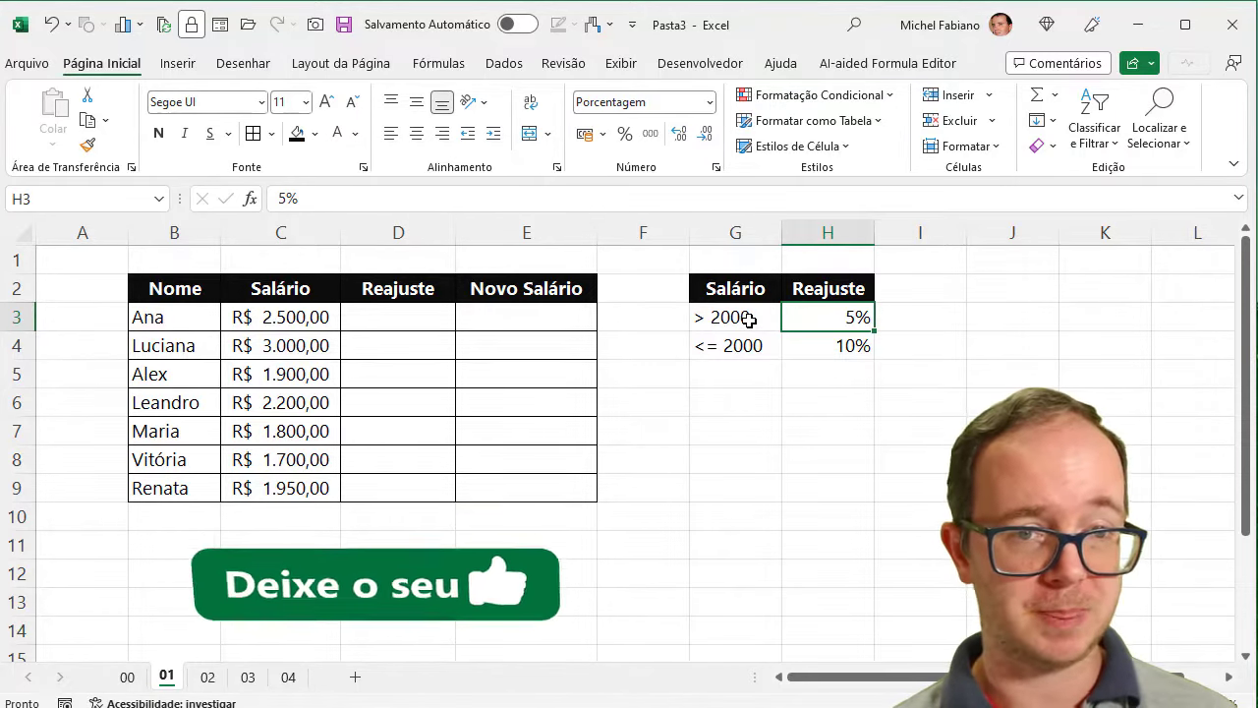
left_click(384, 316)
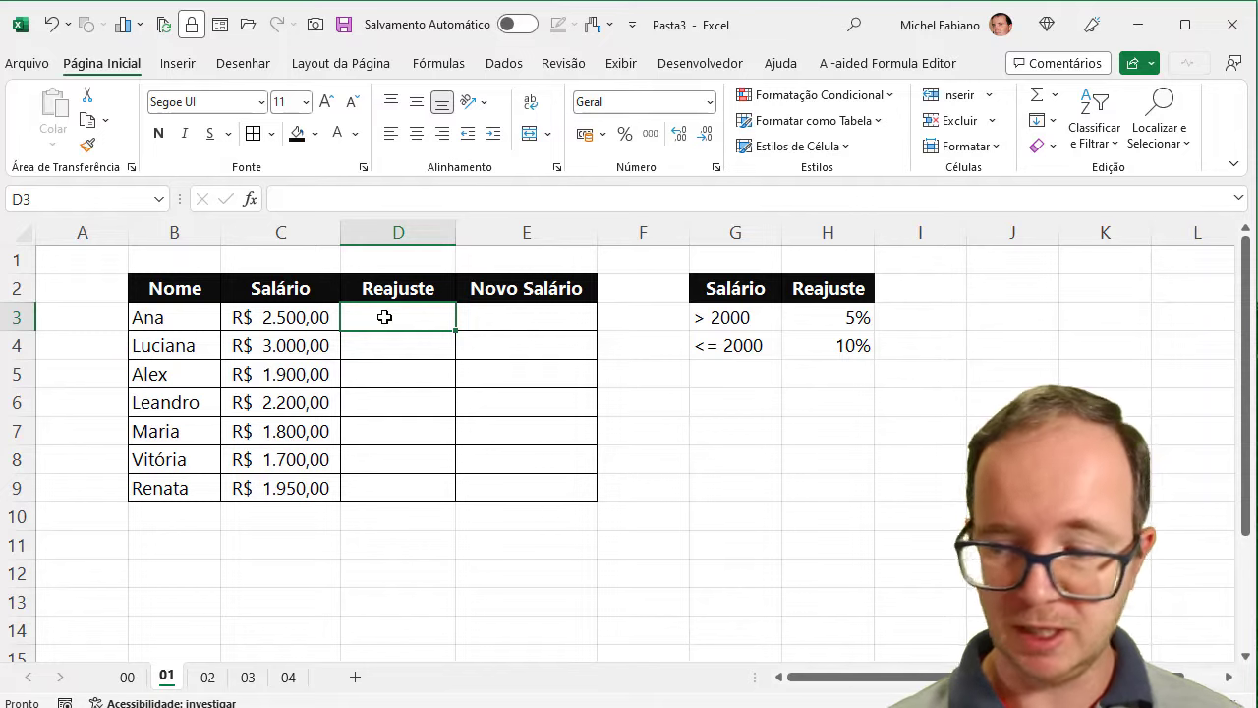
type("=se(")
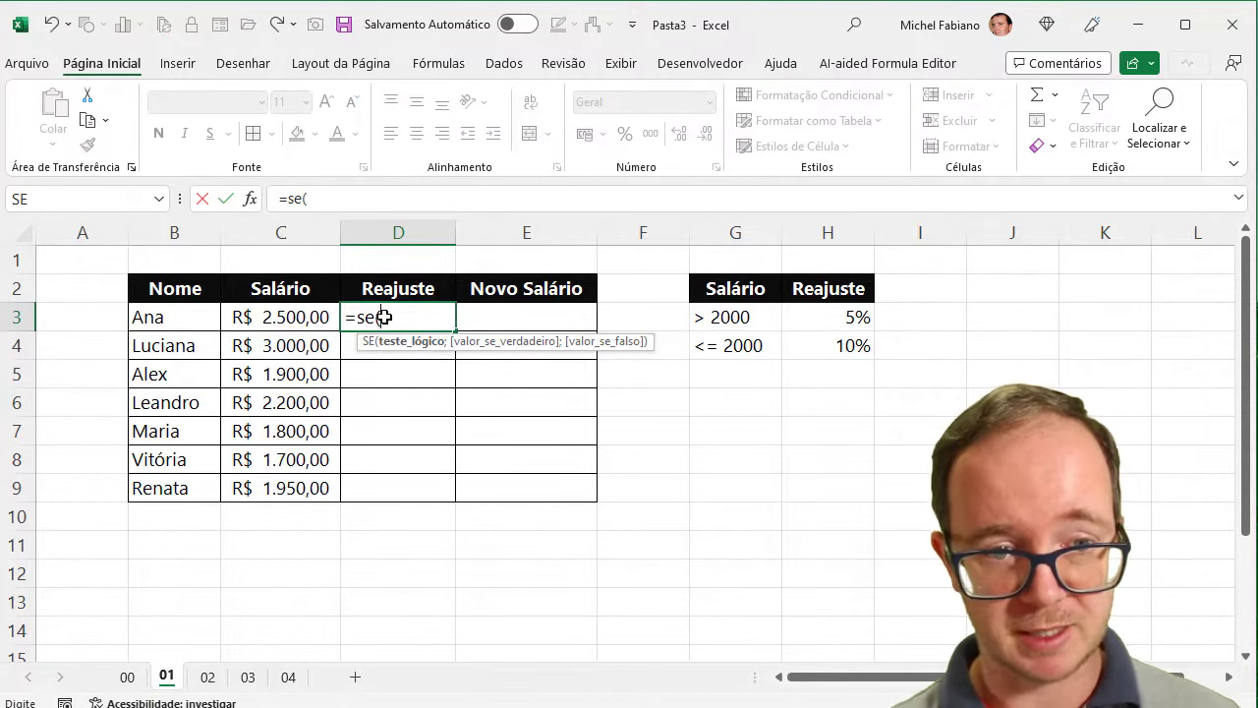
left_click(303, 317)
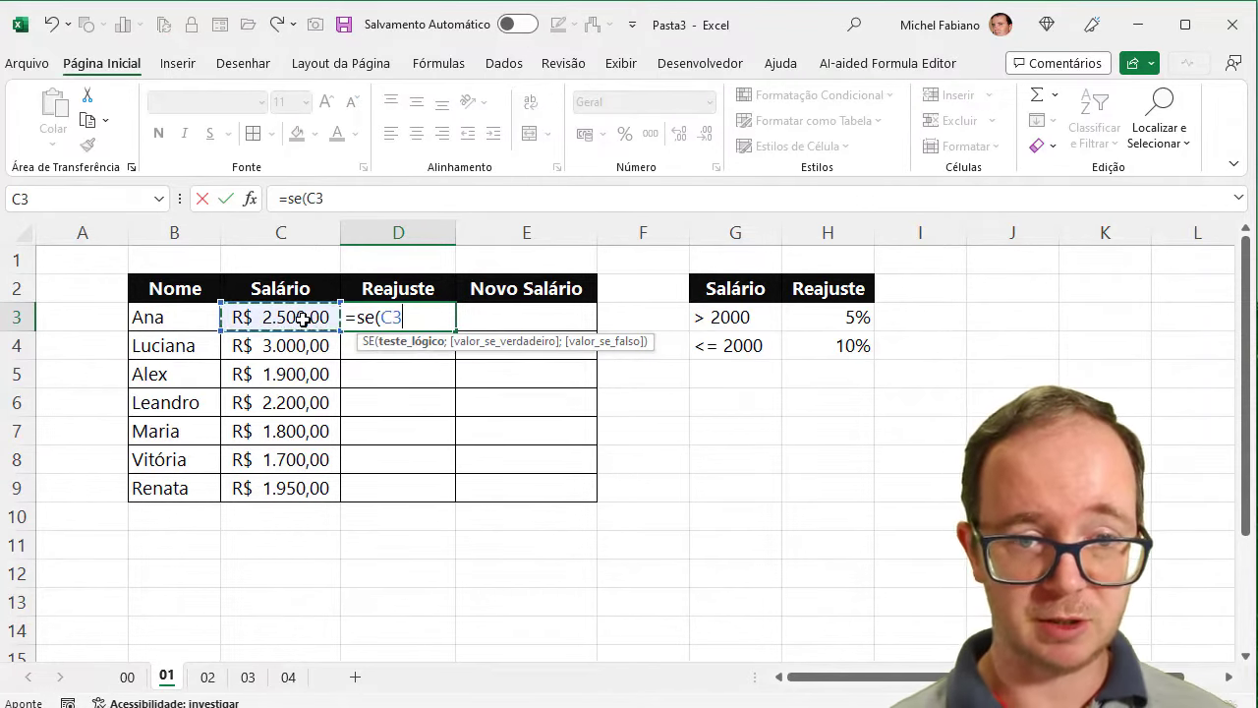
type(">")
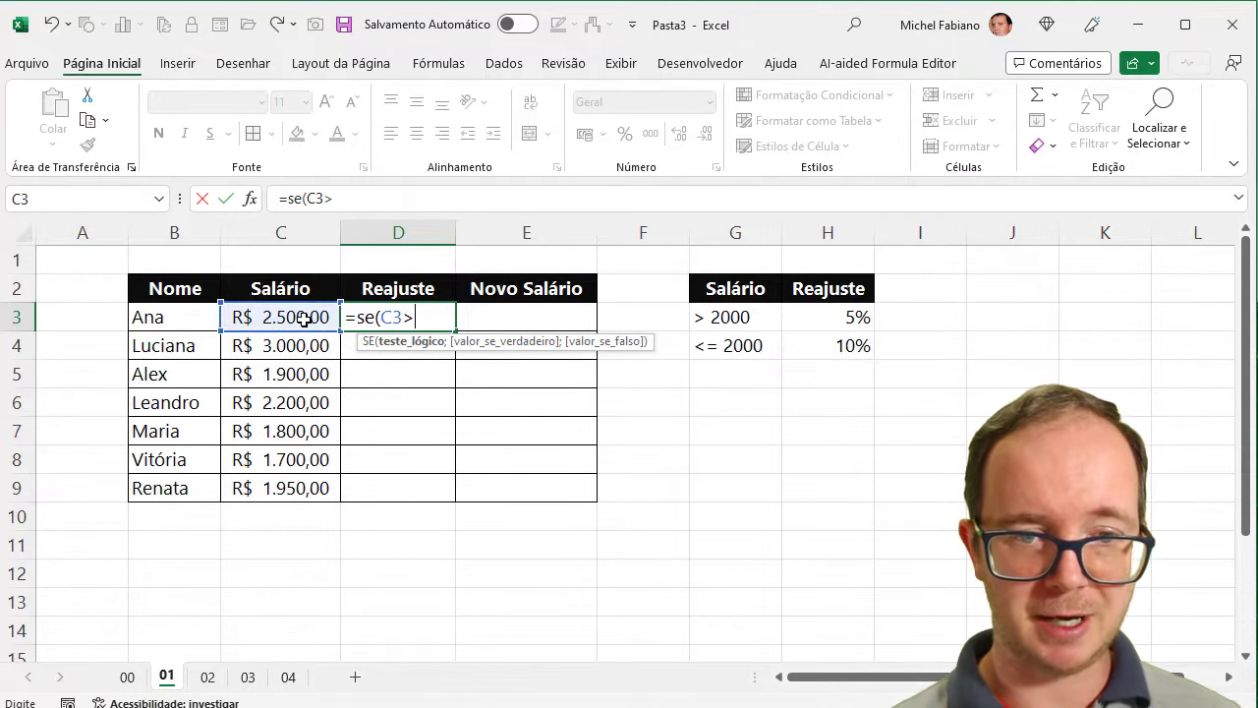
type("2000")
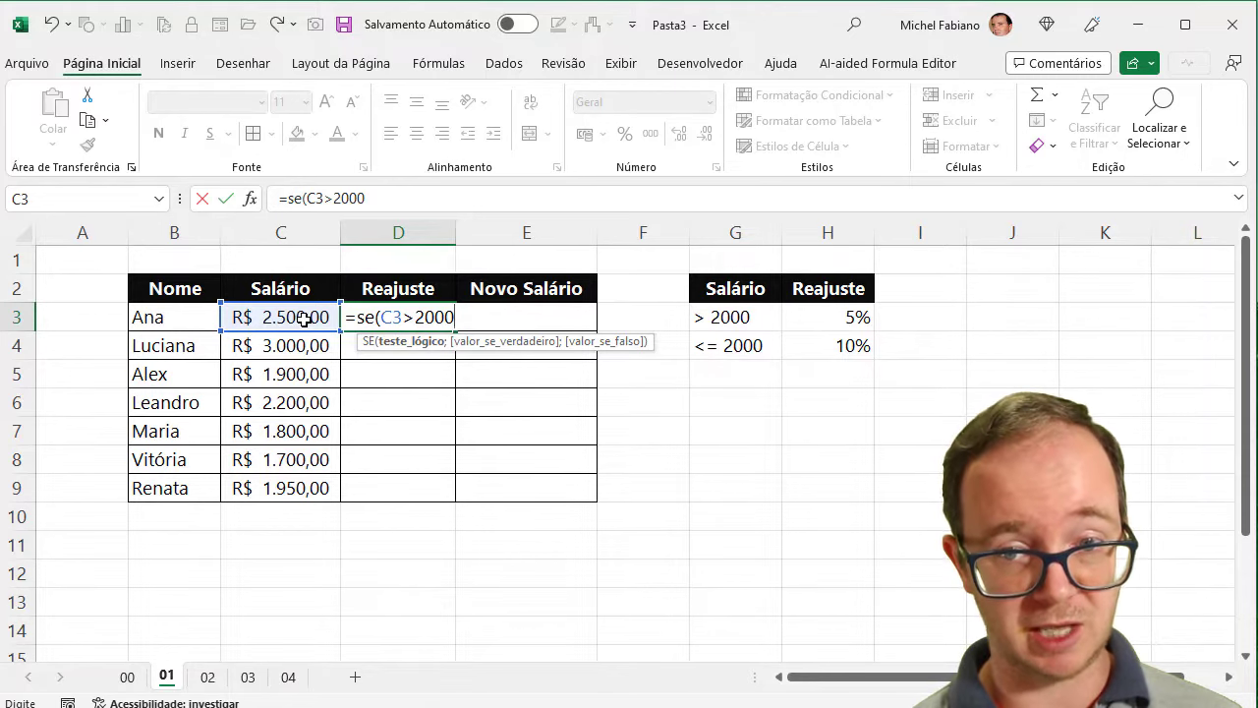
type(";")
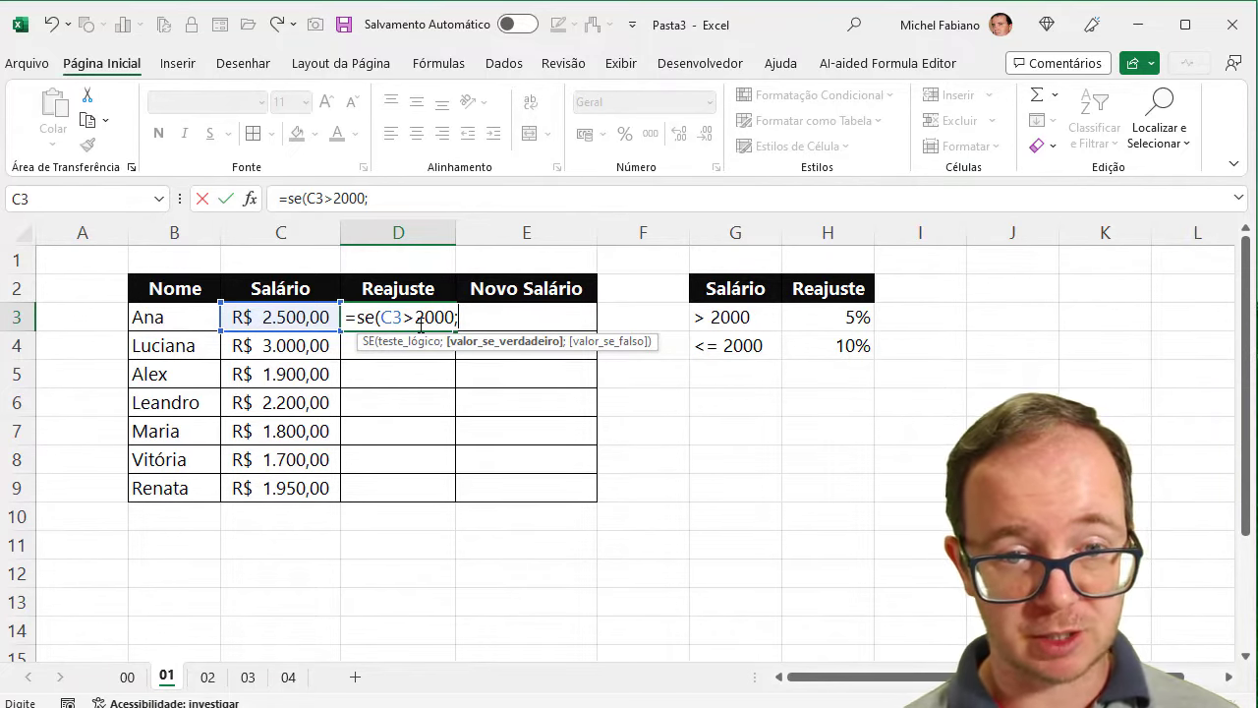
left_click(843, 319)
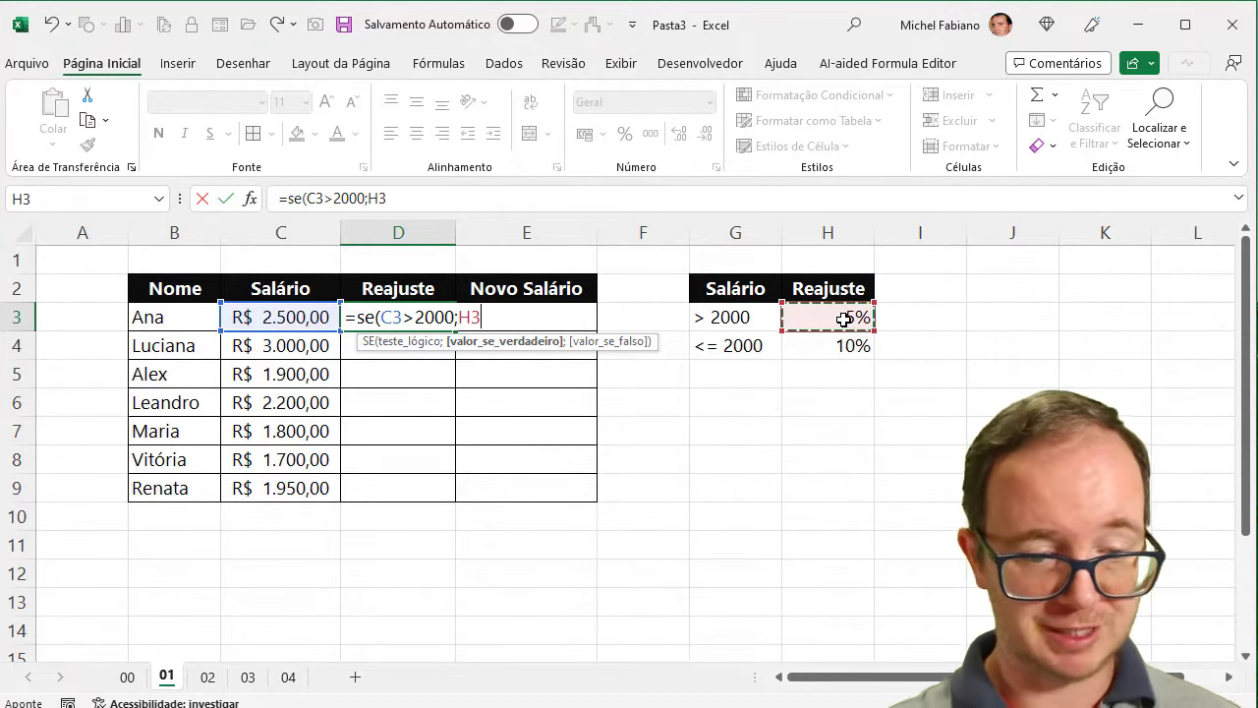
key("F4")
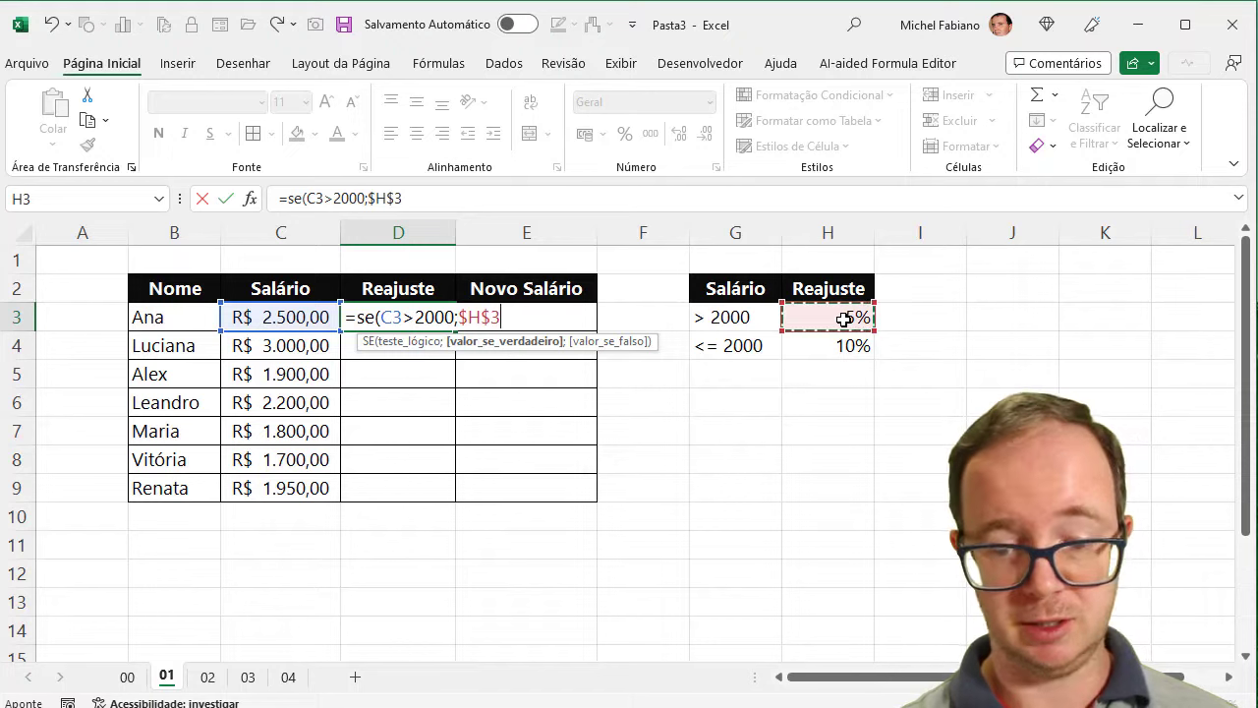
type(";")
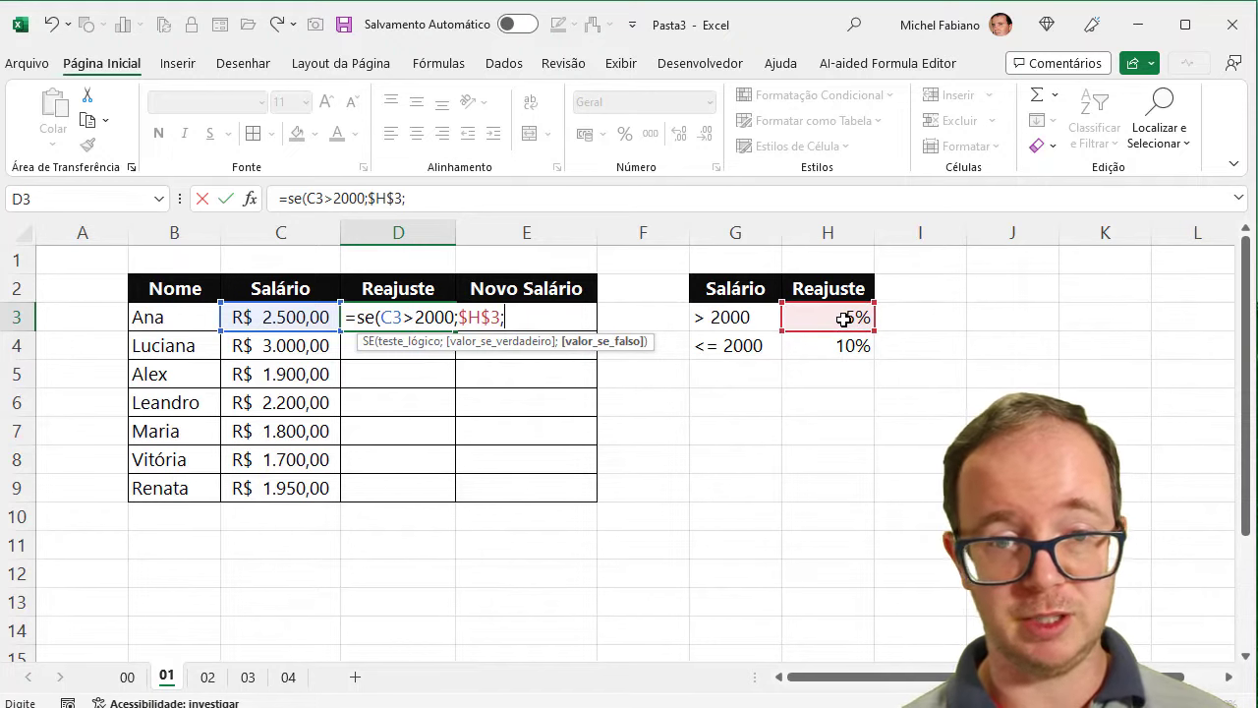
left_click(855, 347)
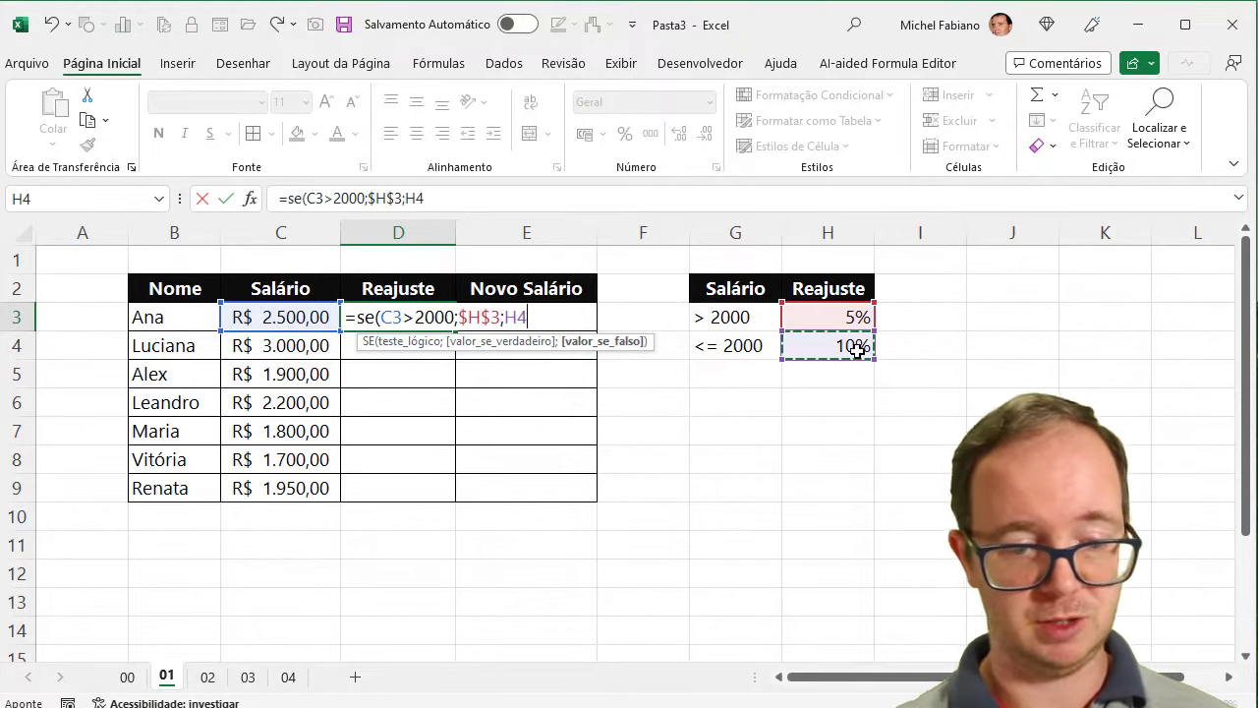
key("F4")
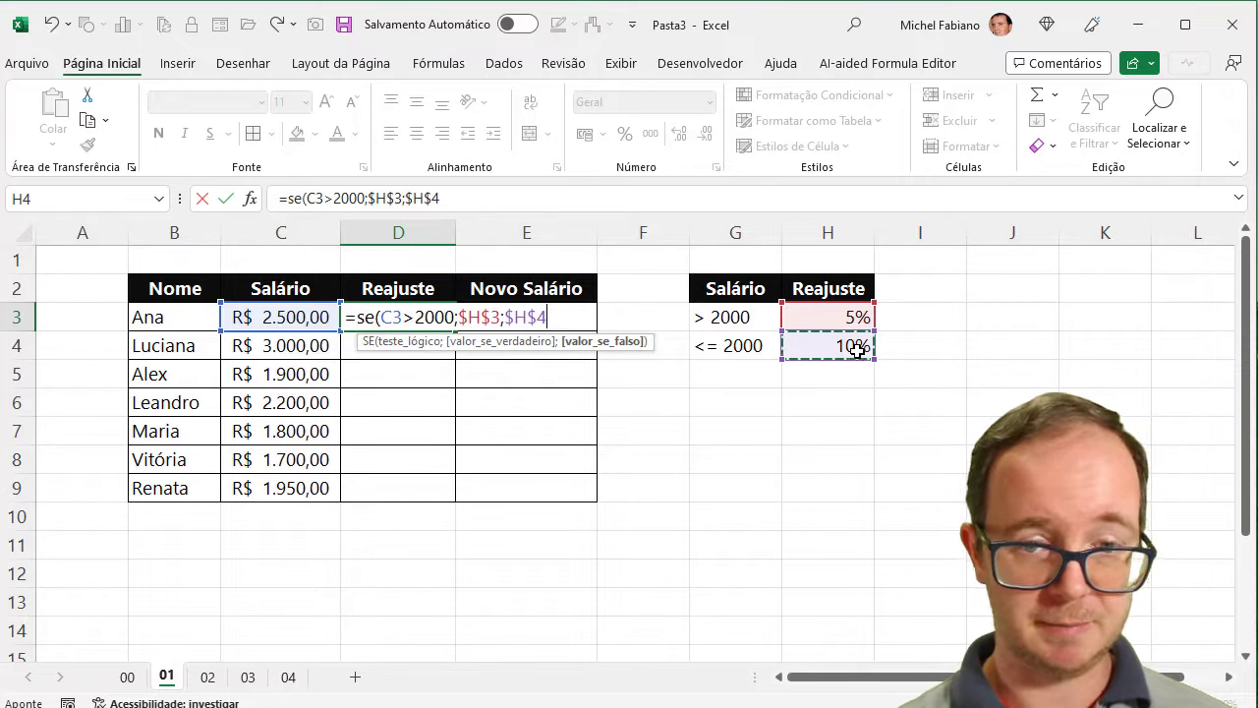
type(")")
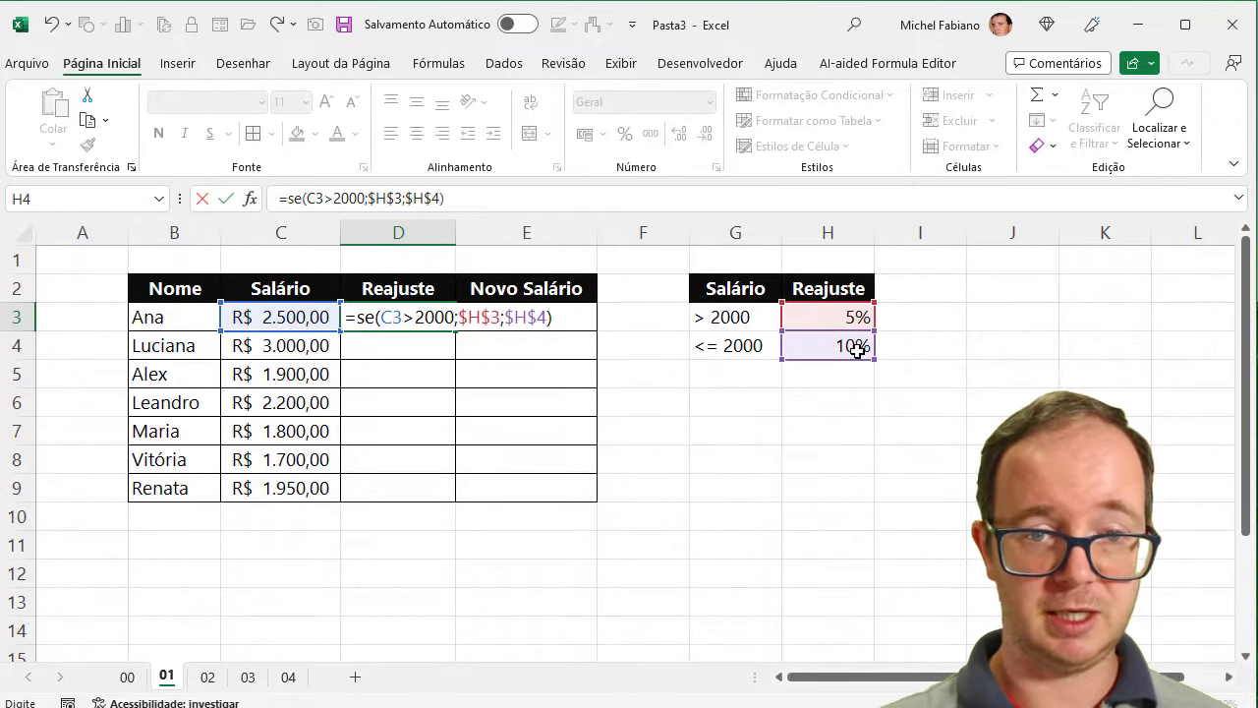
key("Return")
Format D3 as a percentage and fill its formula down the Reajuste column through D9
left_click(423, 315)
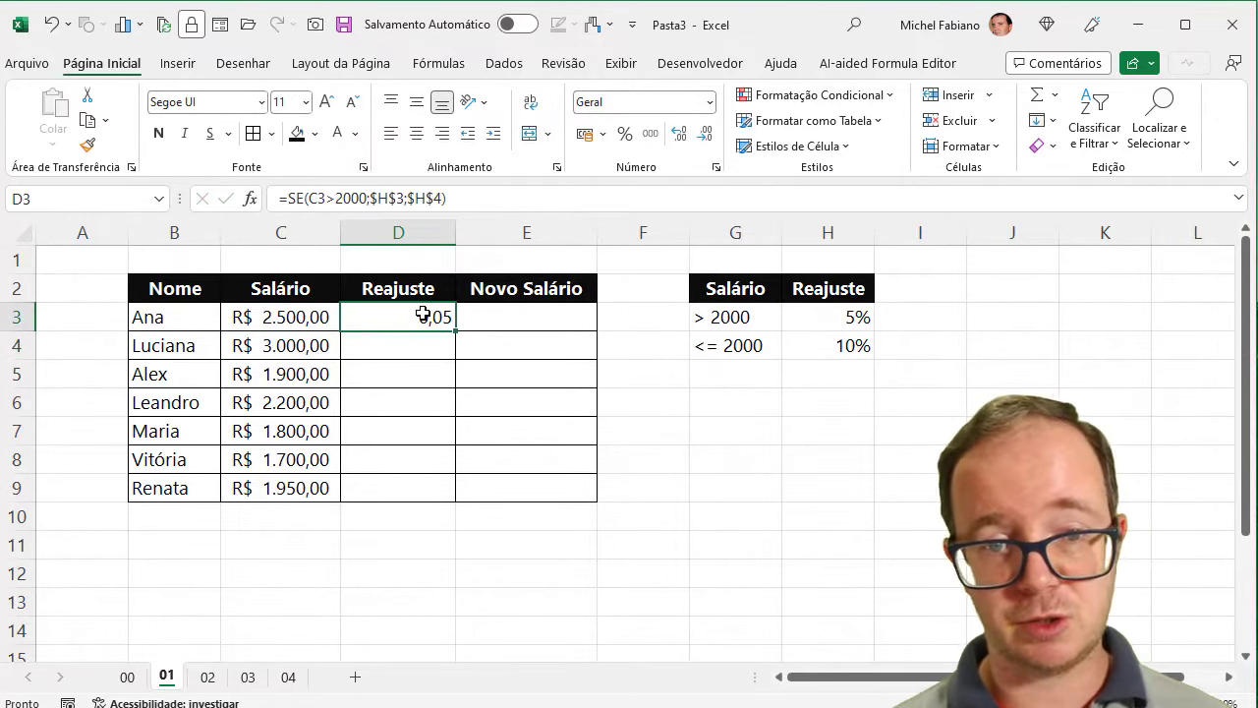
left_click(632, 143)
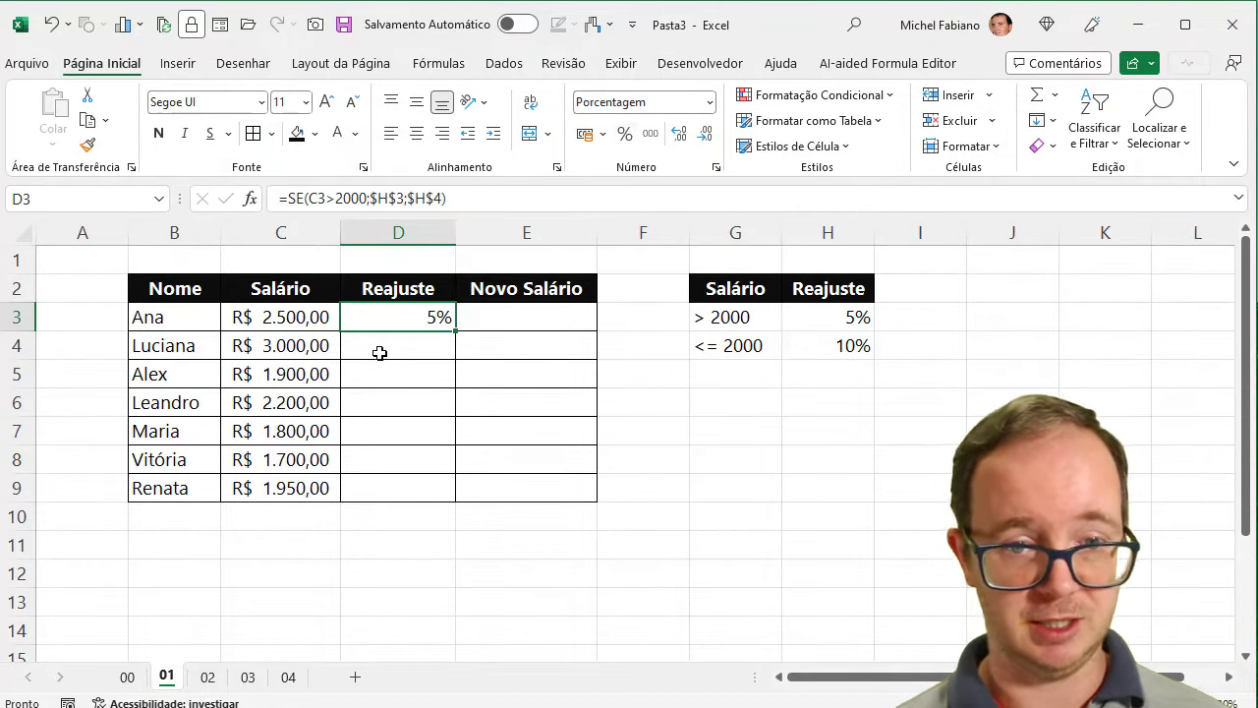
double_click(455, 331)
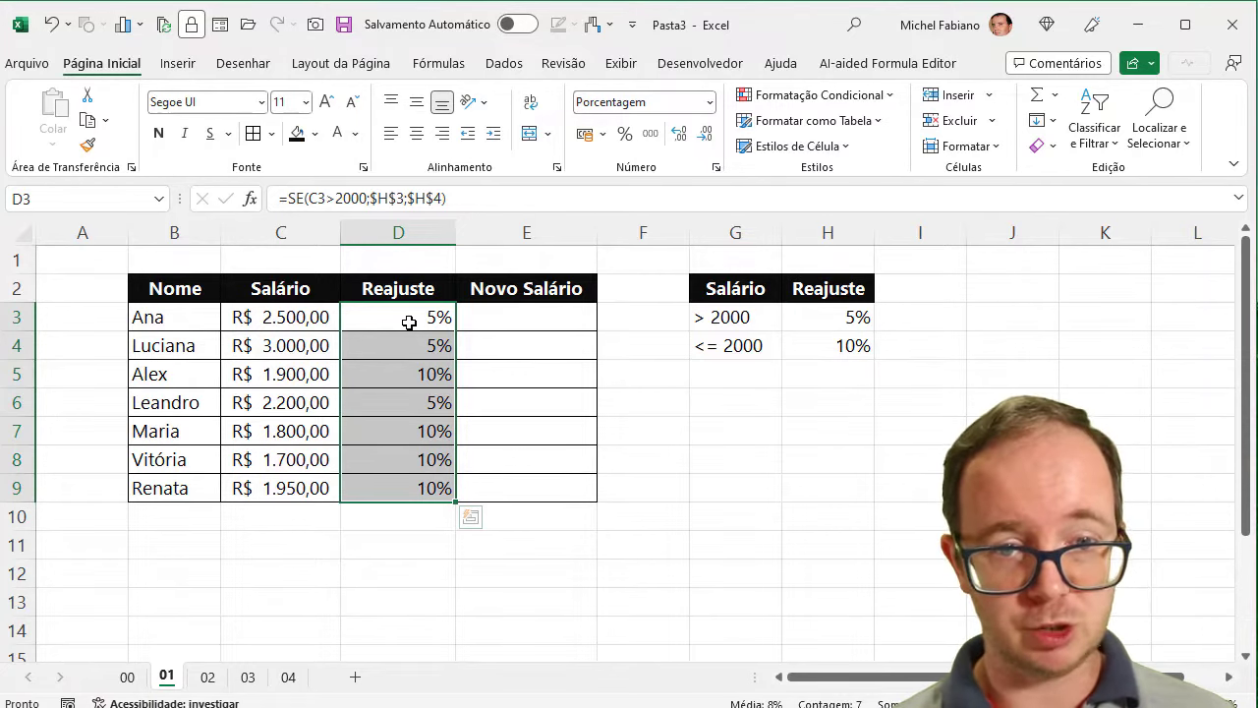
left_click(409, 322)
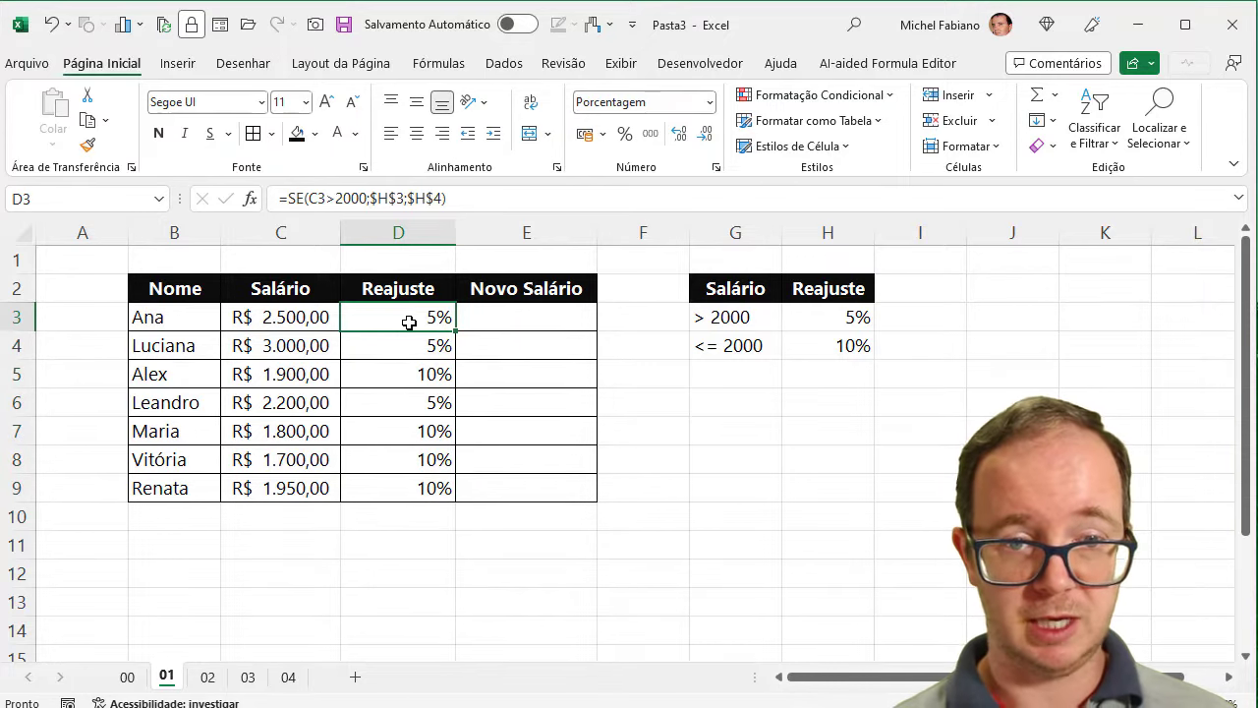
double_click(409, 322)
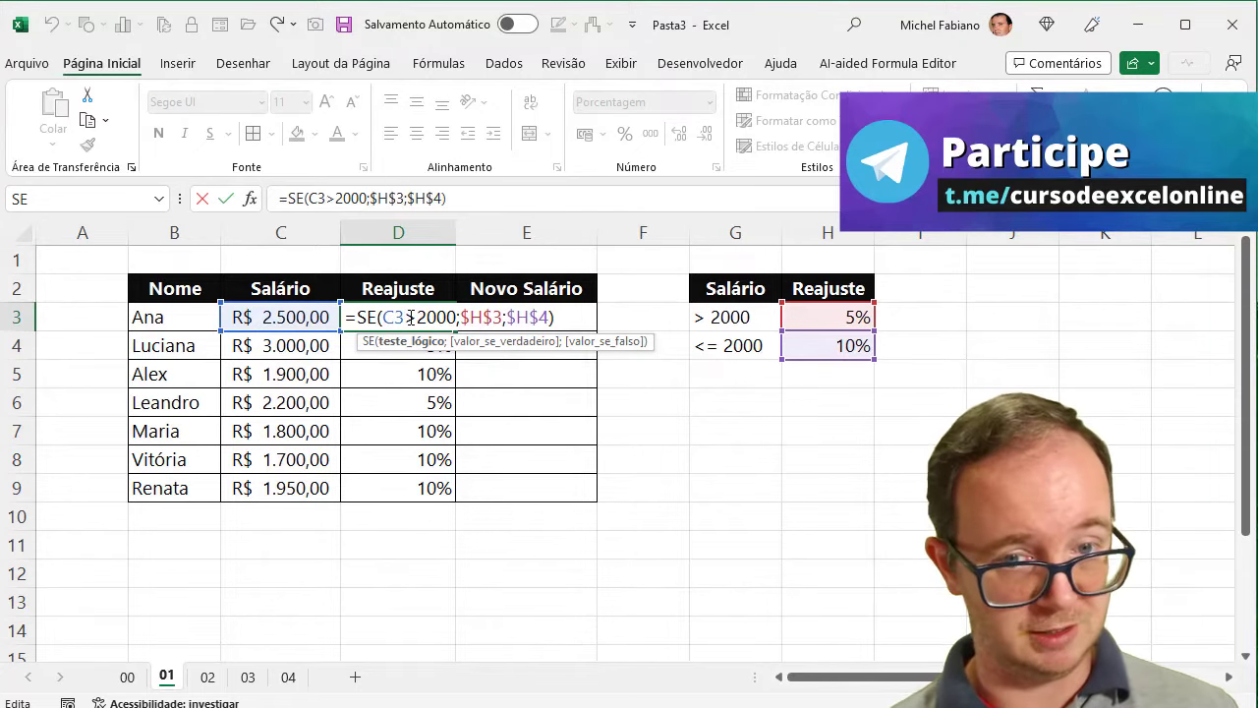
key("Return")
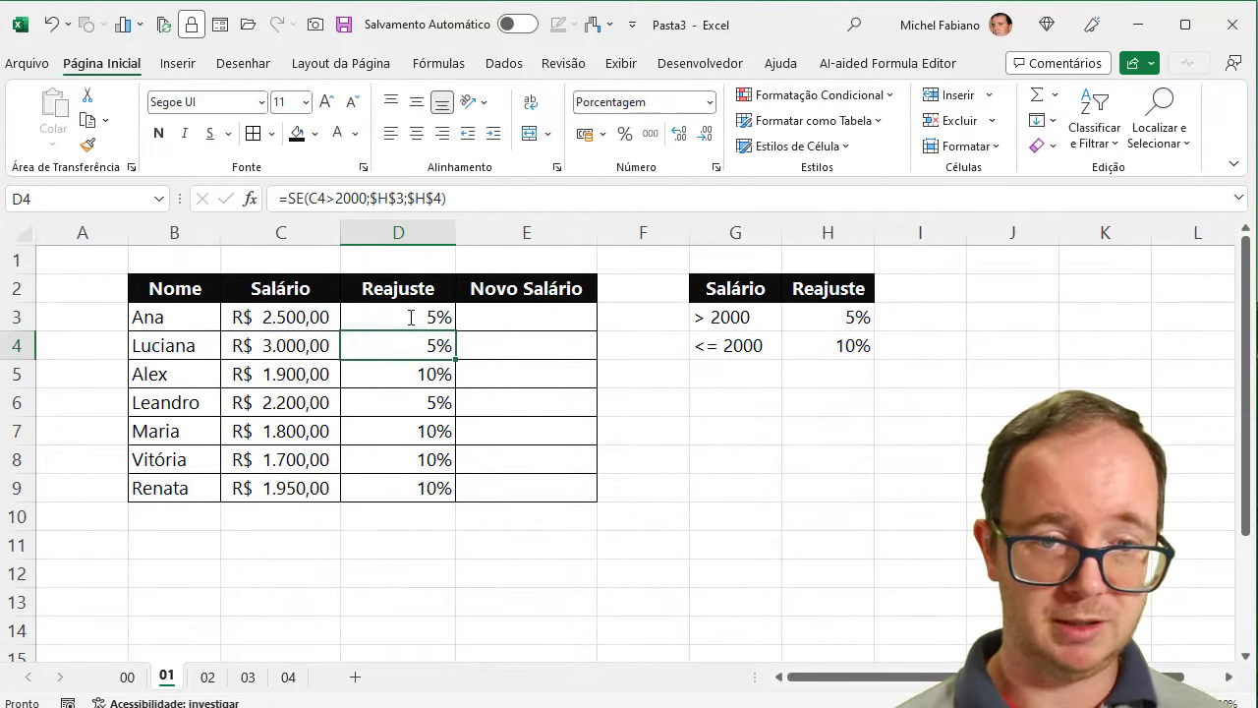
On sheet 02, center the Sexo, Idade and Processo cells in C3:E9 horizontally
left_click(208, 677)
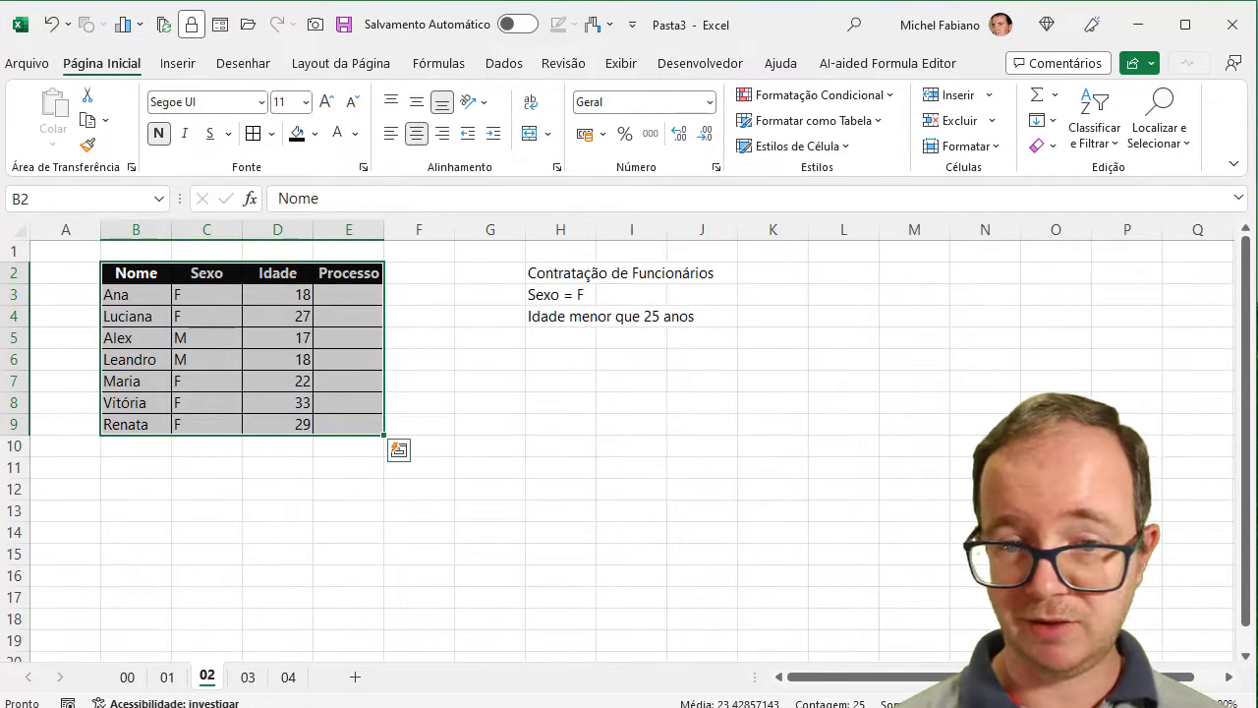
scroll(629, 442, "up", 2)
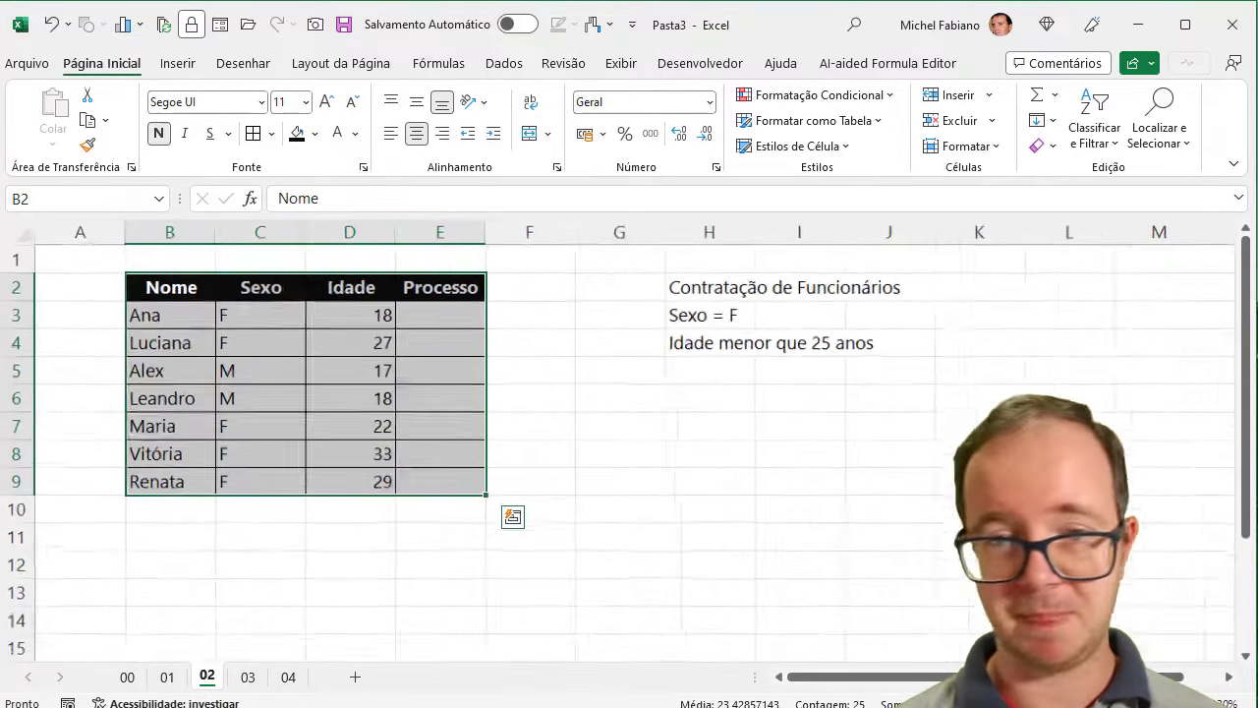
left_click(261, 313)
left_click_drag(331, 329, 429, 486)
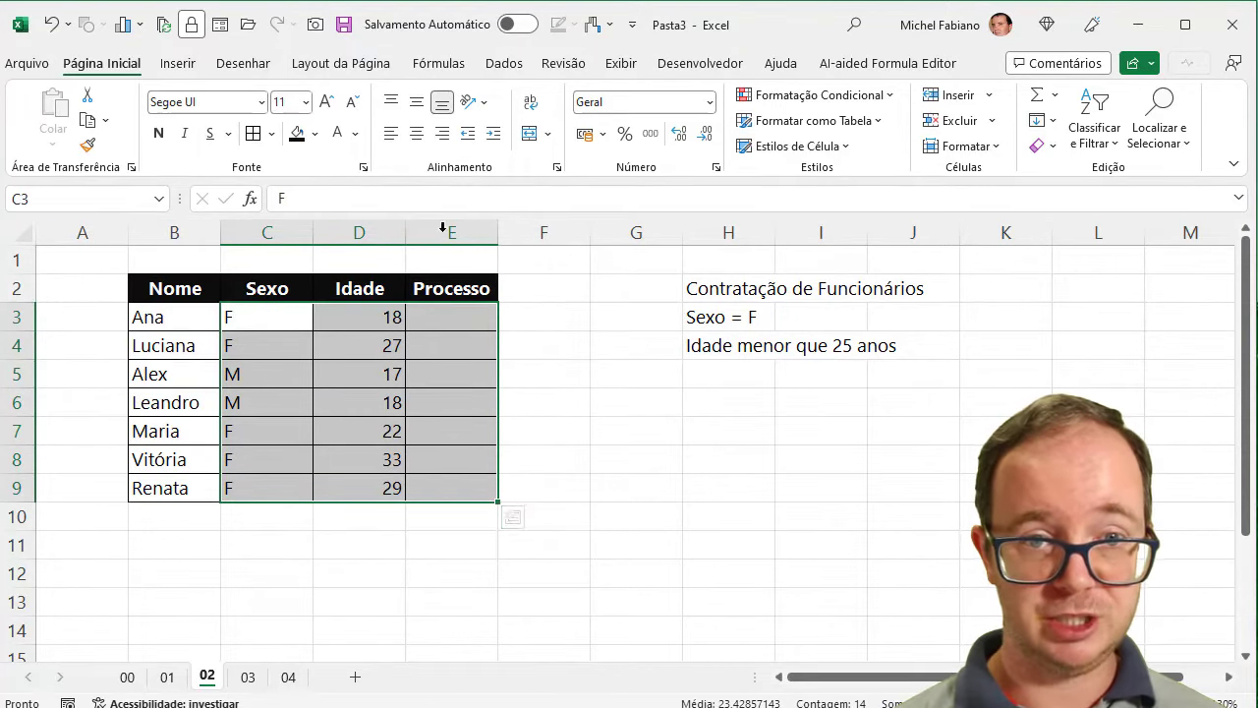
left_click(418, 135)
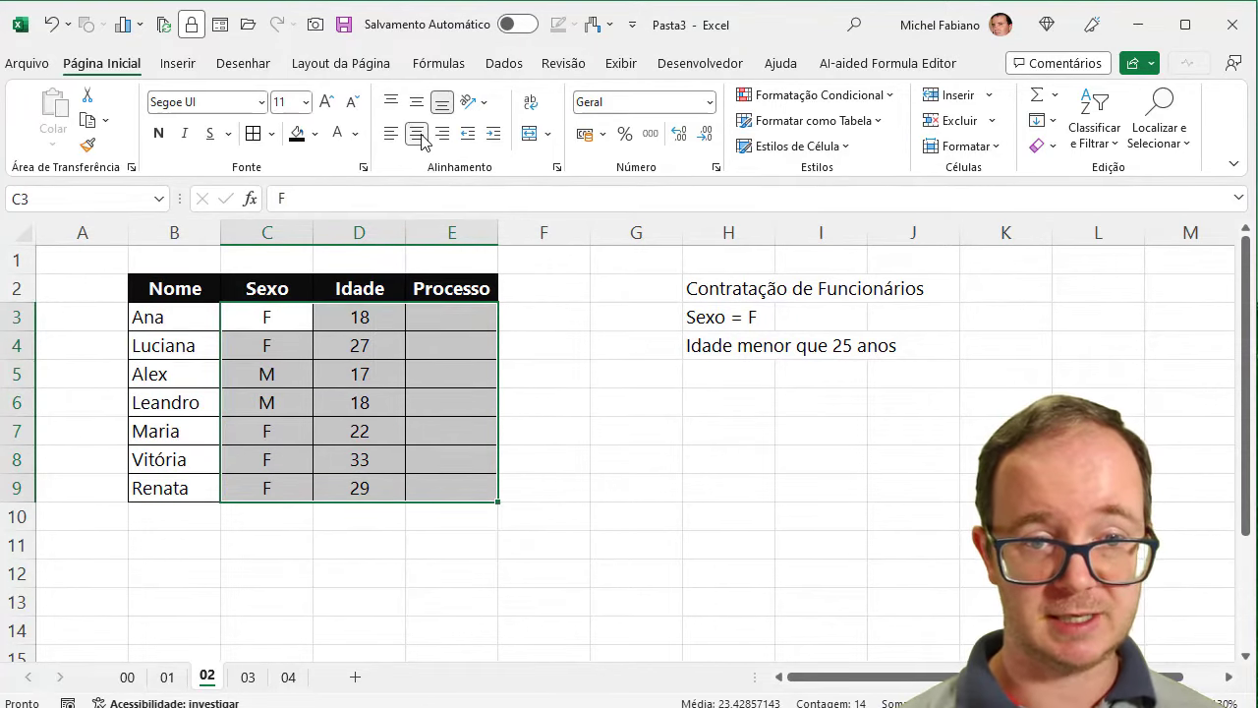
Widen the Processo column E to about twice its width and narrow the empty column A to about half
left_click(481, 232)
left_click_drag(501, 230, 564, 239)
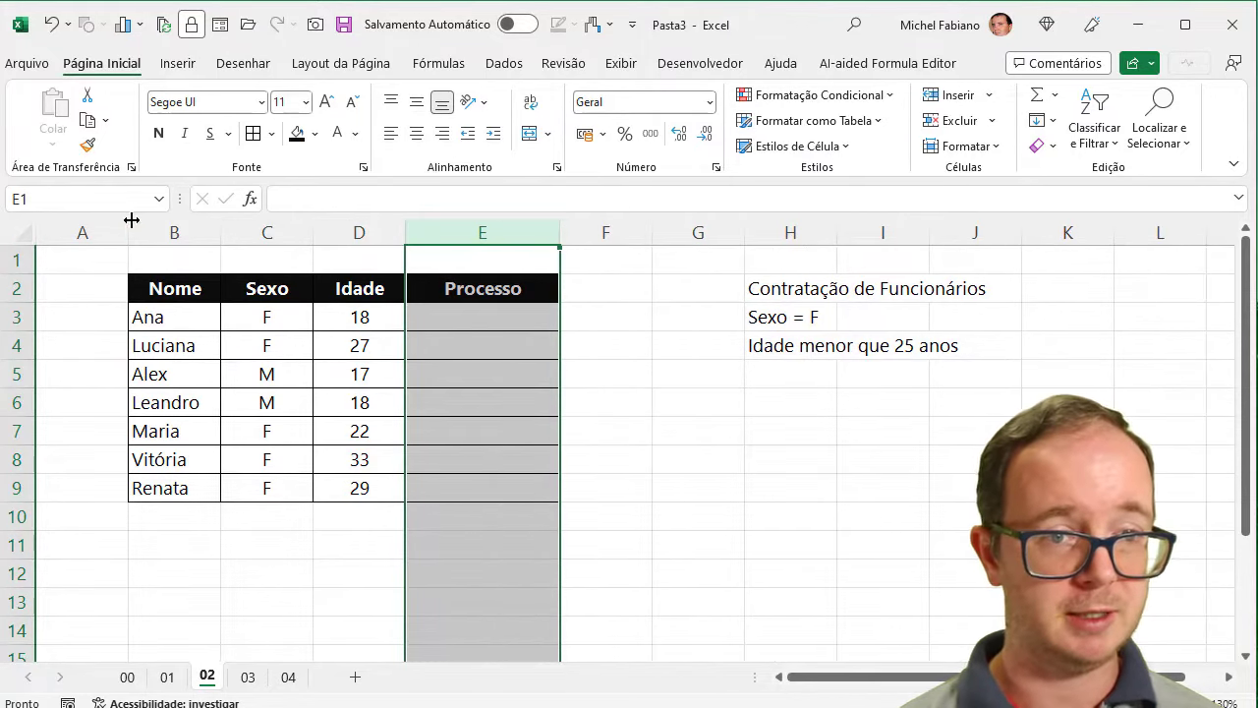
left_click_drag(125, 227, 83, 226)
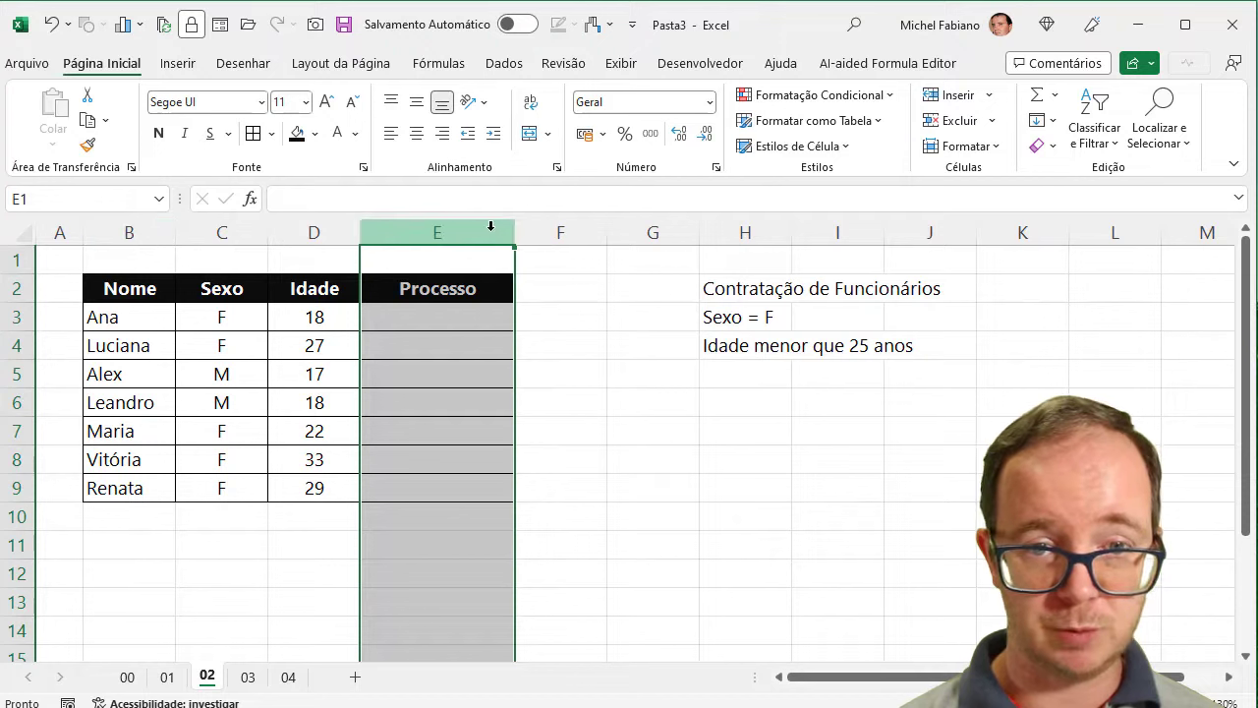
left_click_drag(513, 231, 557, 231)
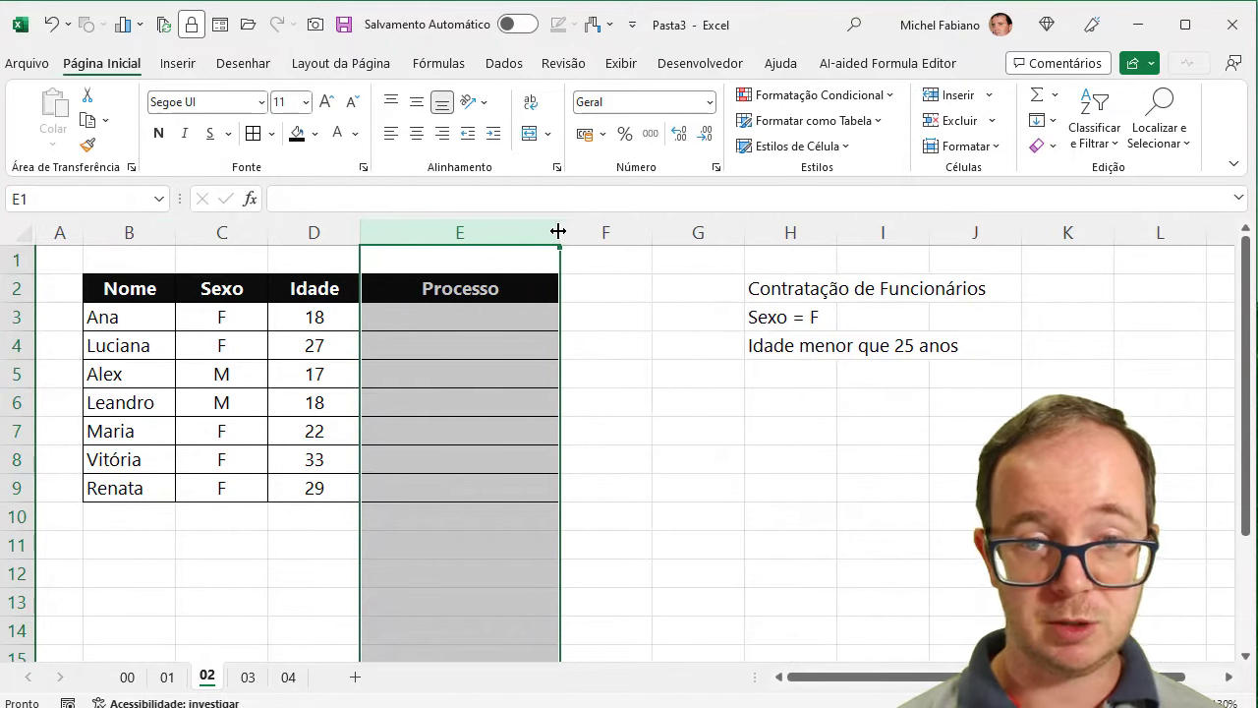
Enter the notes "Condições" in H6 and "Testes Lógicos" in H7
left_click(484, 325)
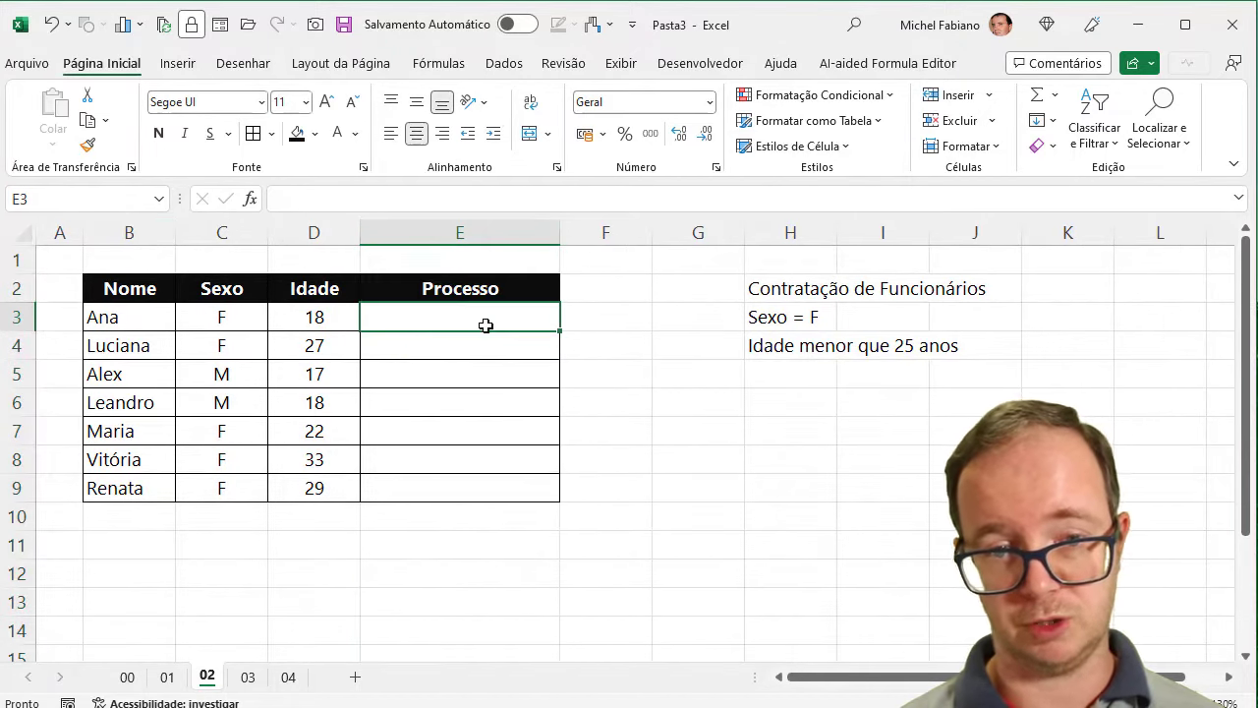
left_click(772, 399)
type("C")
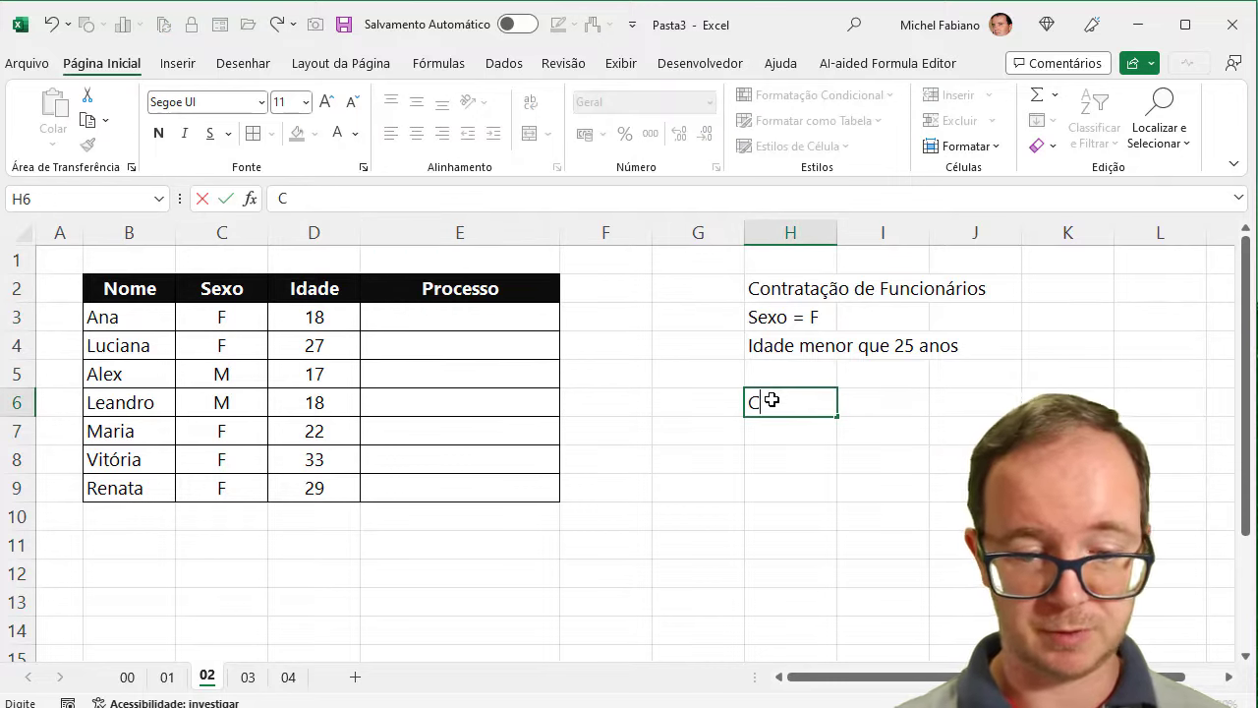
type("ondições")
key("Return")
type("T")
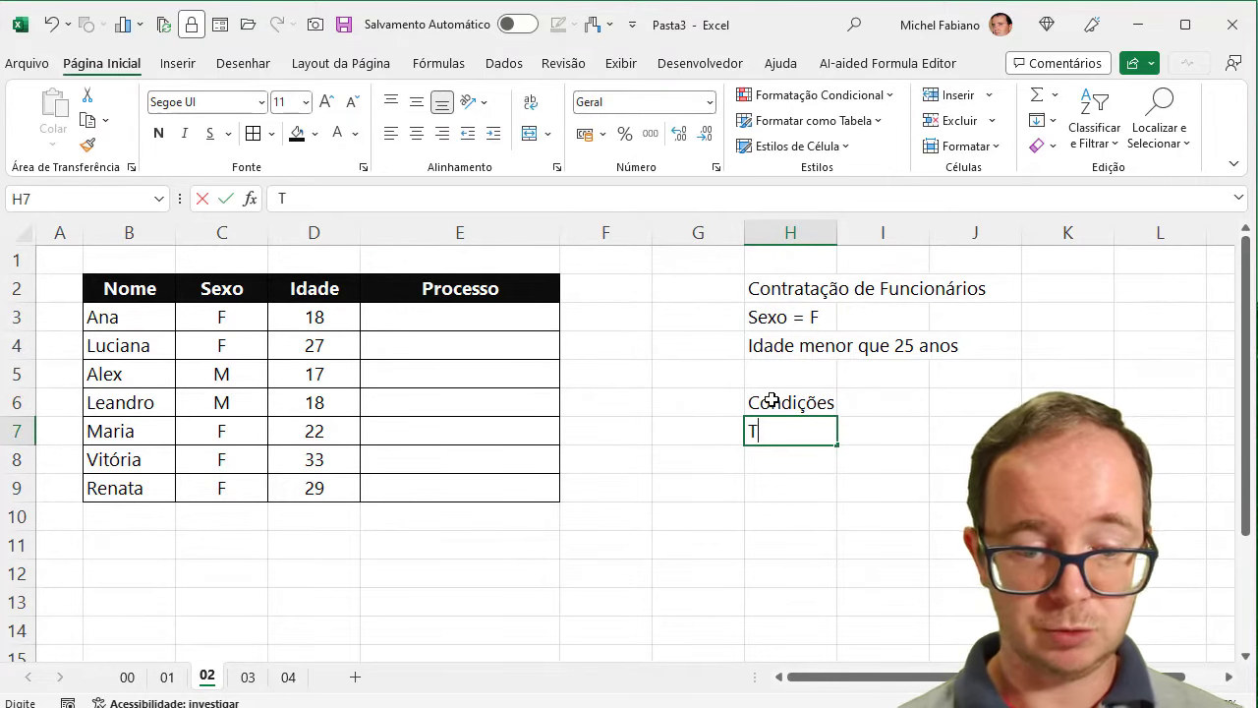
type("estes Log")
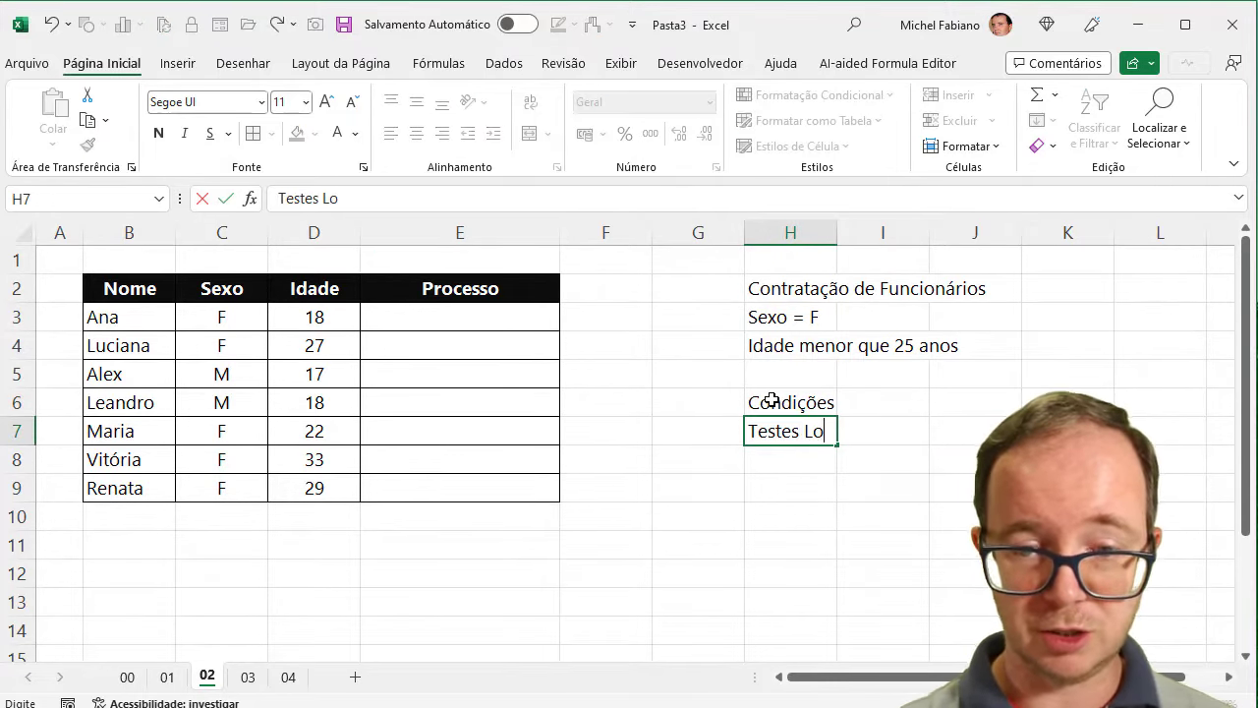
key("BackSpace")
key("BackSpace")
type("ógicos")
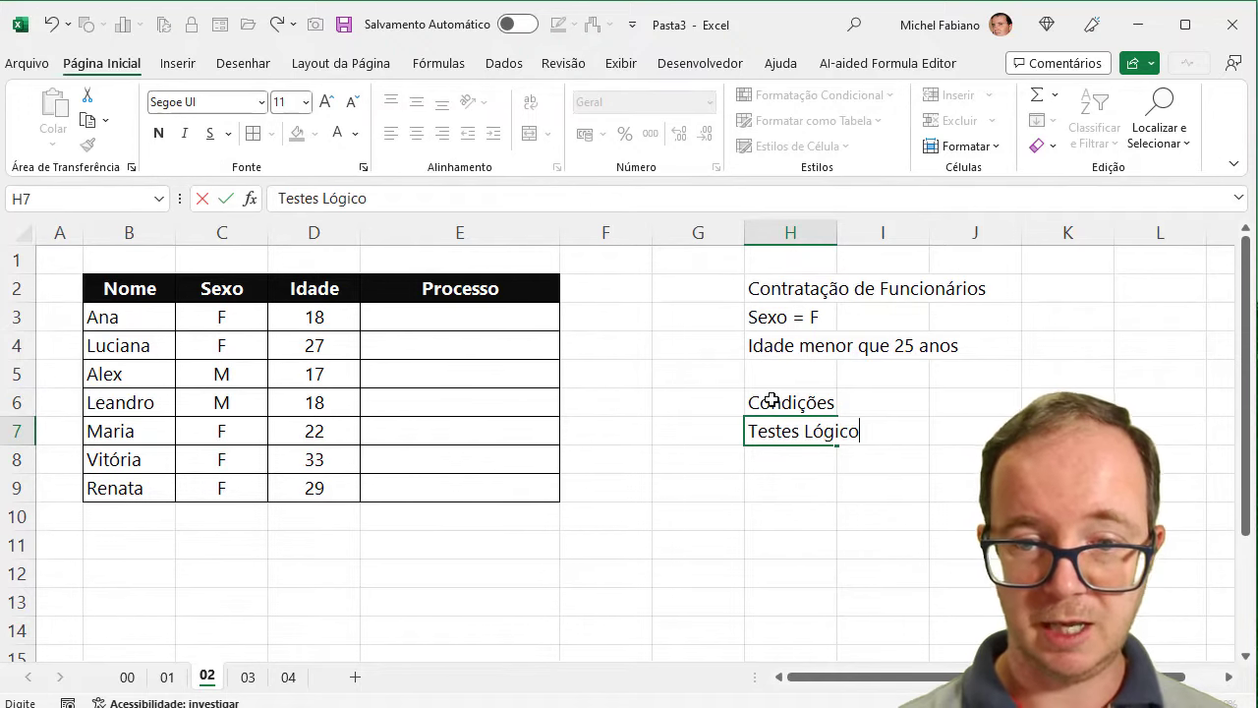
key("Return")
In E3 of the Processo column, start an SE formula whose logical test is E(C3="F";D3<25)
left_click(448, 322)
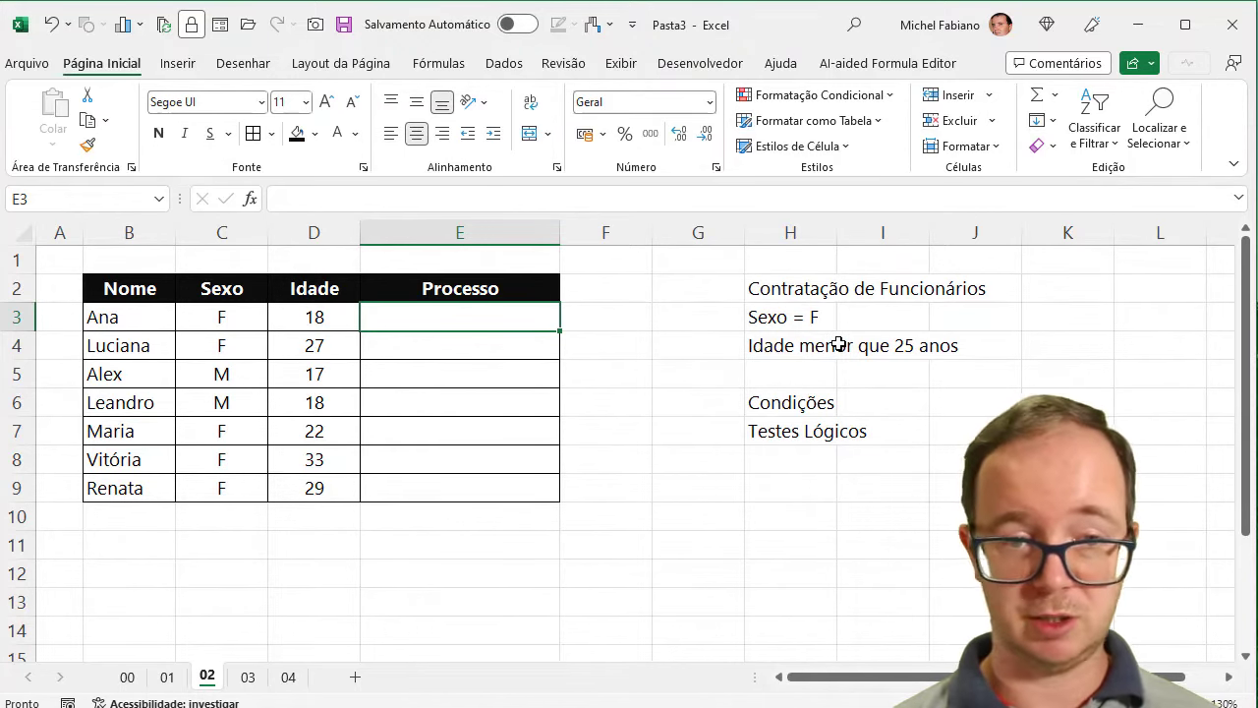
type("=se(")
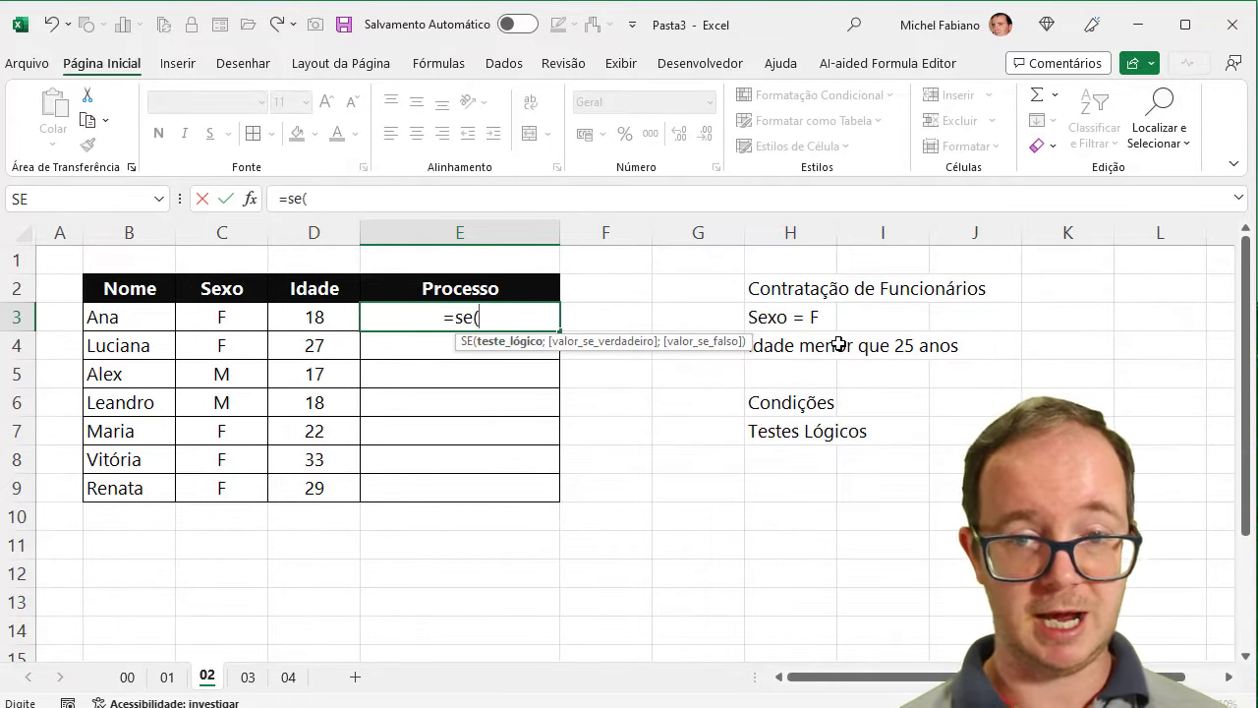
type("e")
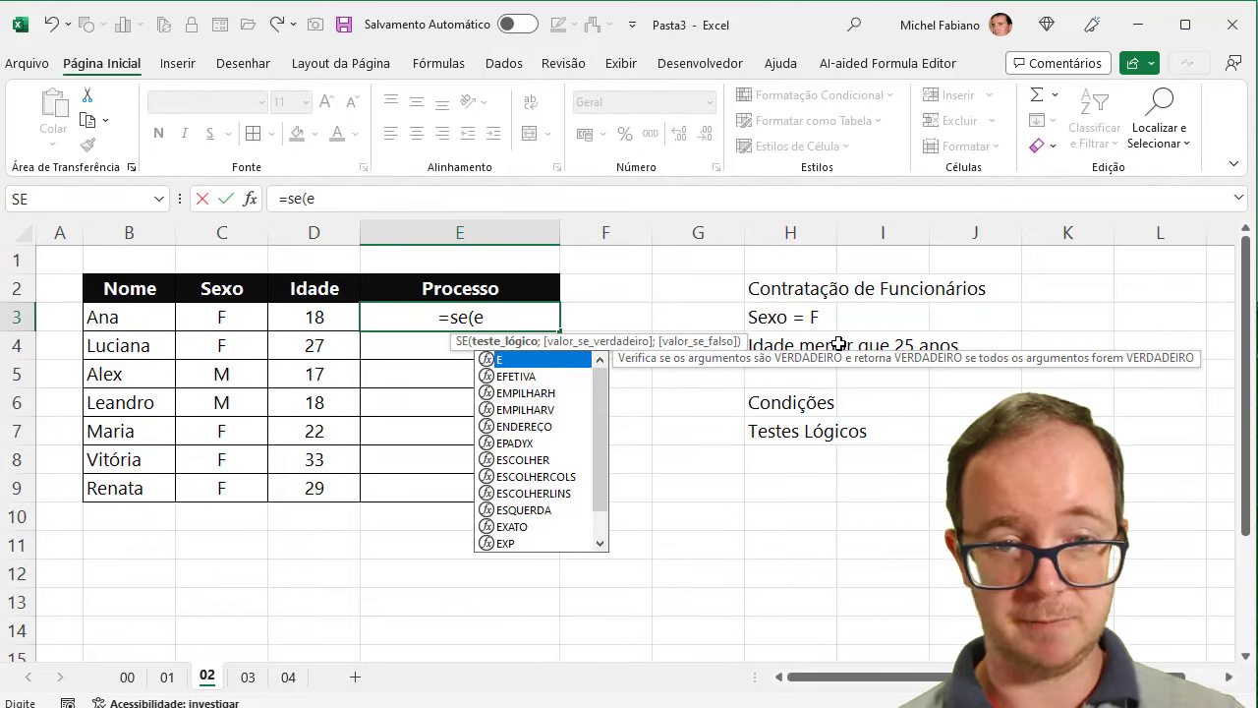
type("(")
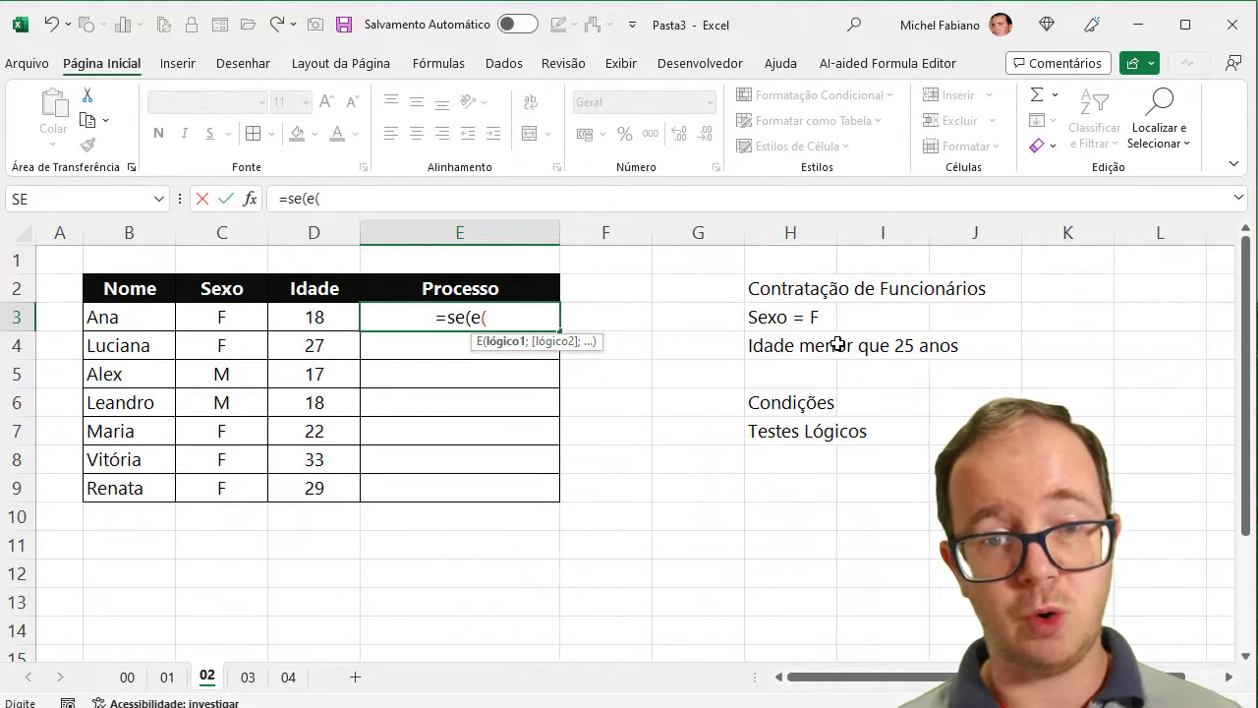
left_click(214, 317)
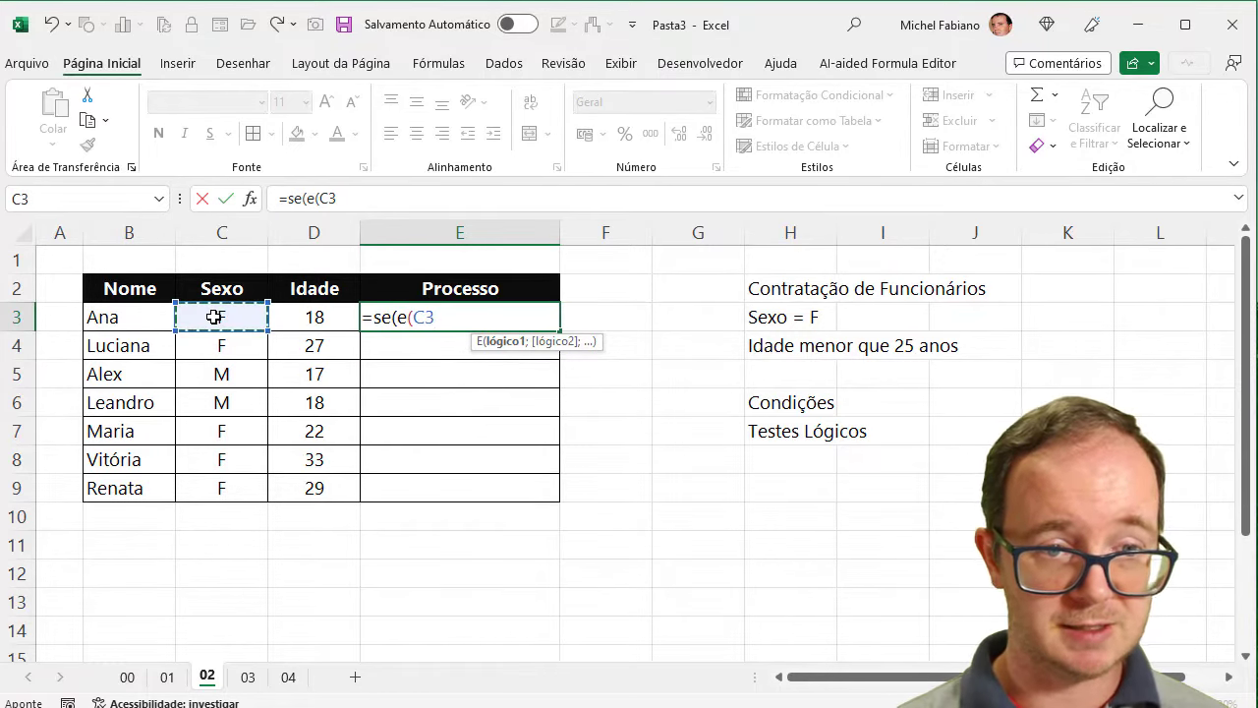
type("=\"F\"")
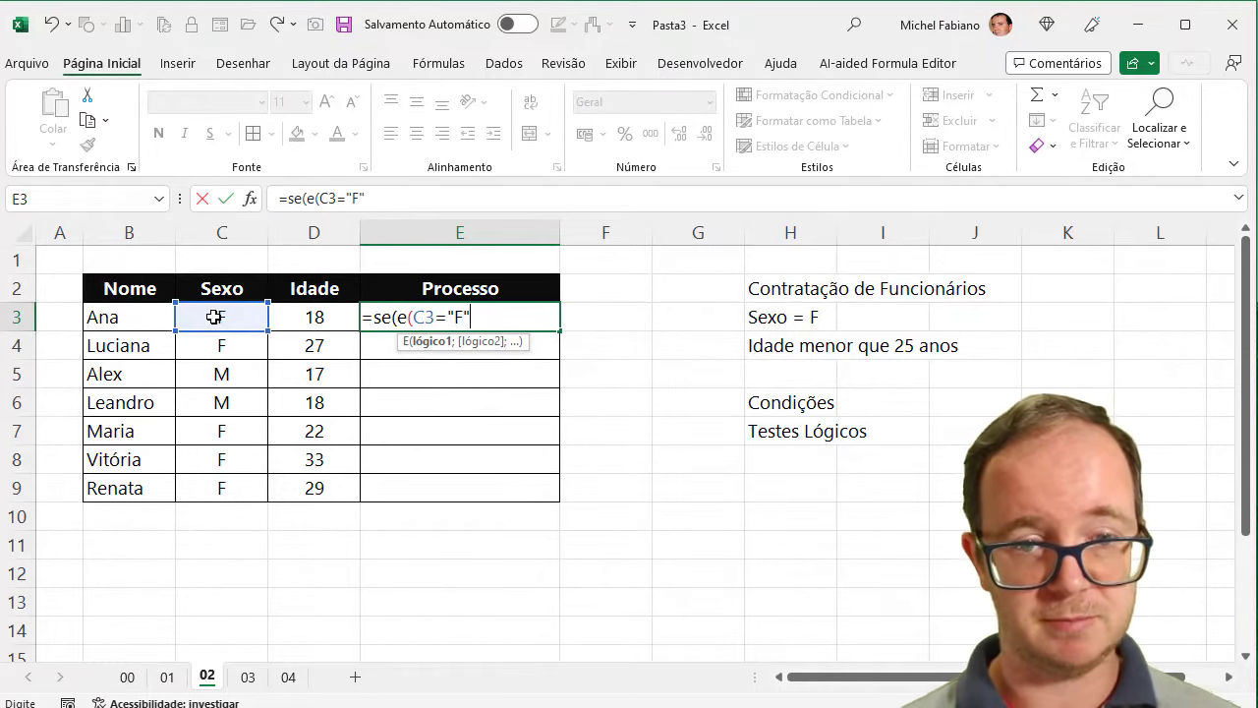
type(";")
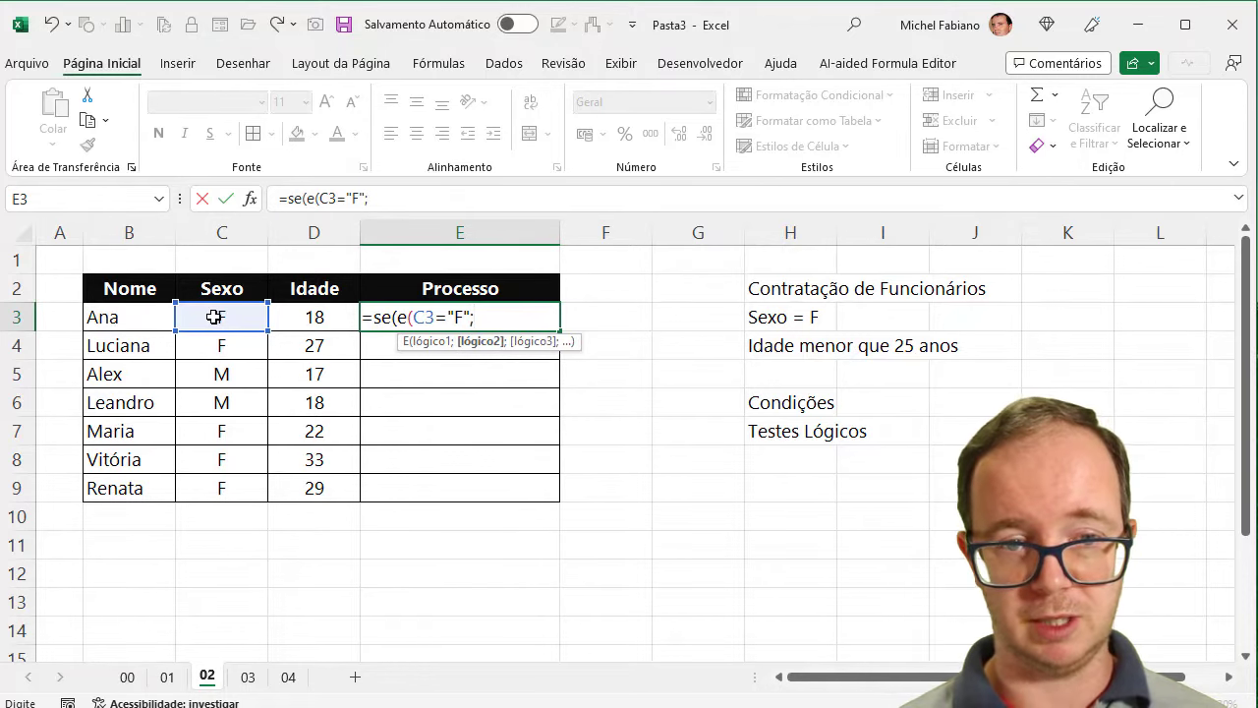
left_click(295, 316)
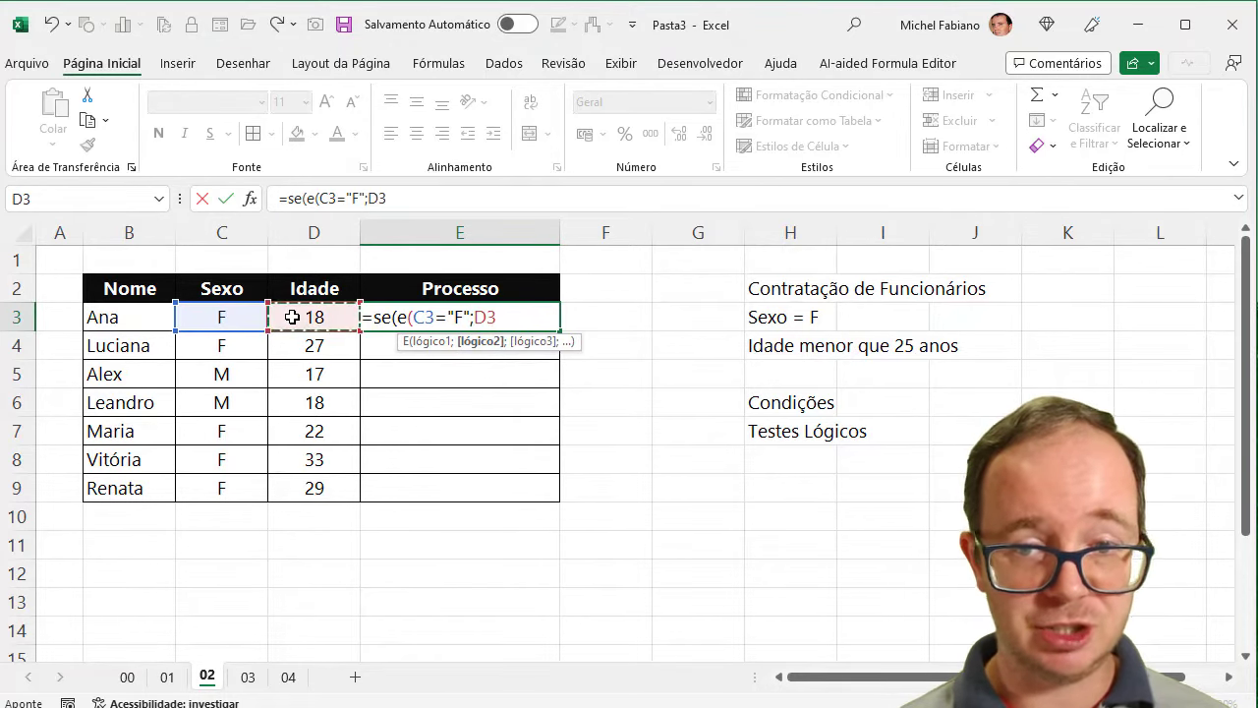
type("<2")
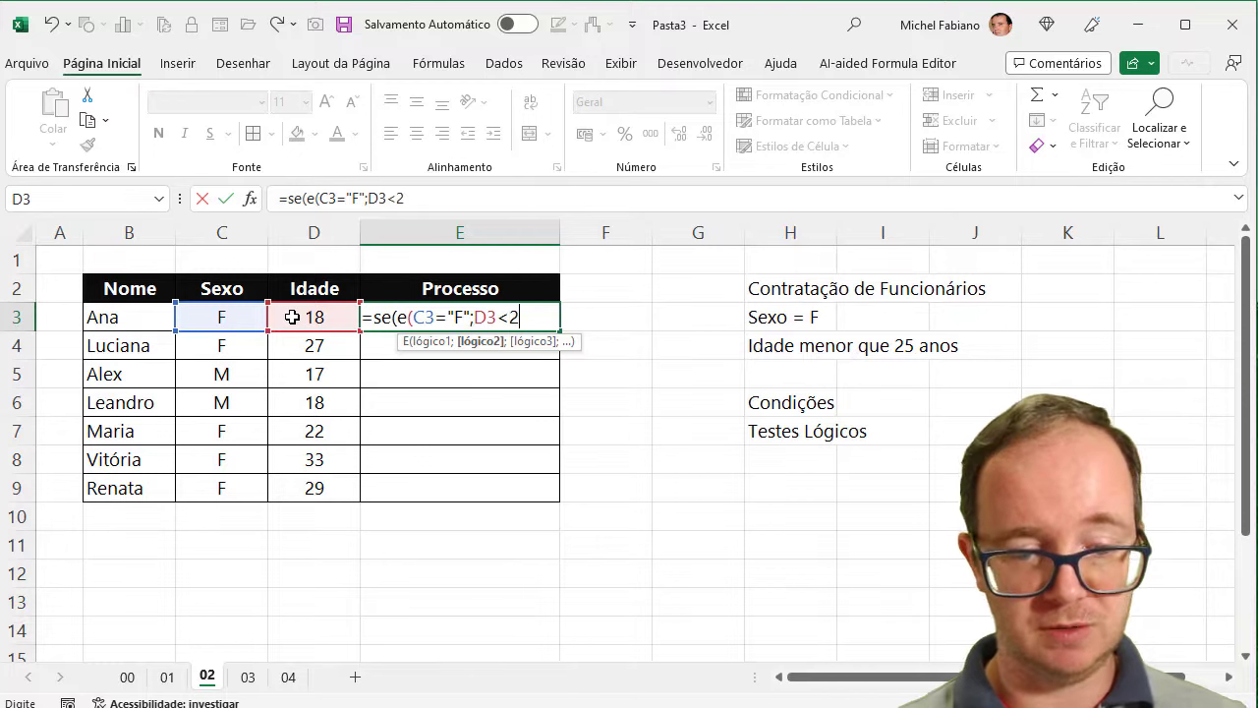
type("5")
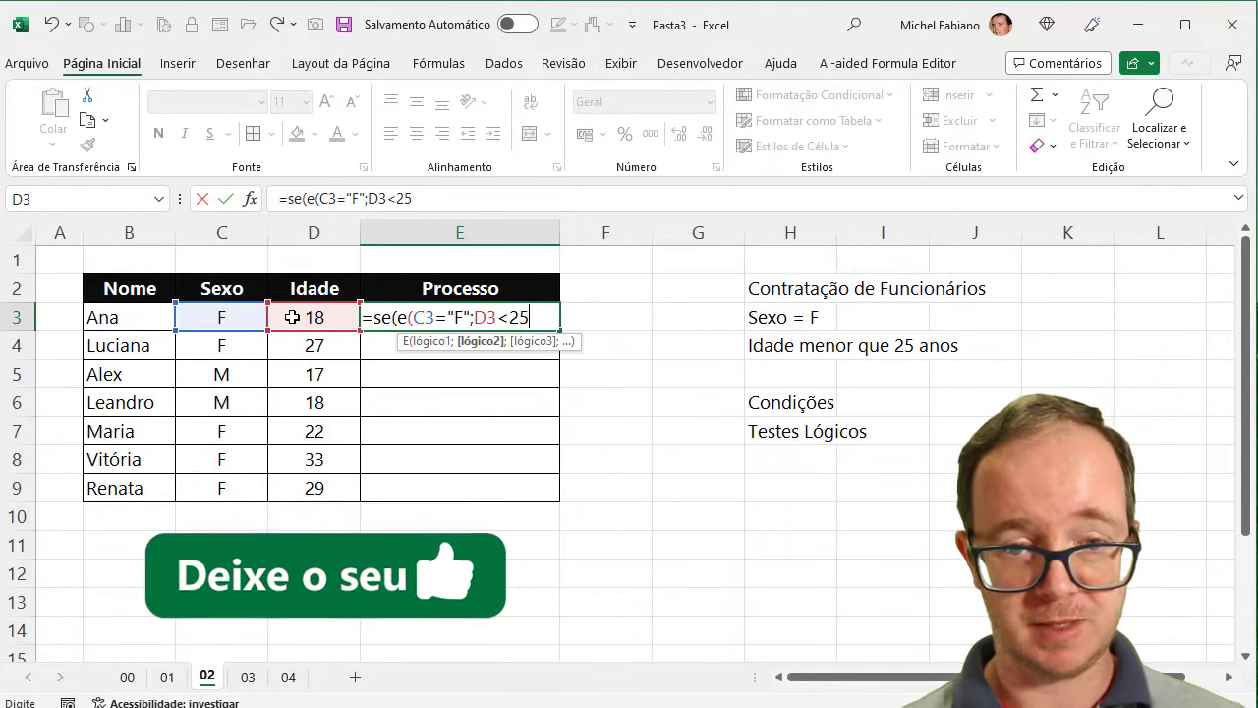
type(");")
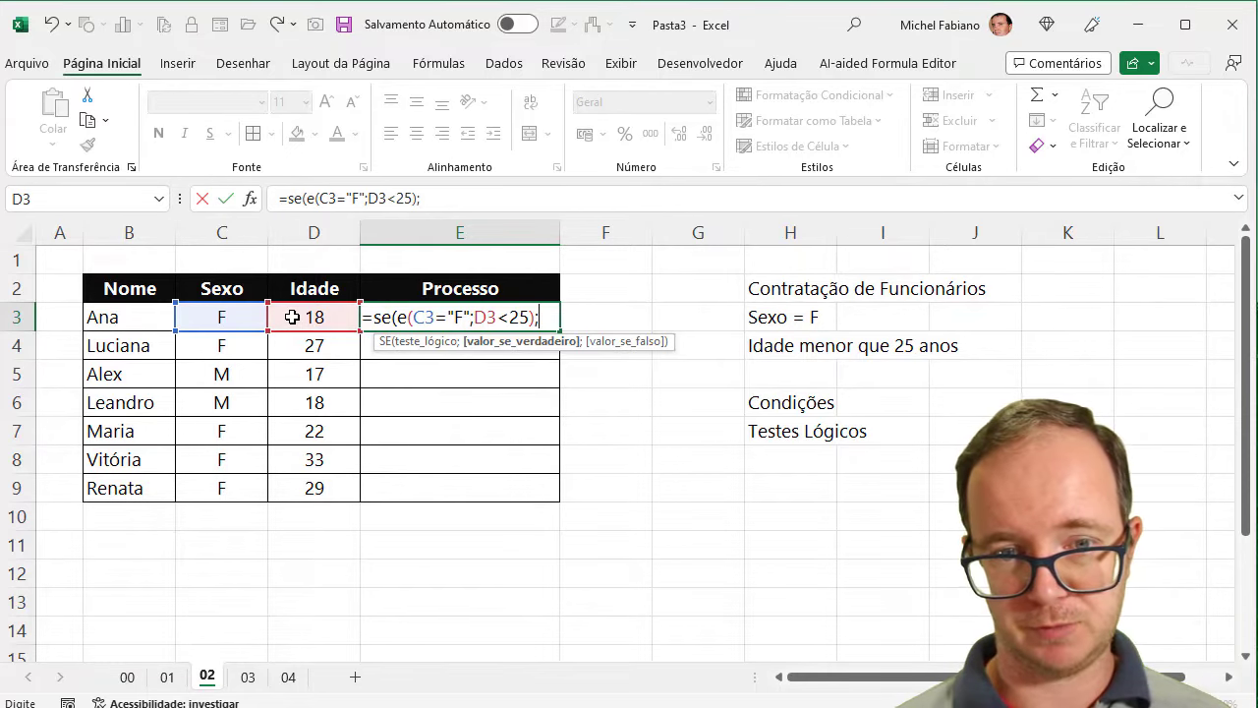
Complete the E3 formula with "OK" if true and "NOK" if false, and fill it down through E9
type("\"")
type("OK\".")
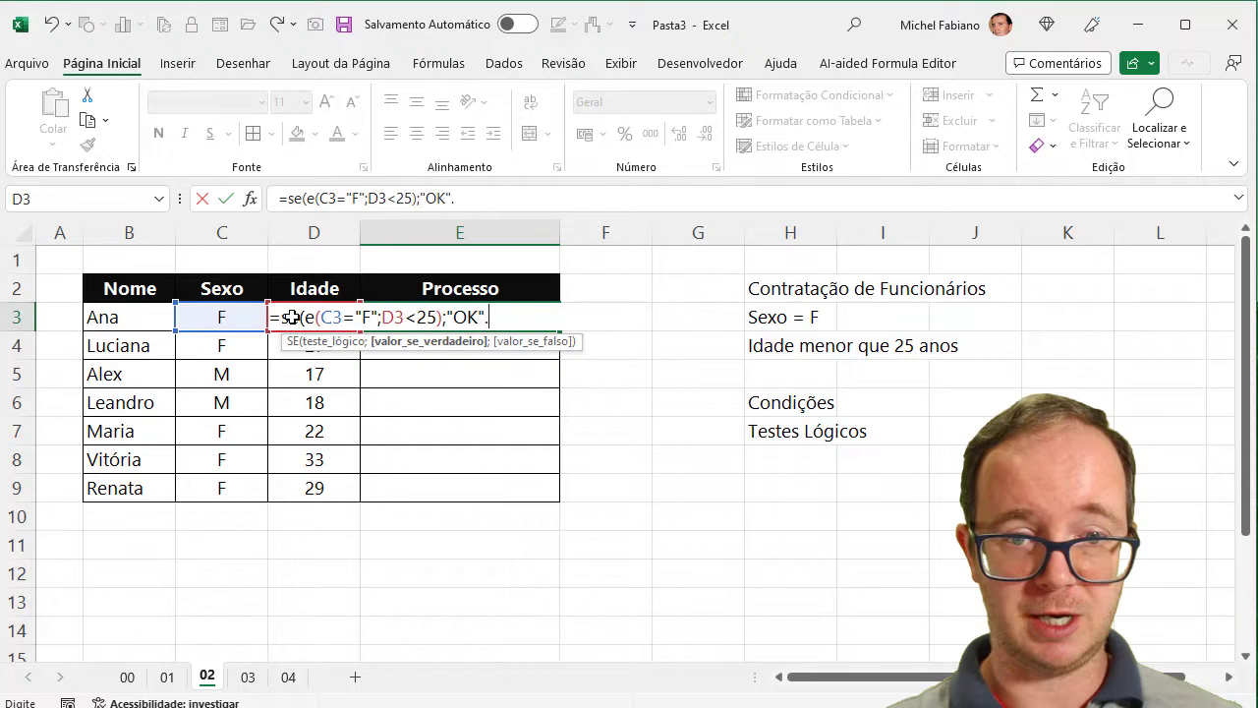
key("BackSpace")
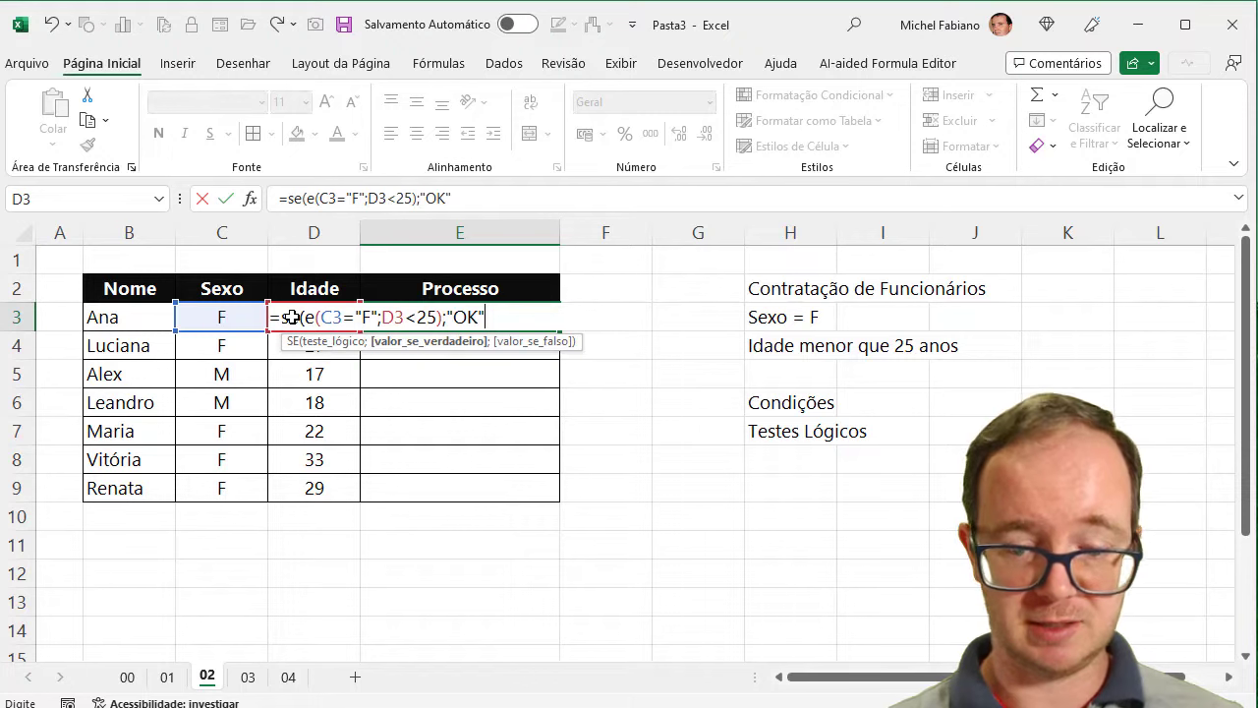
type(";\"")
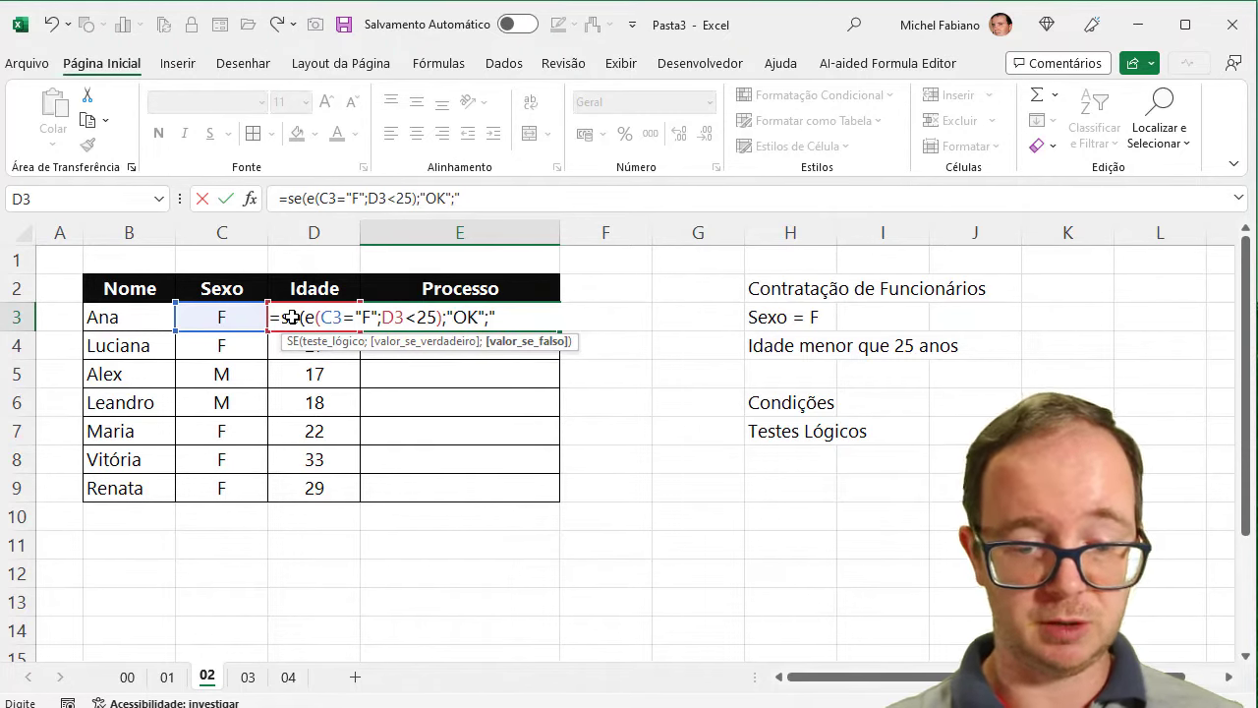
type("N")
key("BackSpace")
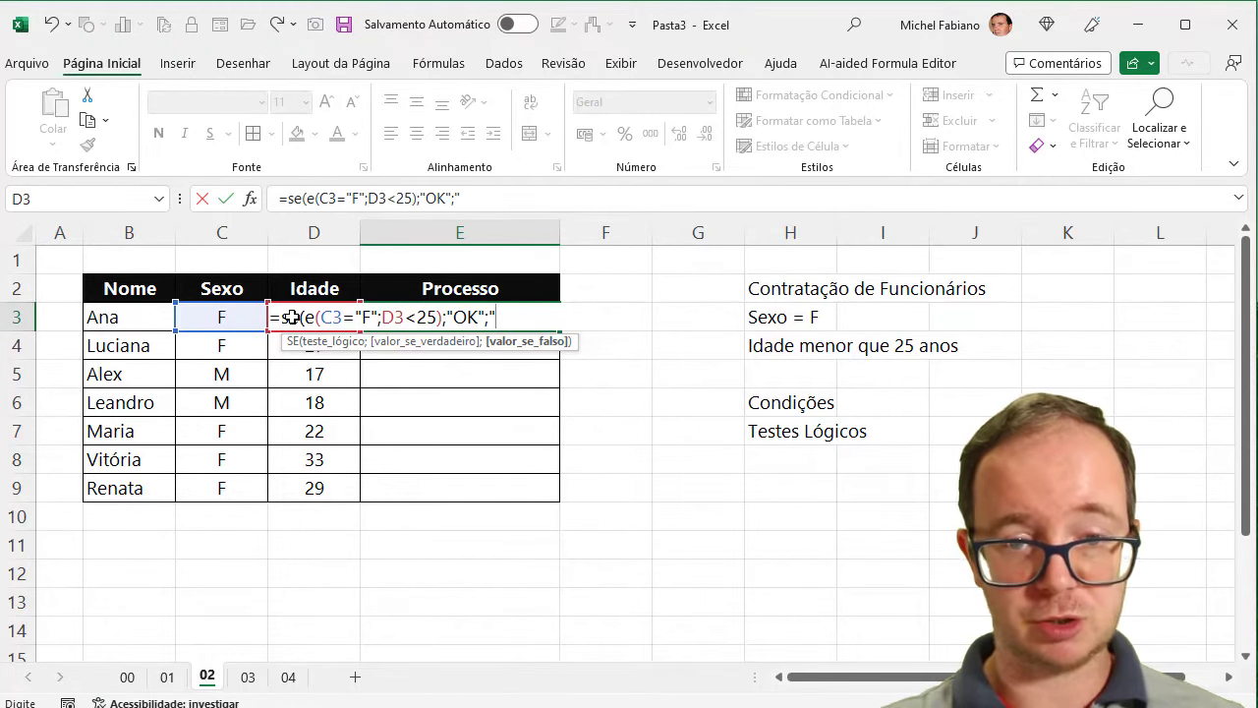
type("NOK\")")
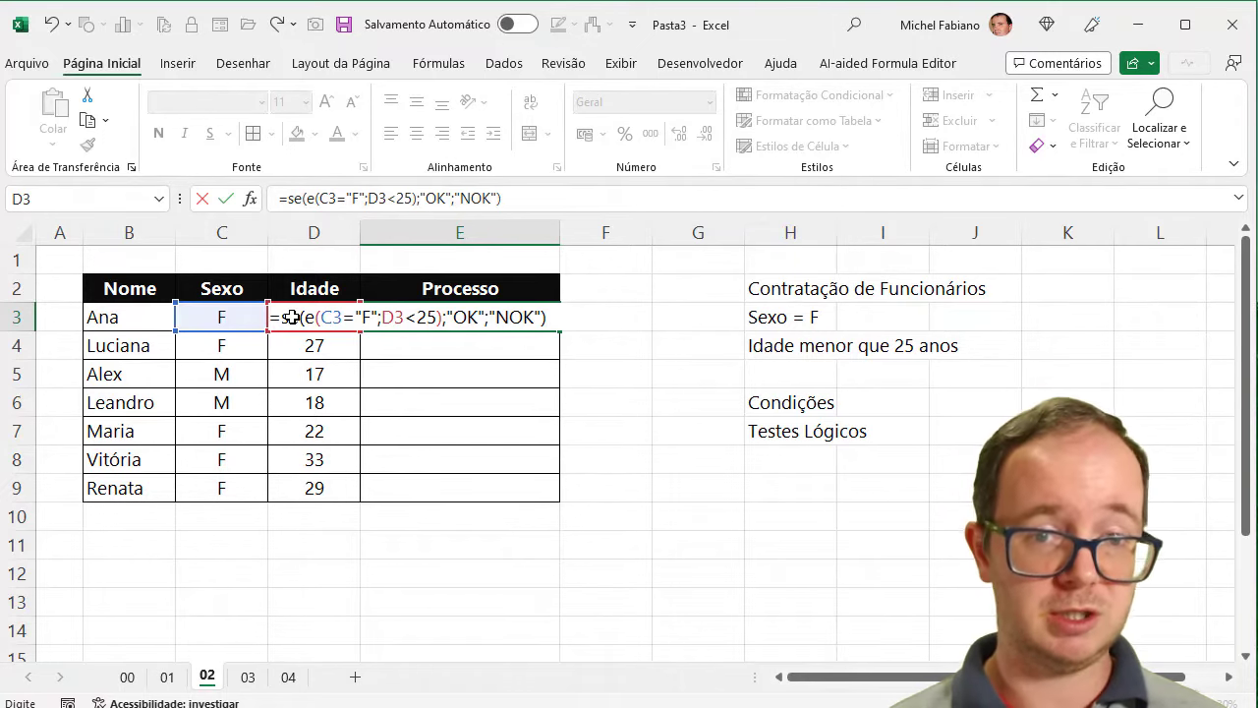
key("Return")
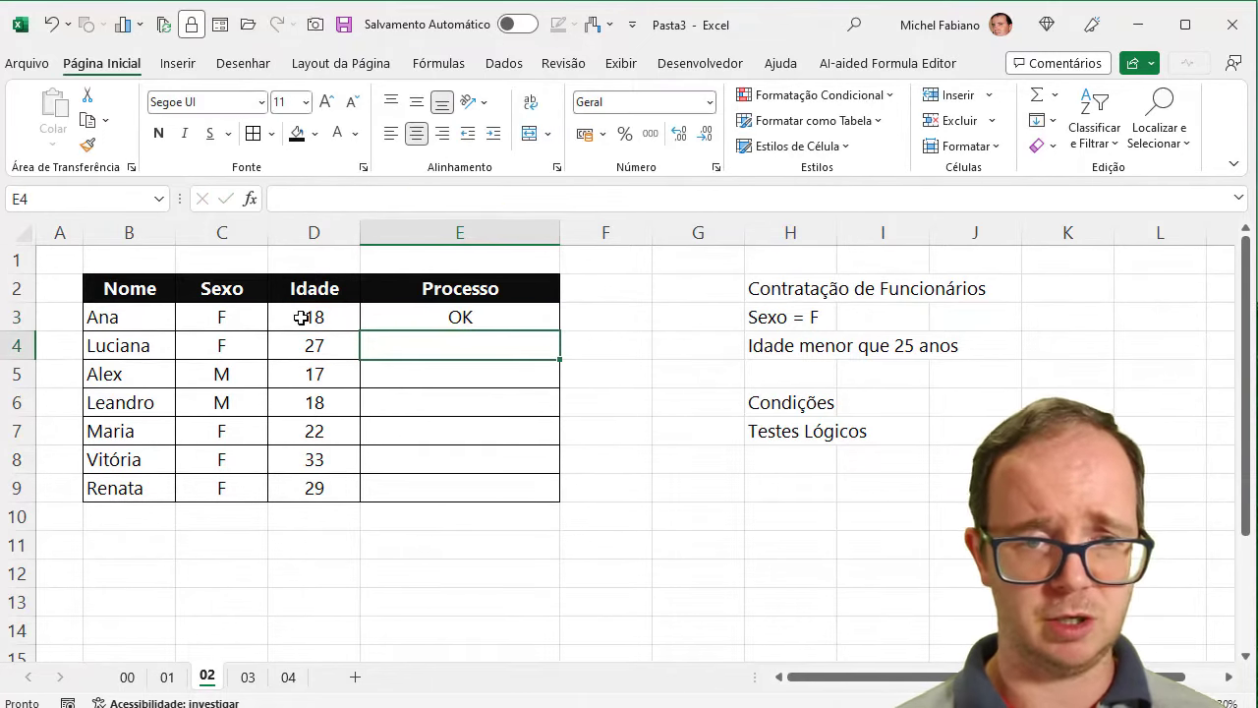
left_click(461, 315)
double_click(562, 334)
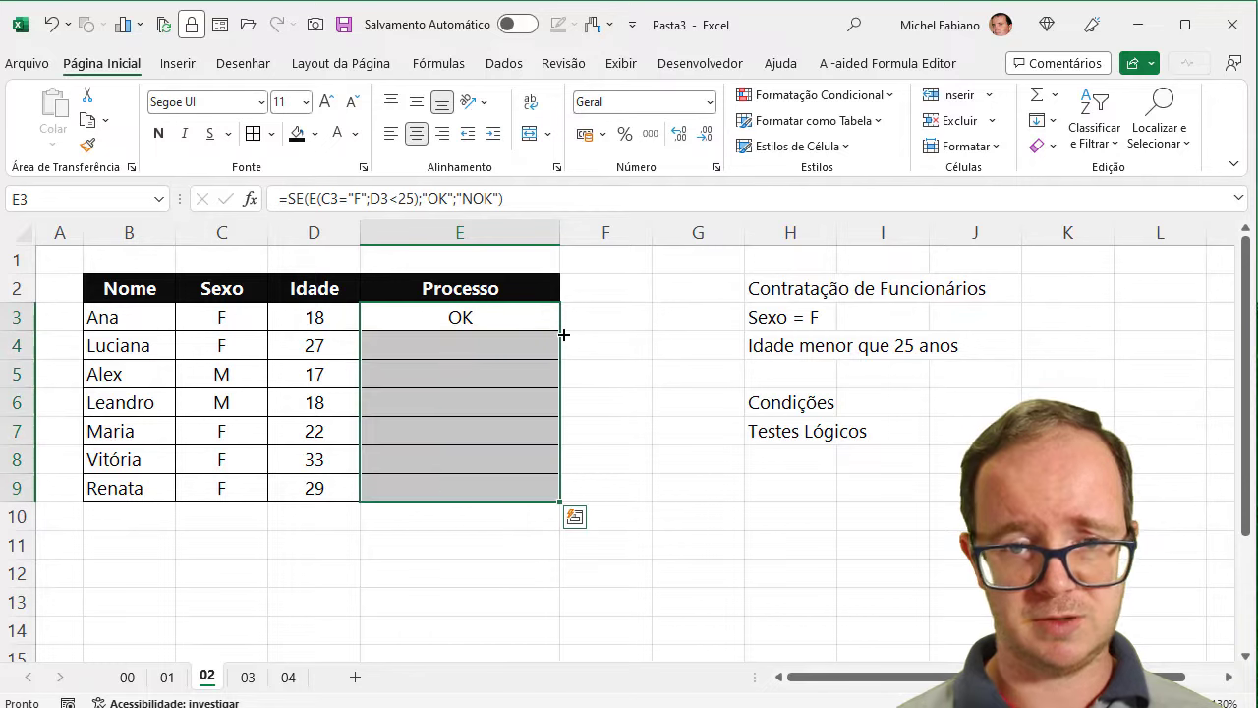
Check the Processo results against each candidate's Sexo and Idade values in rows 3 to 9
left_click(234, 318)
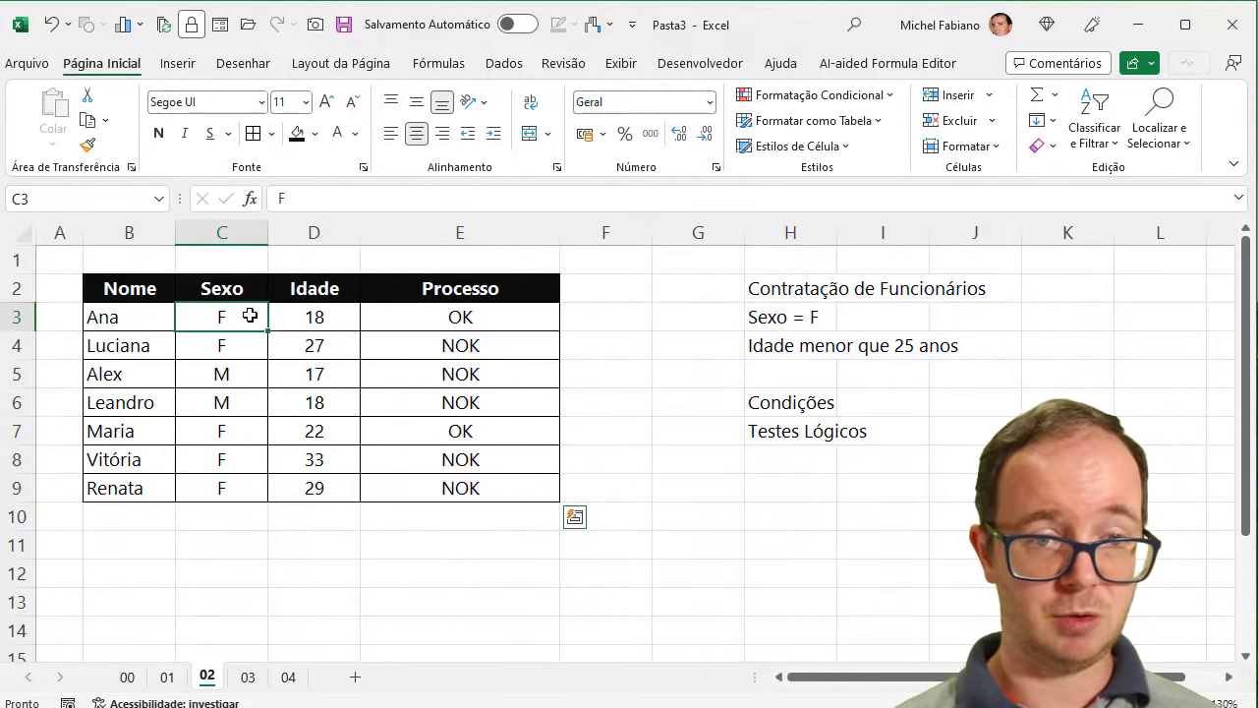
left_click(311, 321)
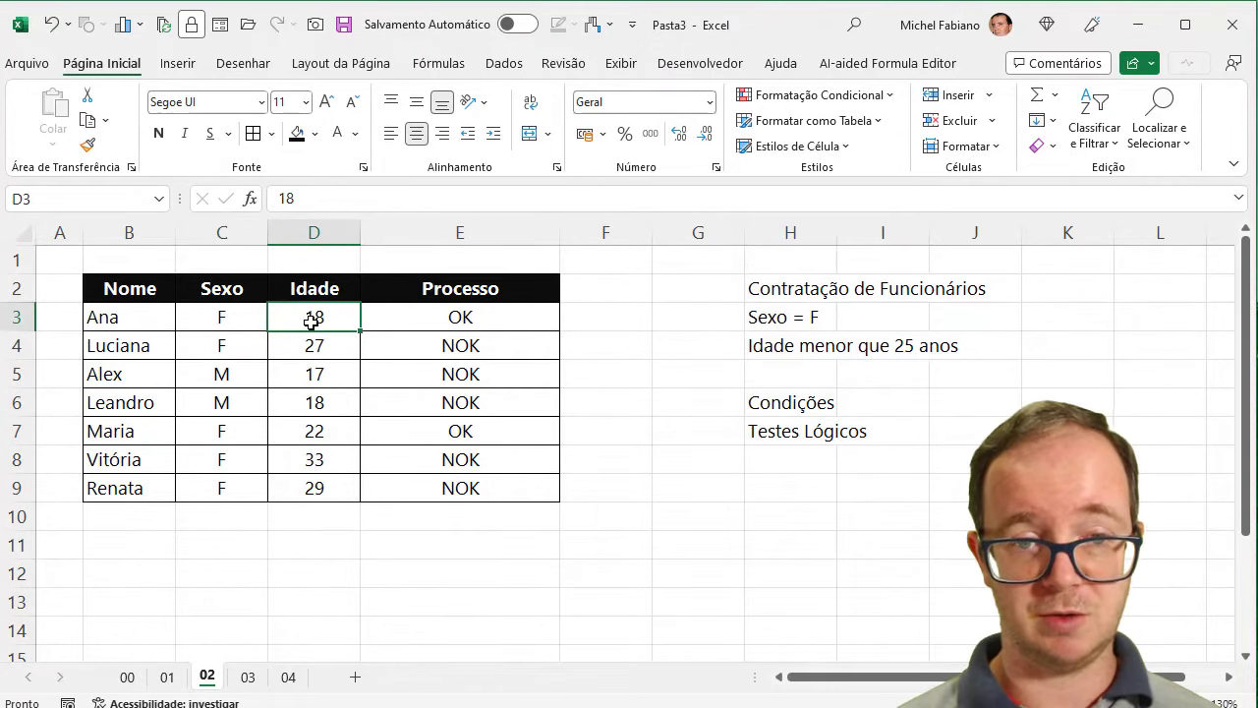
left_click(441, 324)
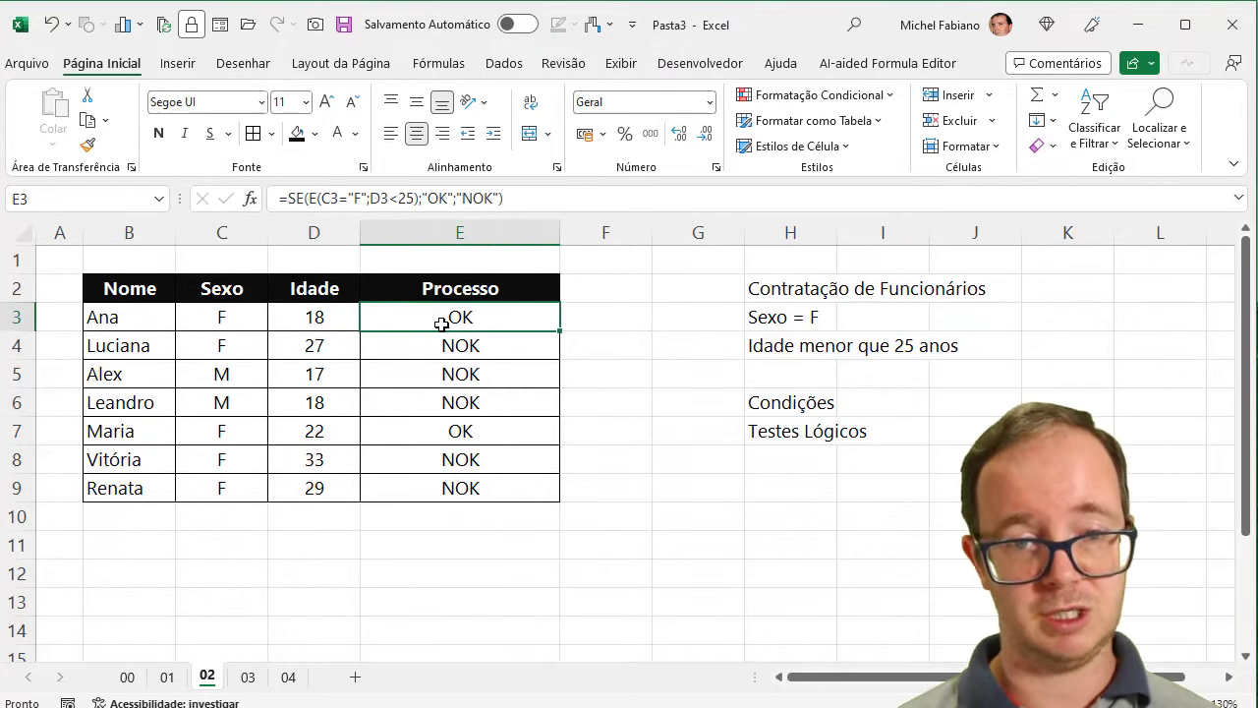
left_click_drag(225, 349, 309, 351)
left_click(243, 352)
left_click(327, 352)
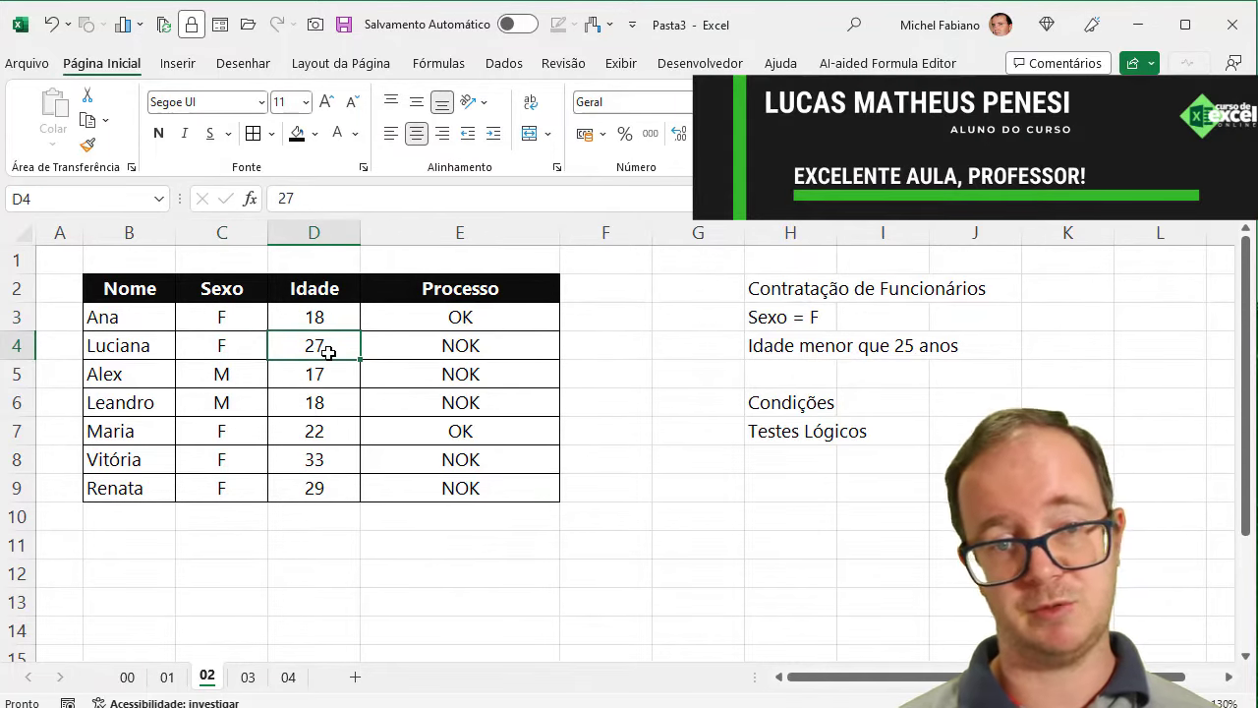
left_click(242, 376)
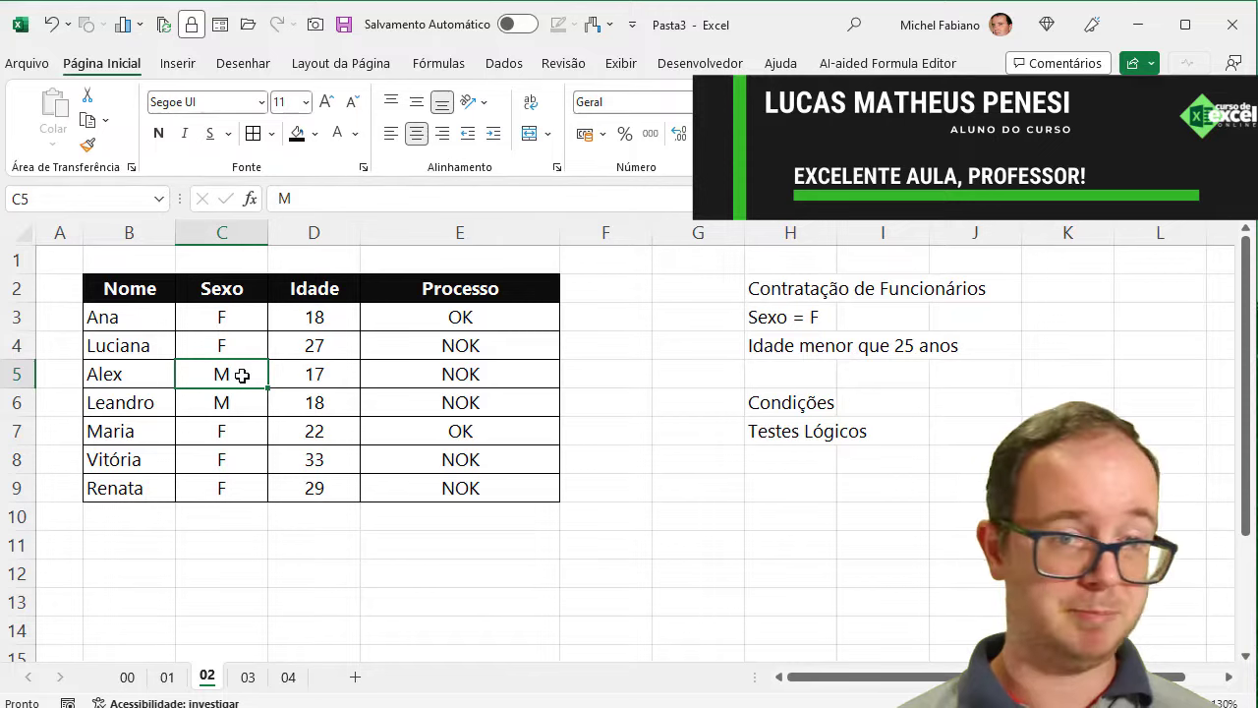
left_click(247, 407)
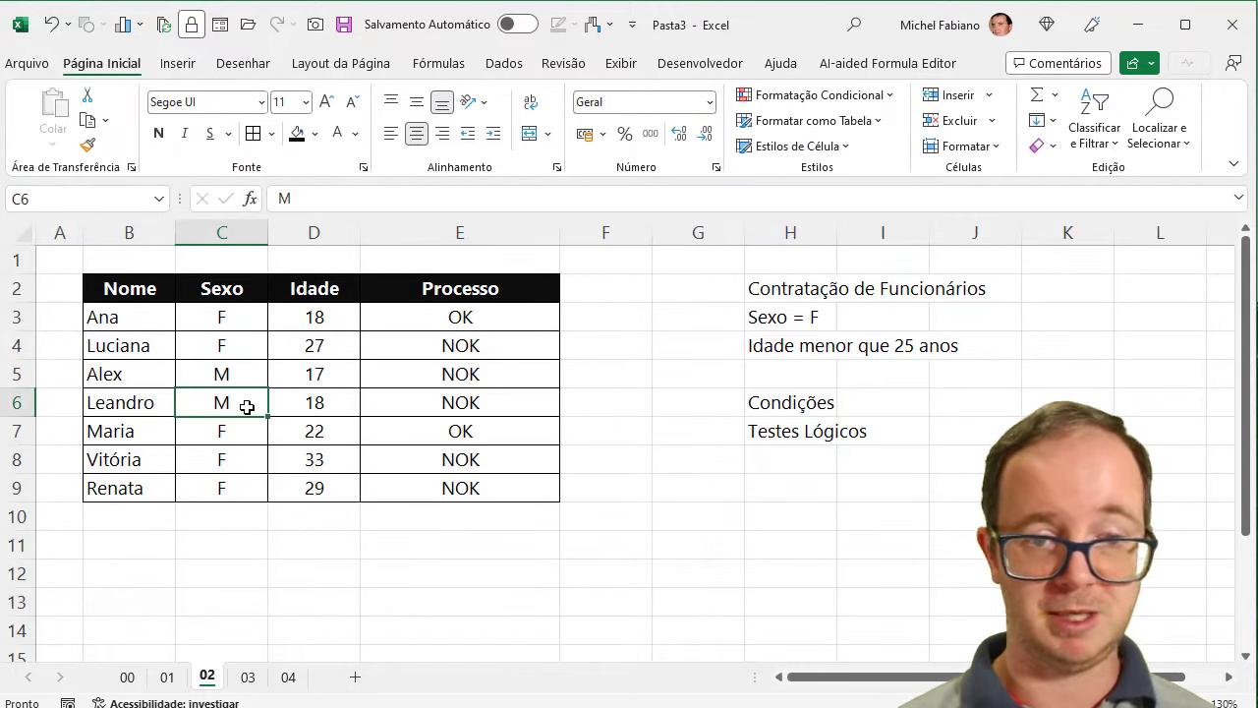
left_click_drag(243, 429, 241, 492)
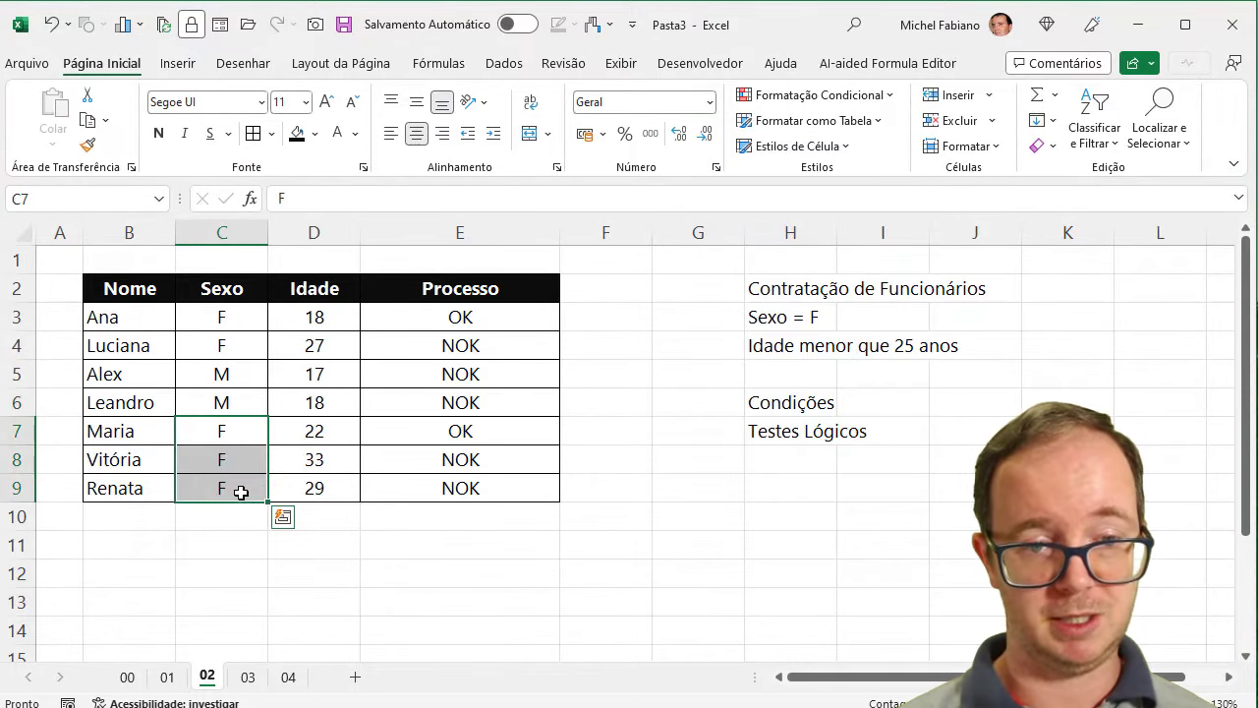
left_click_drag(332, 431, 330, 489)
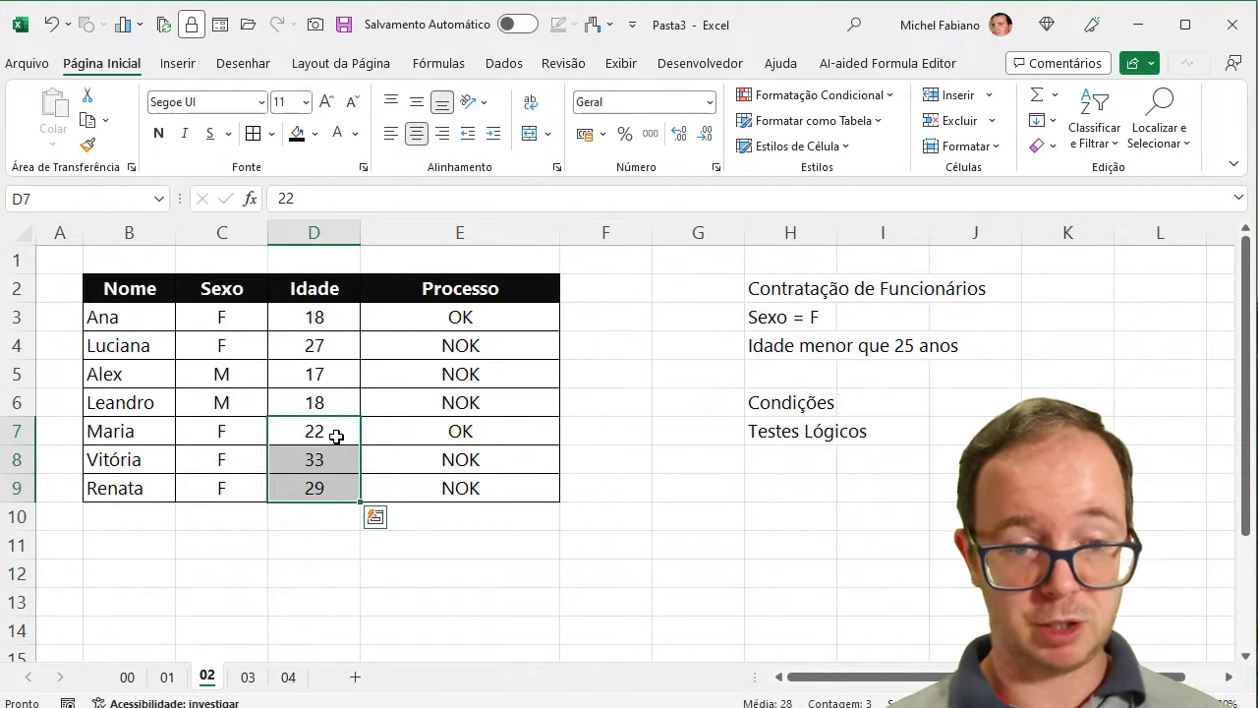
On sheet 03, narrow the empty column A to about a quarter of its width and review the hiring criteria in H3 and H4
left_click(247, 676)
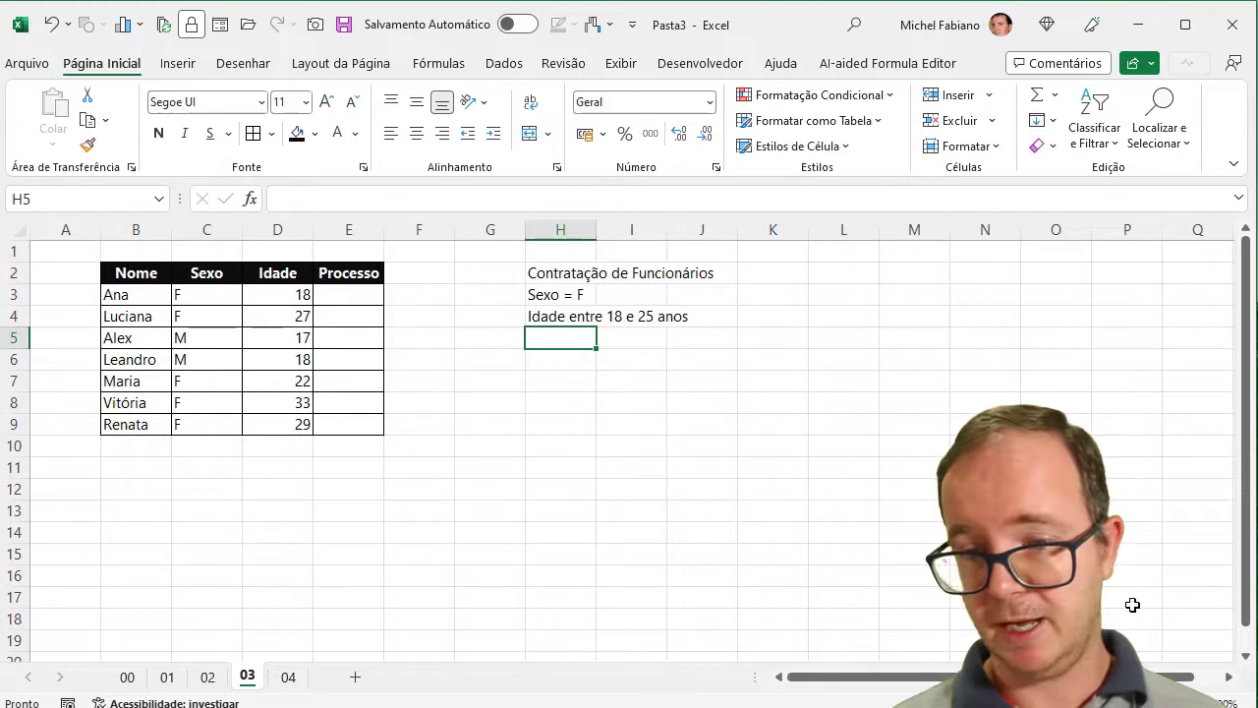
scroll(234, 249, "up", 4)
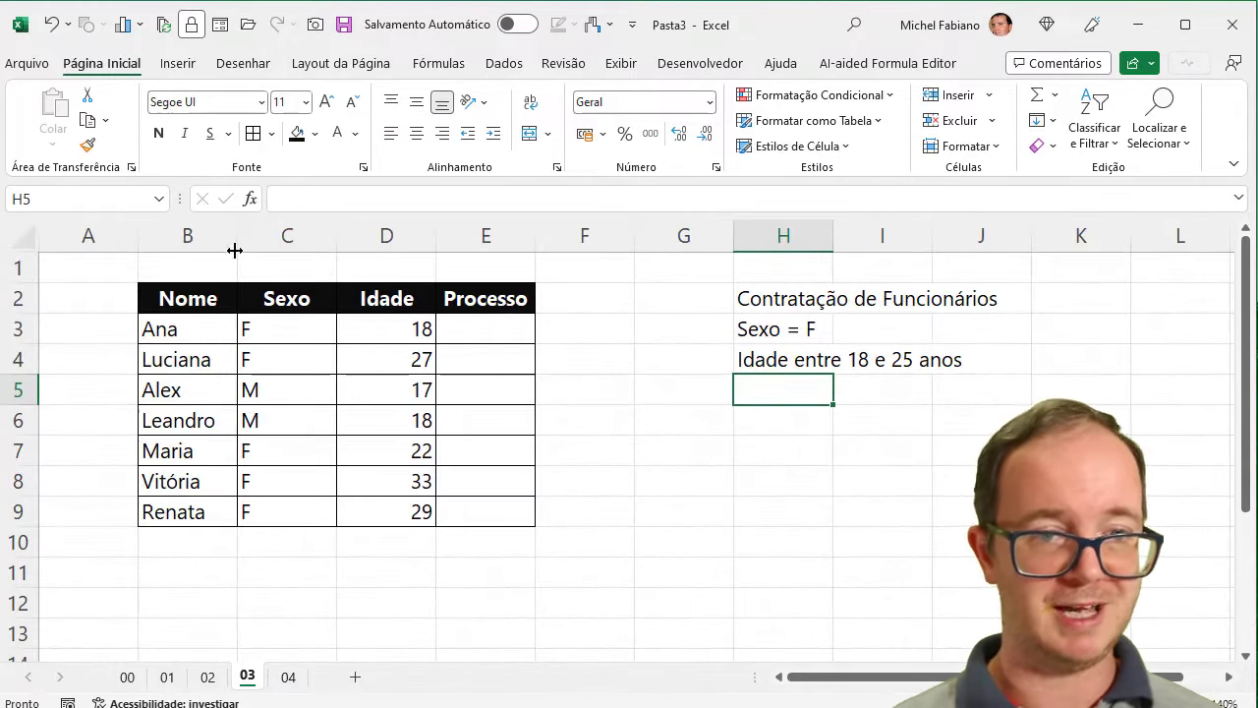
left_click_drag(137, 236, 61, 236)
left_click(711, 328)
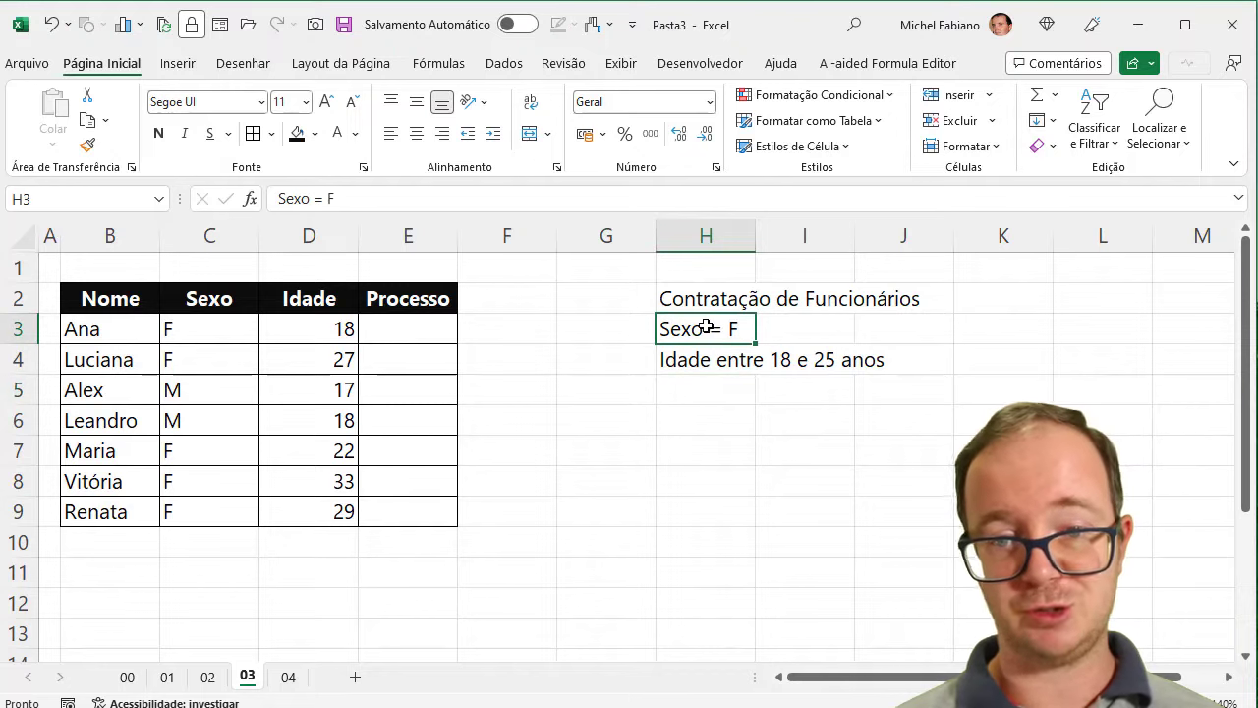
left_click(718, 355)
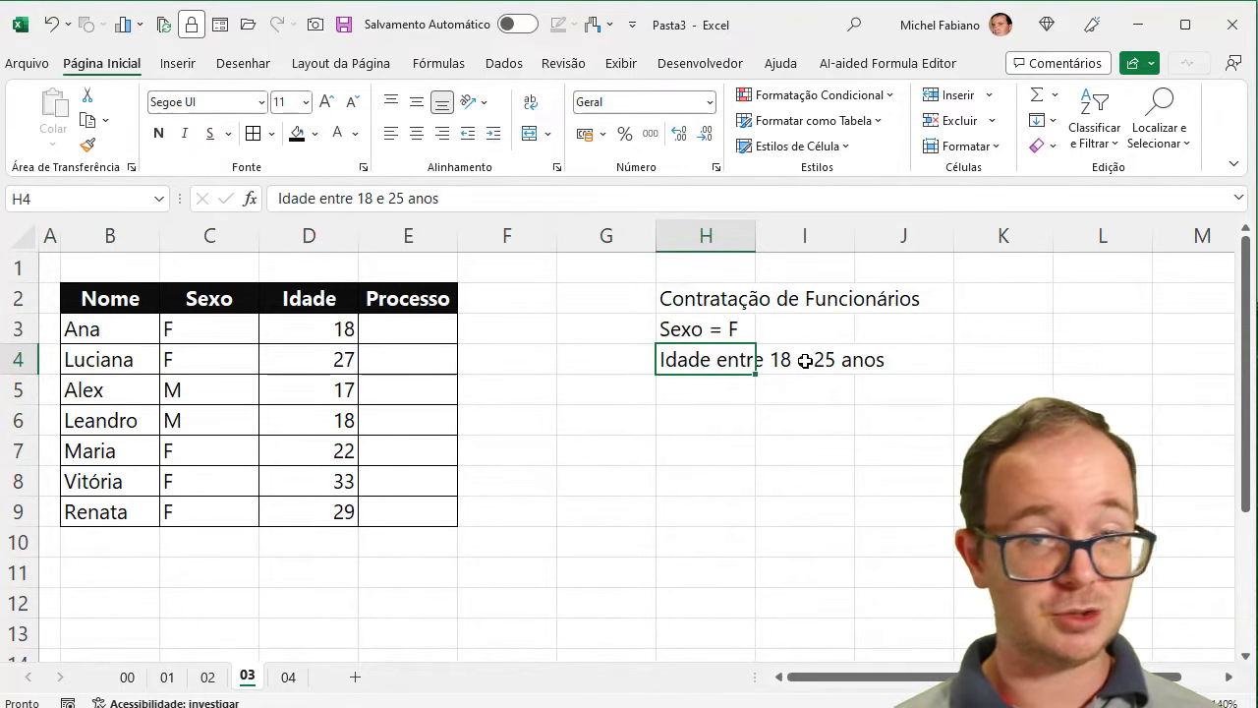
In E3 of the Processo column, start an SE formula whose logical test is E(C3="F";D3>=18;D3<=25)
left_click(403, 322)
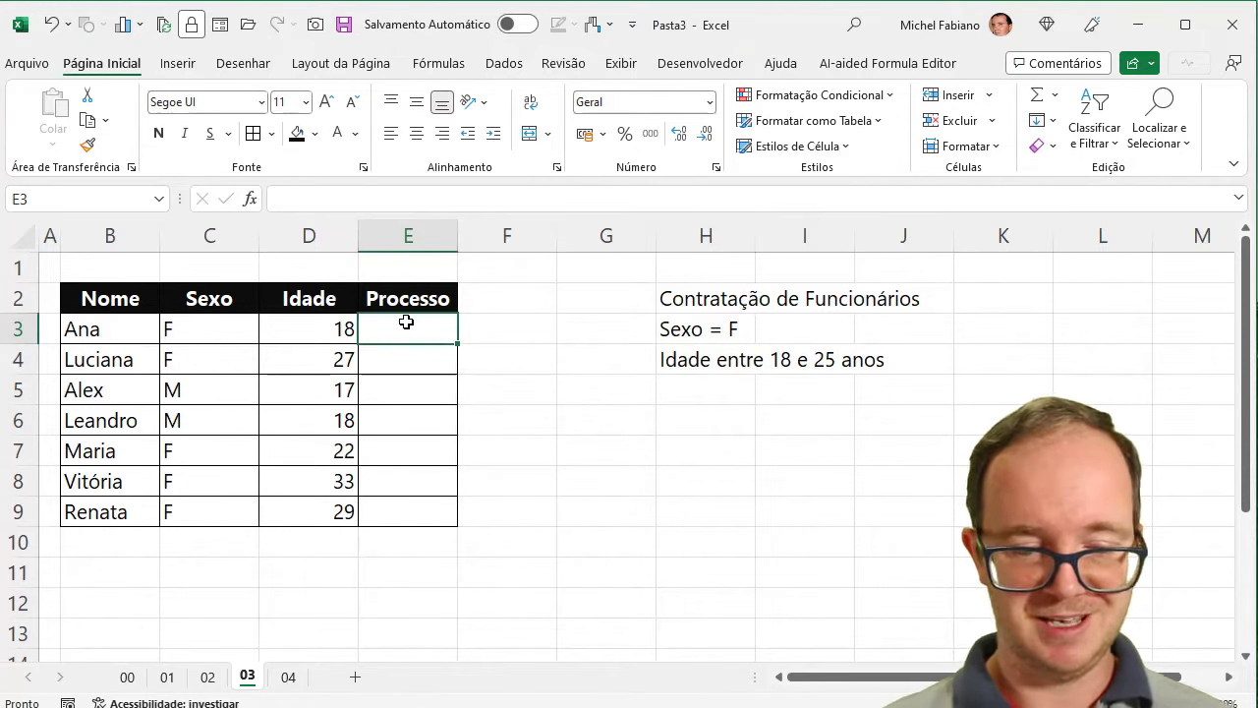
type("=se(e(")
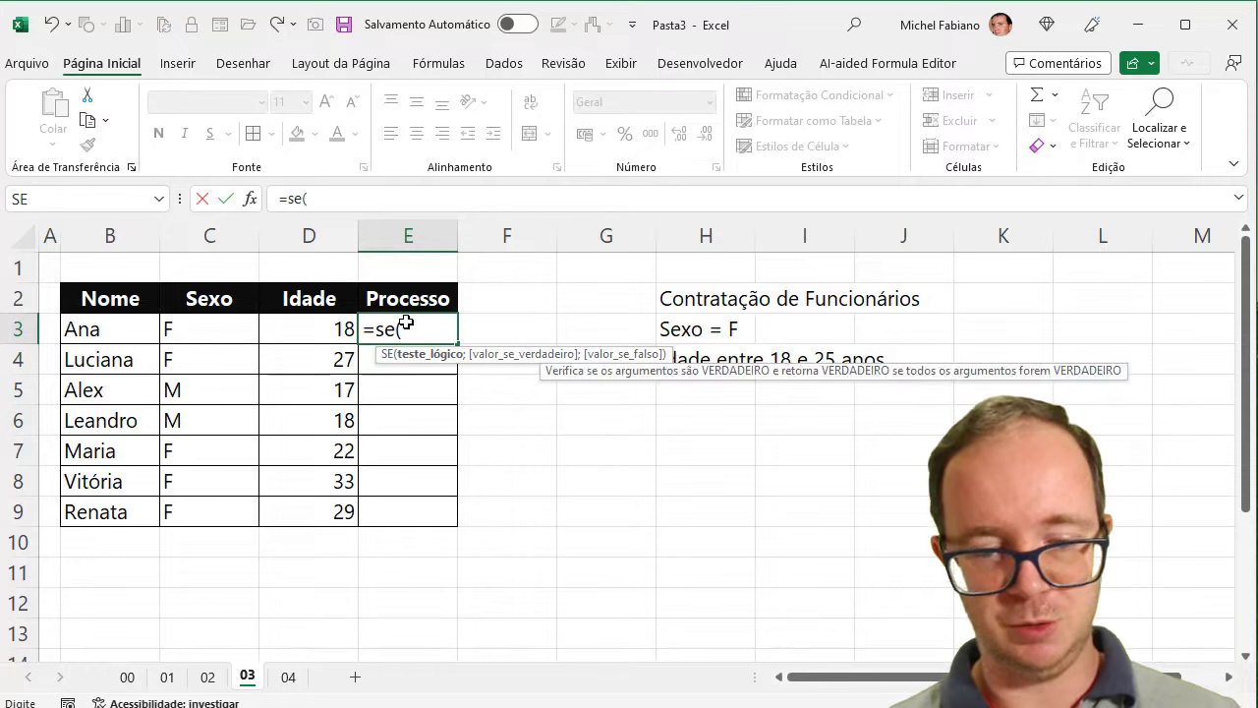
left_click(212, 327)
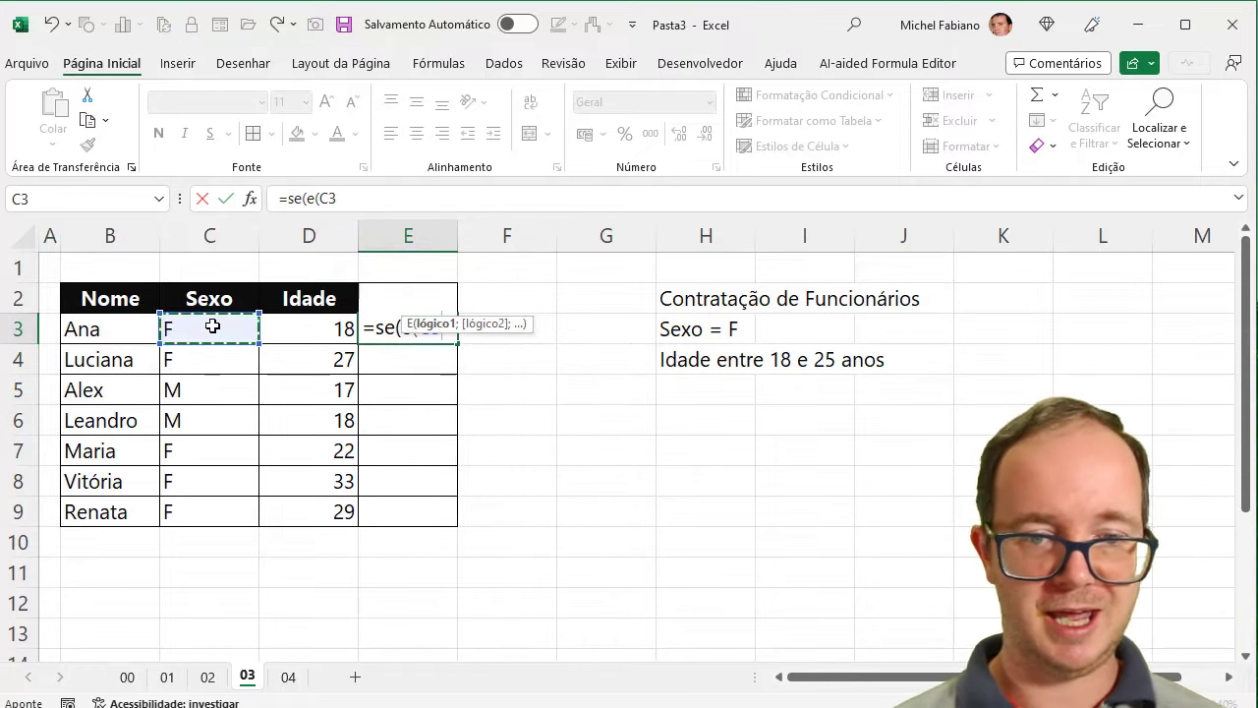
type("=\"F\";")
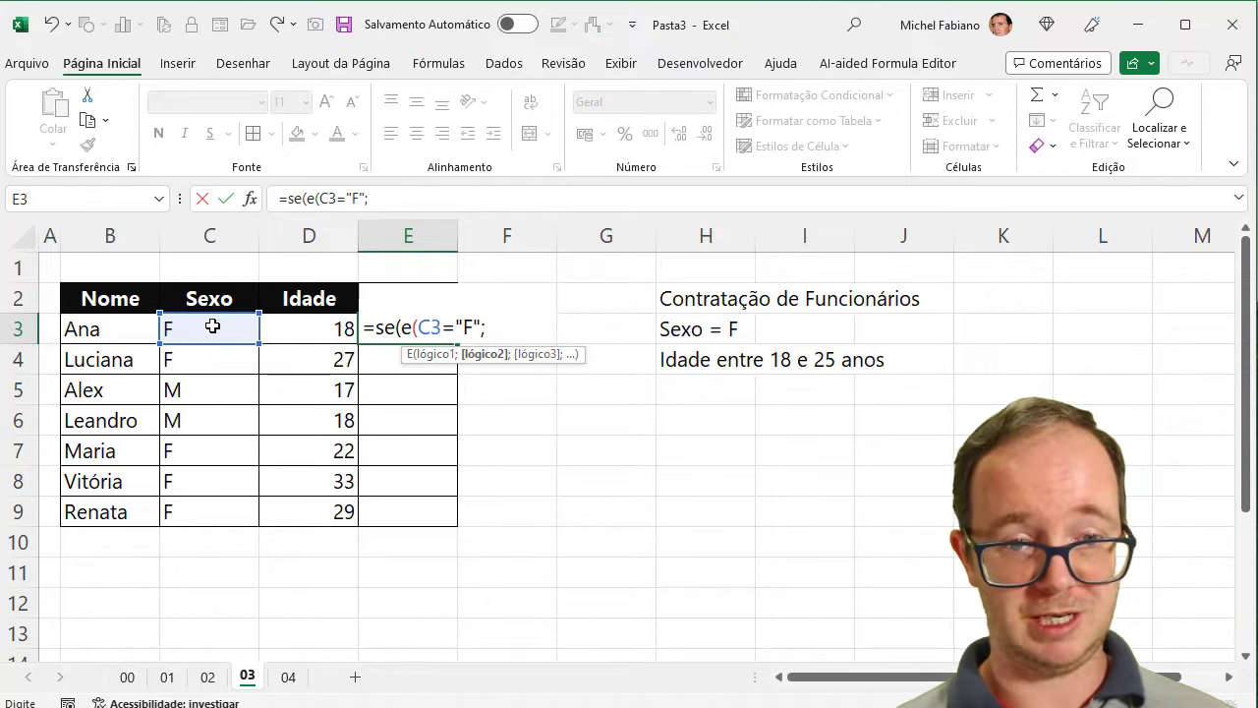
left_click(311, 334)
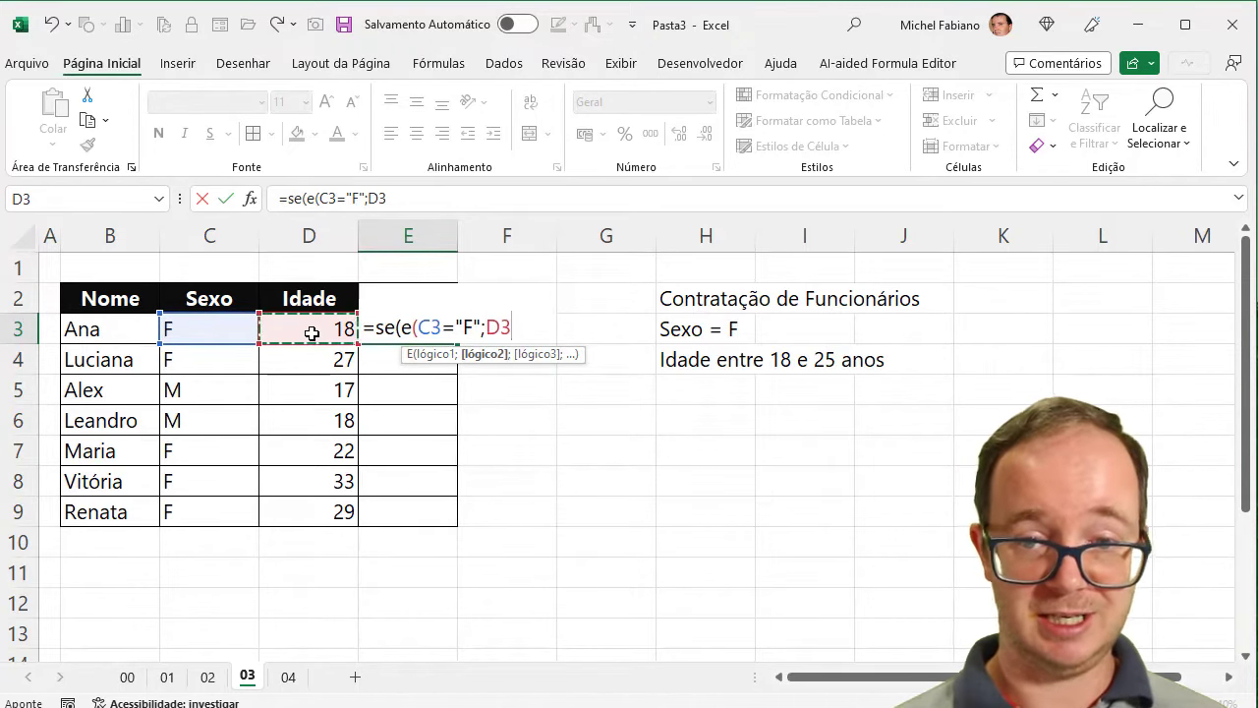
type(">=")
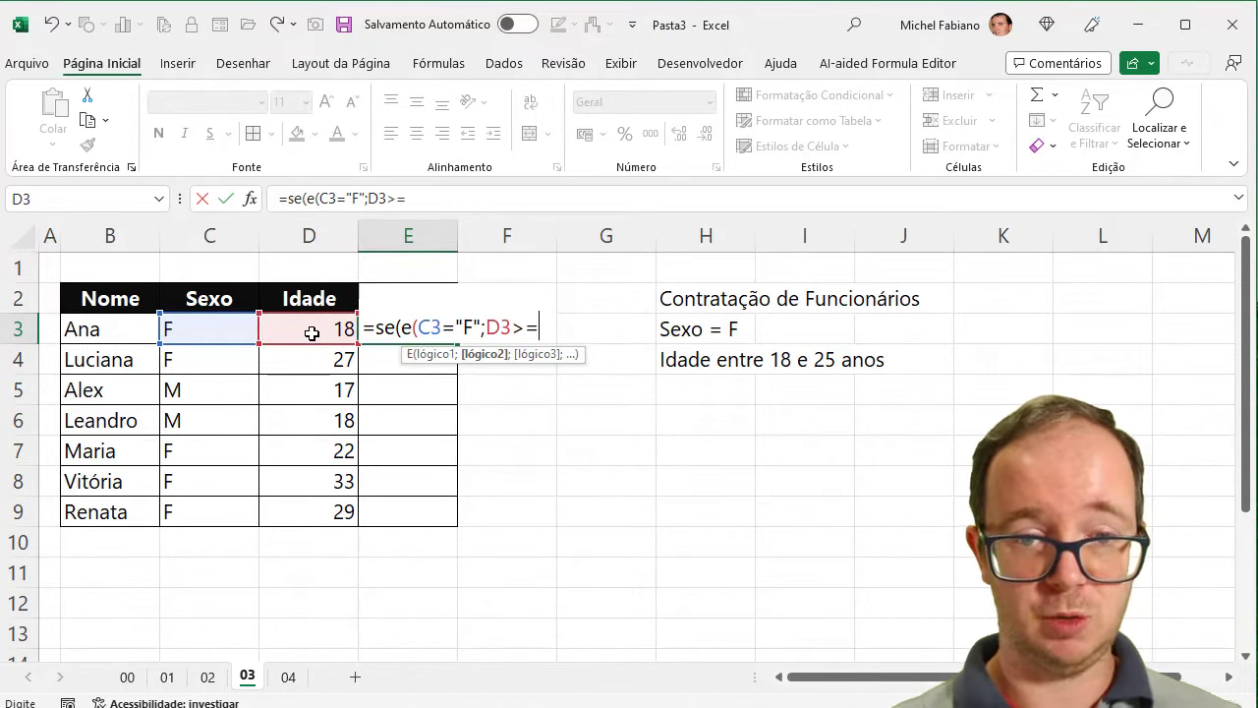
type("18;")
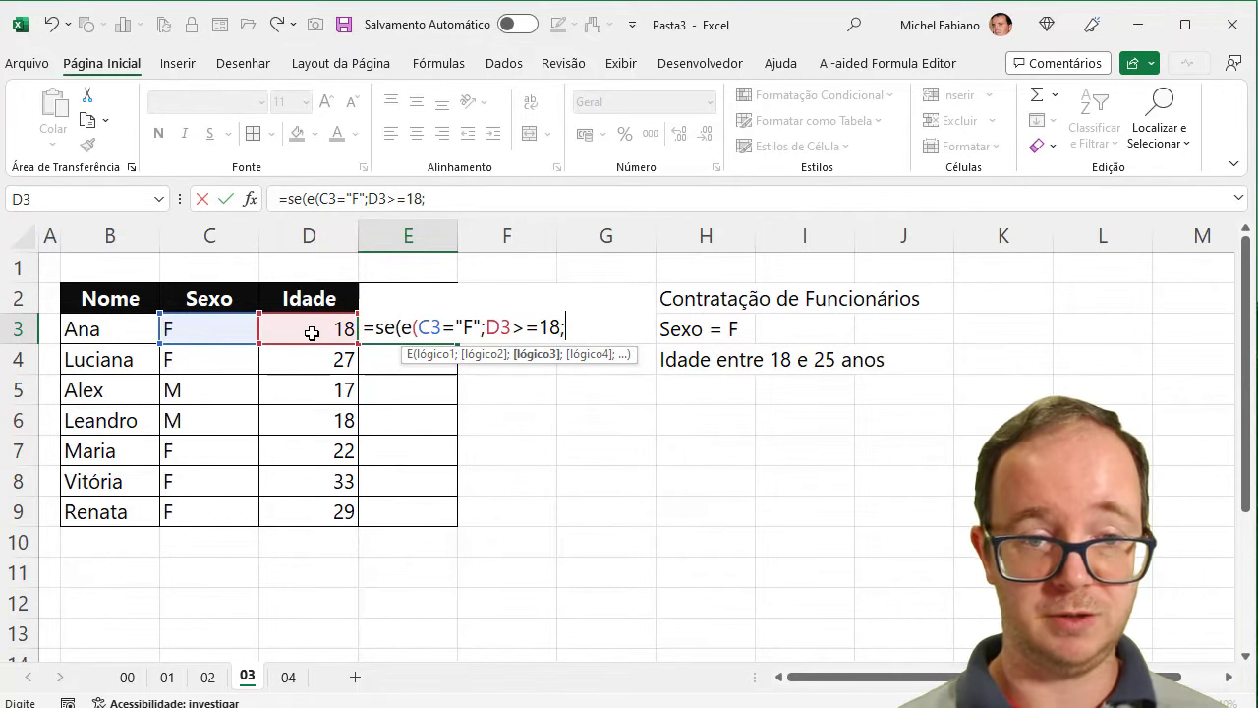
left_click(310, 333)
type("<=25")
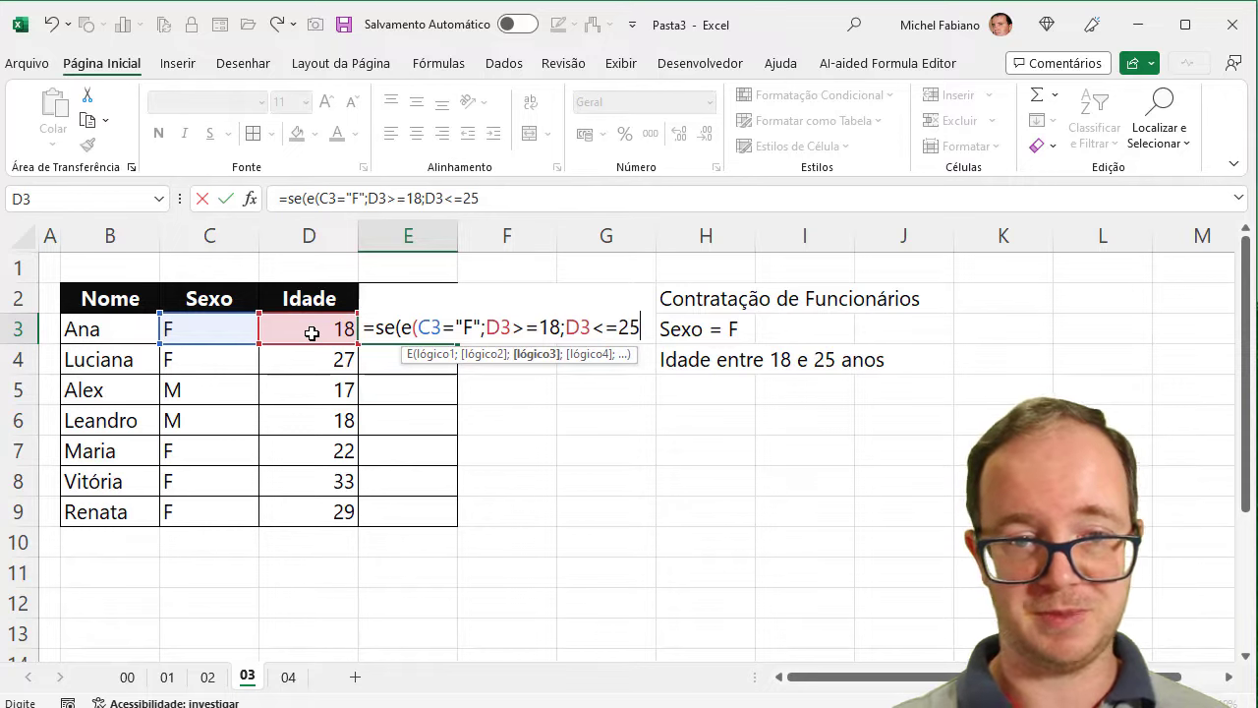
type(")")
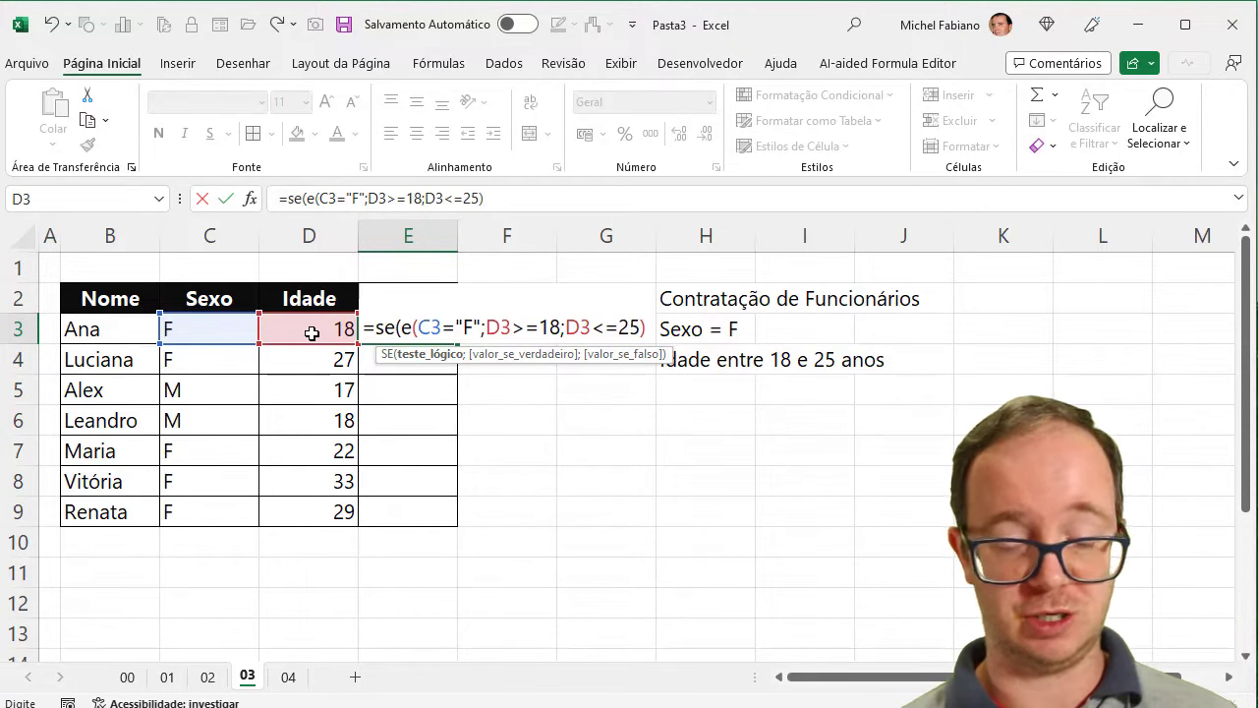
Finish the E3 formula with "OK" if true and "NOK" if false, and fill it down through E9
type(";")
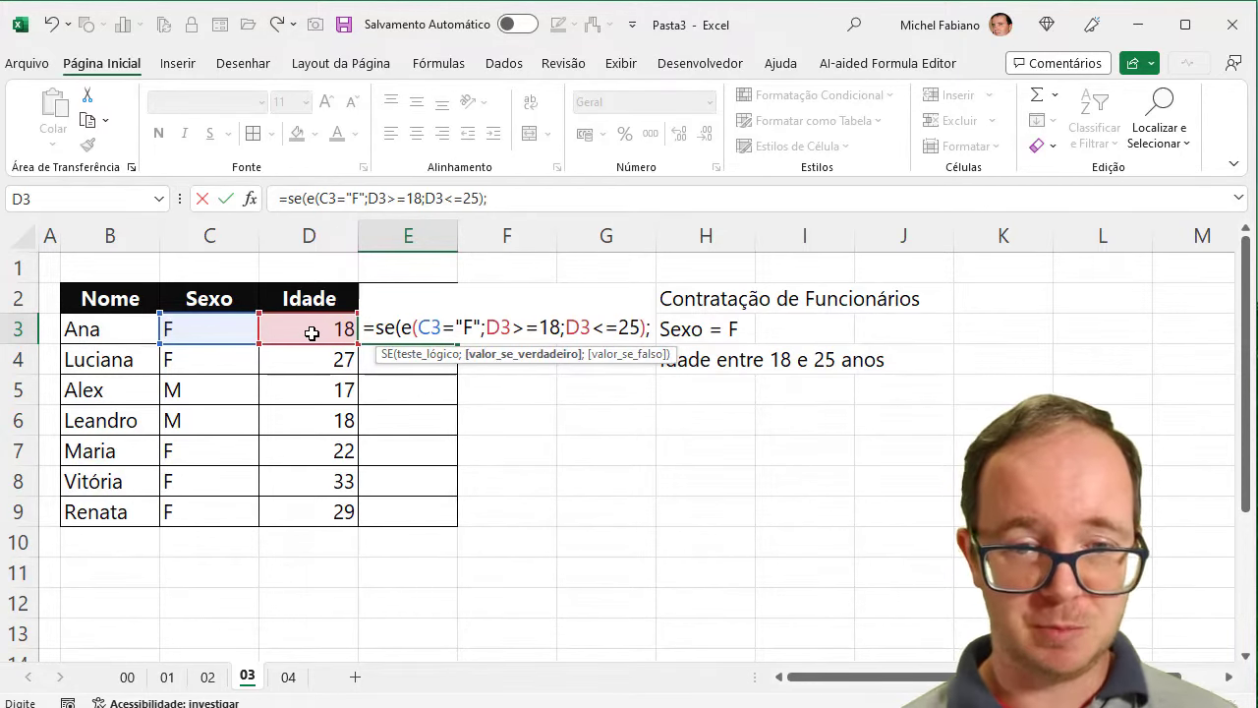
type("\"OK")
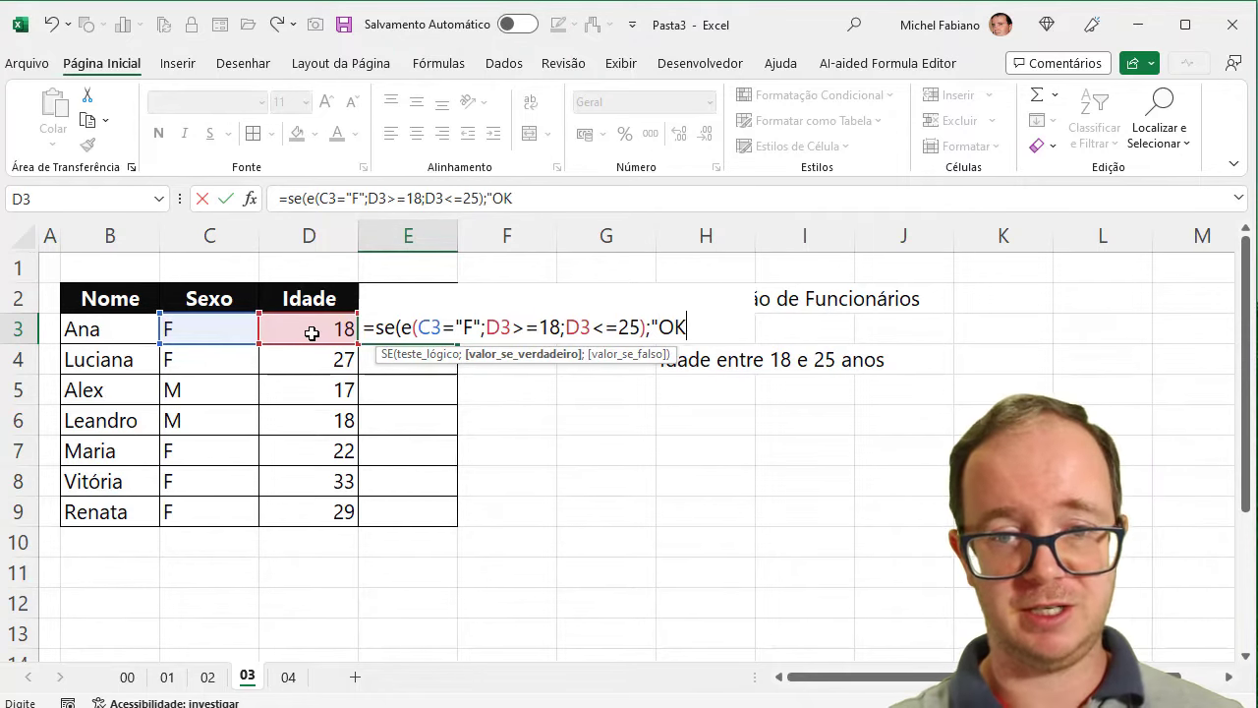
type("\";\"NOK\")")
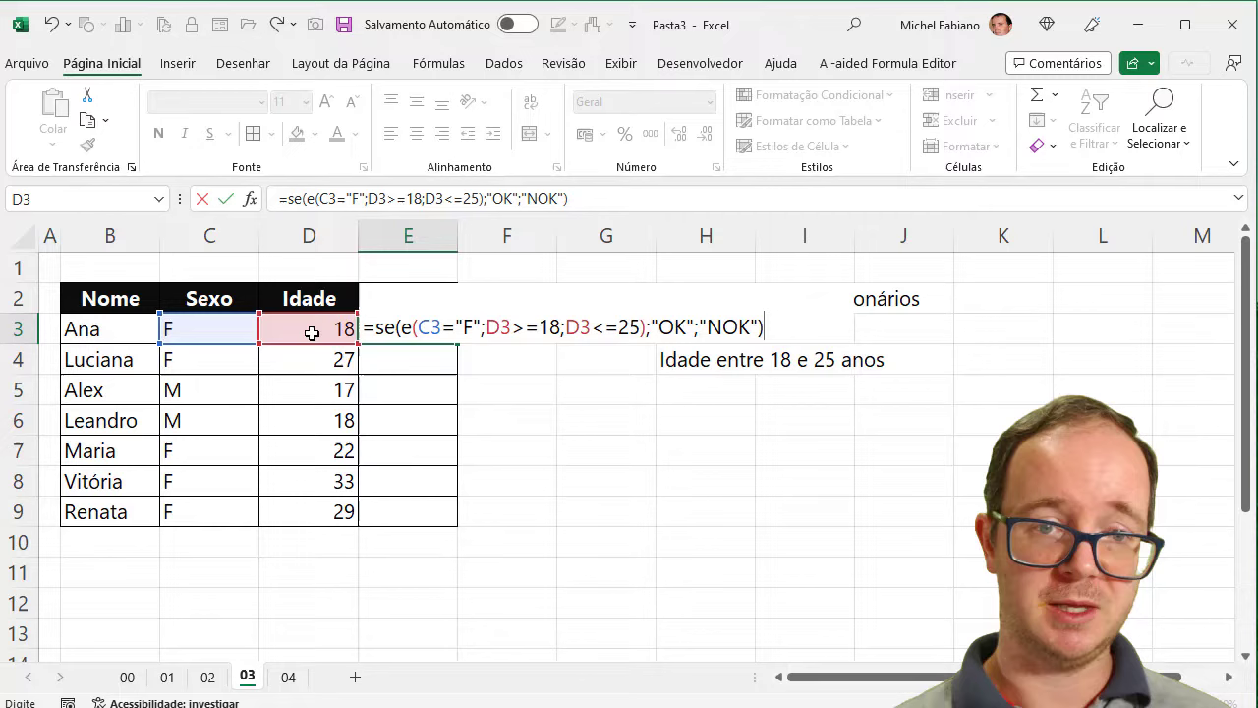
key("Return")
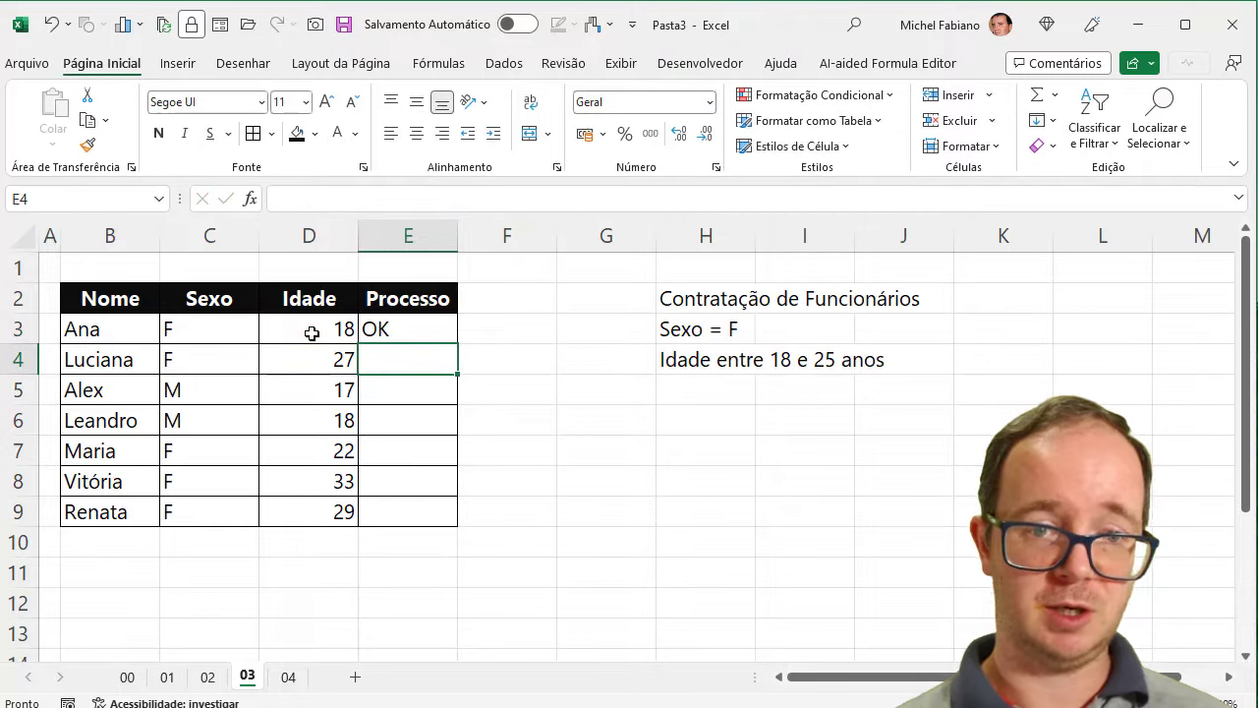
left_click(407, 328)
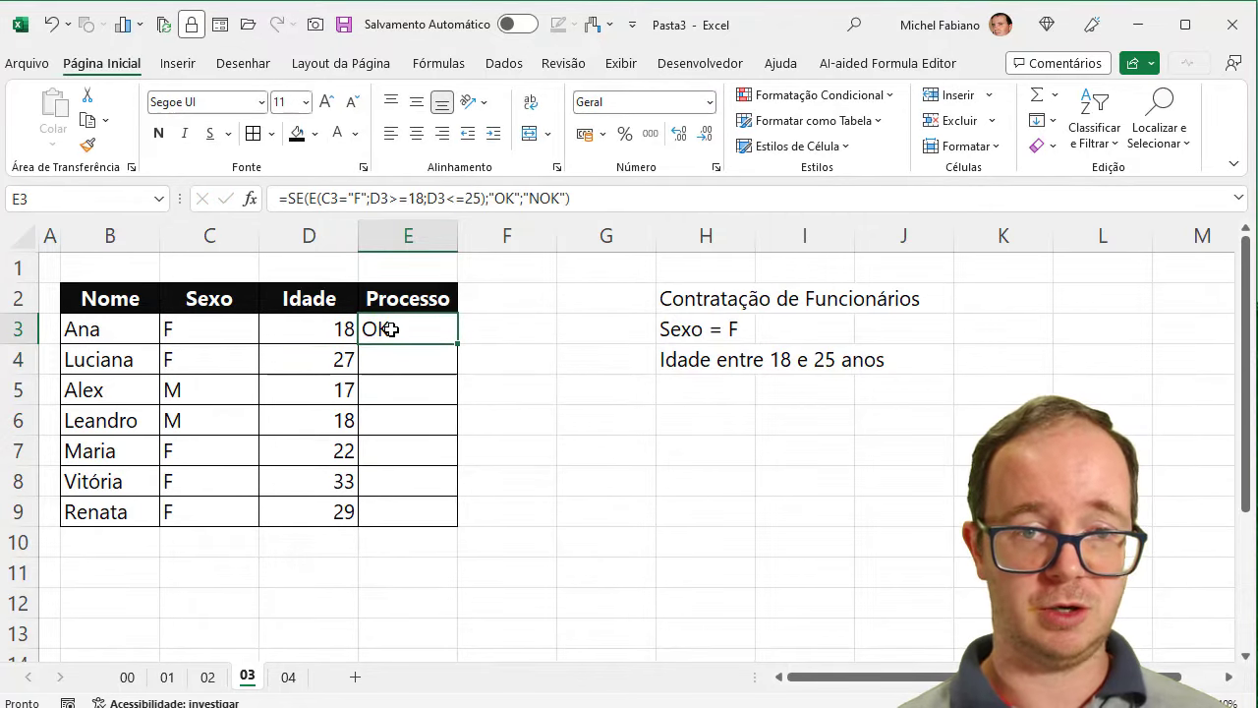
double_click(457, 344)
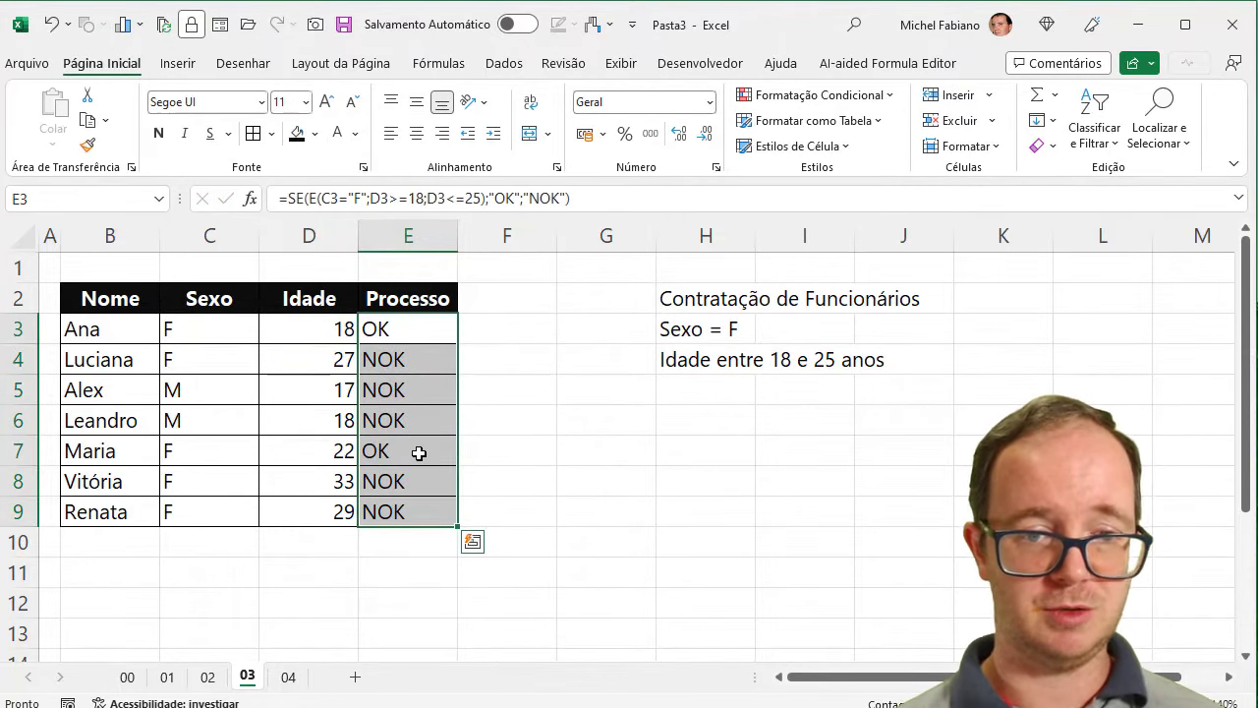
Test the Processo formula by setting the Idade value in D8 to 22 and the one in D3 to 15
left_click_drag(415, 449, 324, 449)
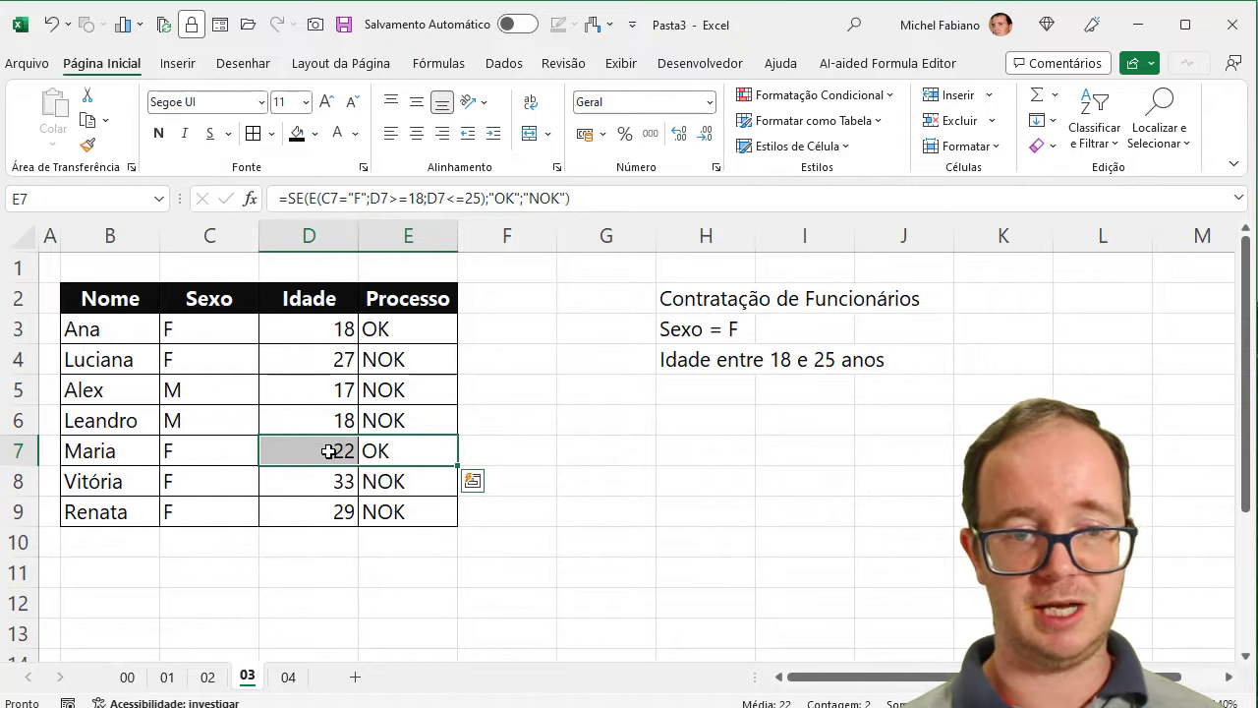
left_click(332, 487)
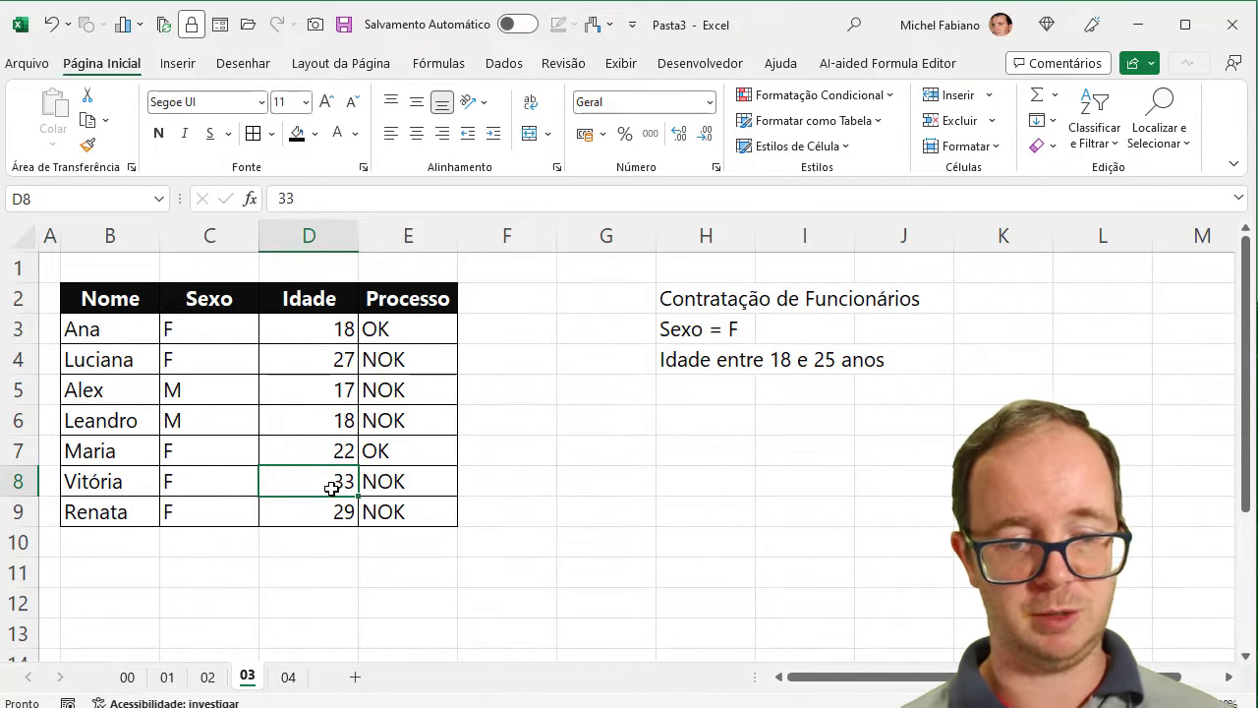
type("22")
key("Return")
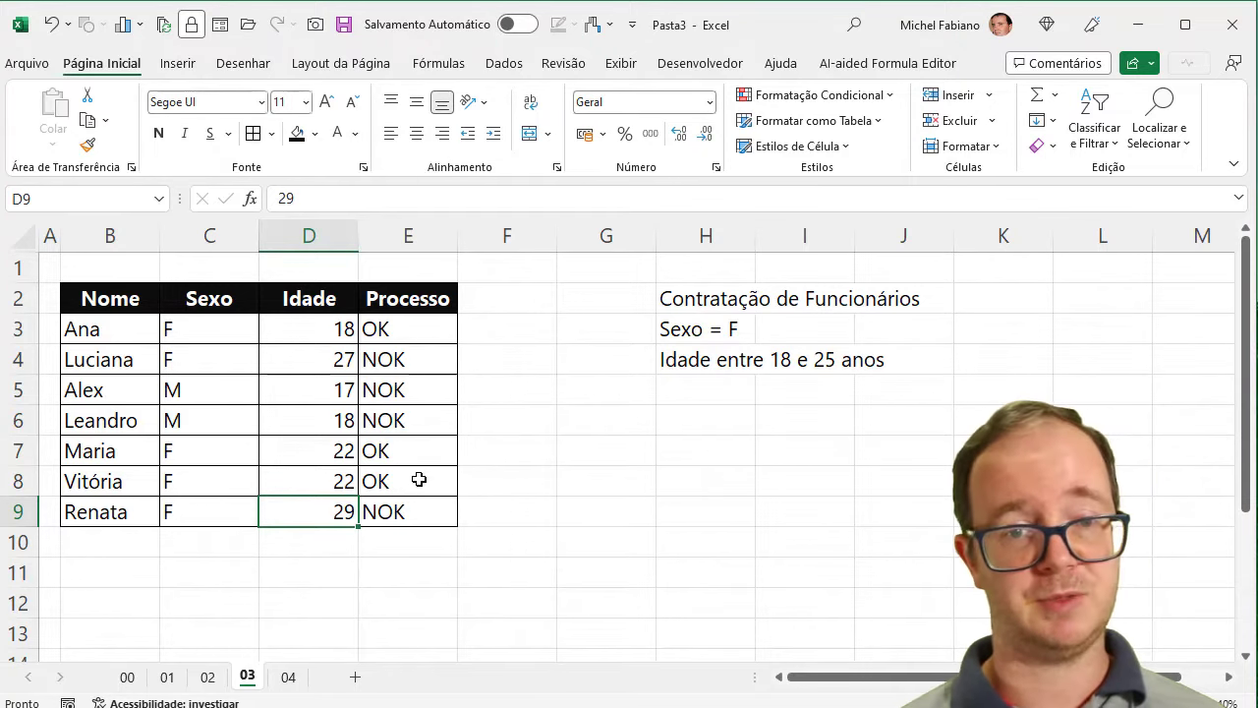
left_click(332, 398)
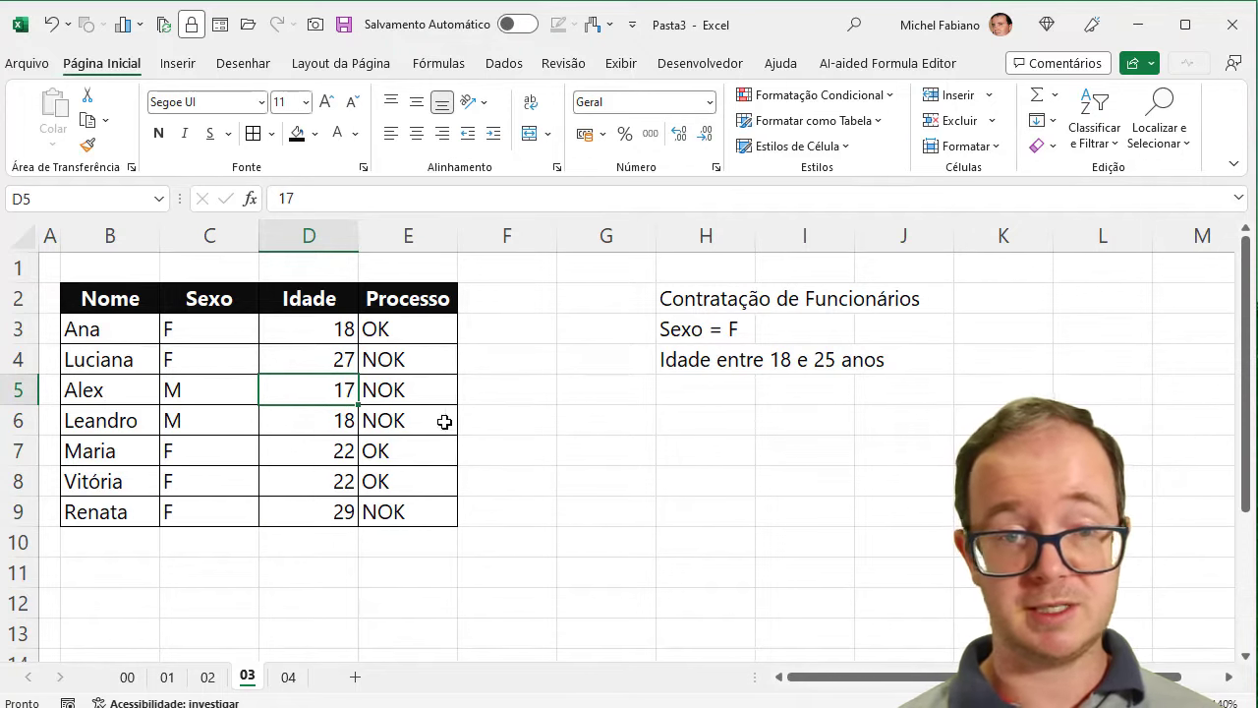
left_click(346, 334)
type("1")
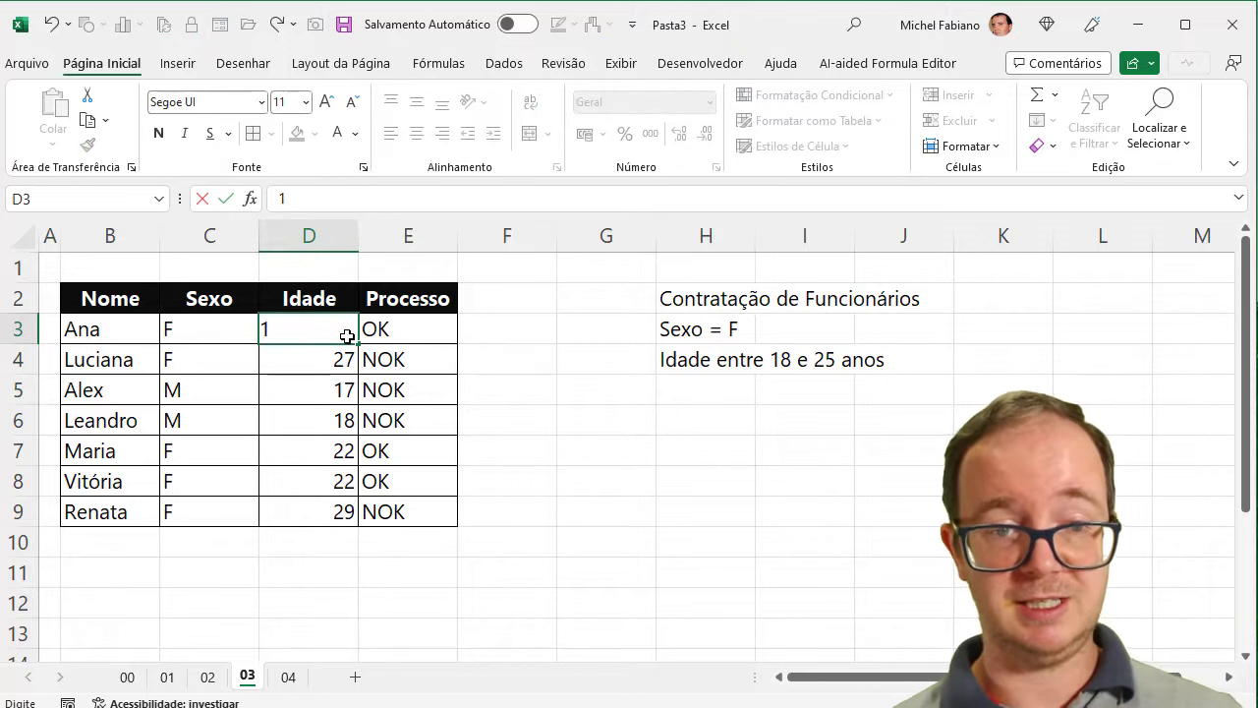
type("5")
key("Return")
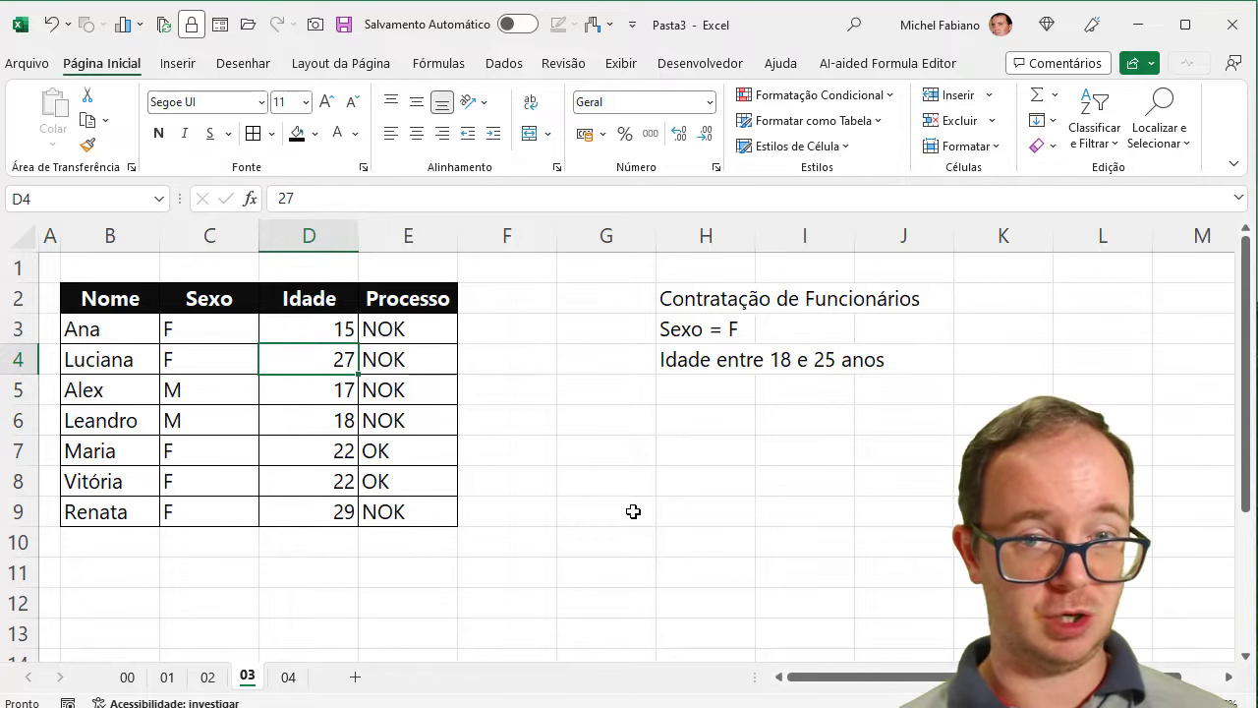
On sheet 04, narrow the empty column A to a little over half its width and review the Produção, Falha and % Falha values
double_click(252, 674)
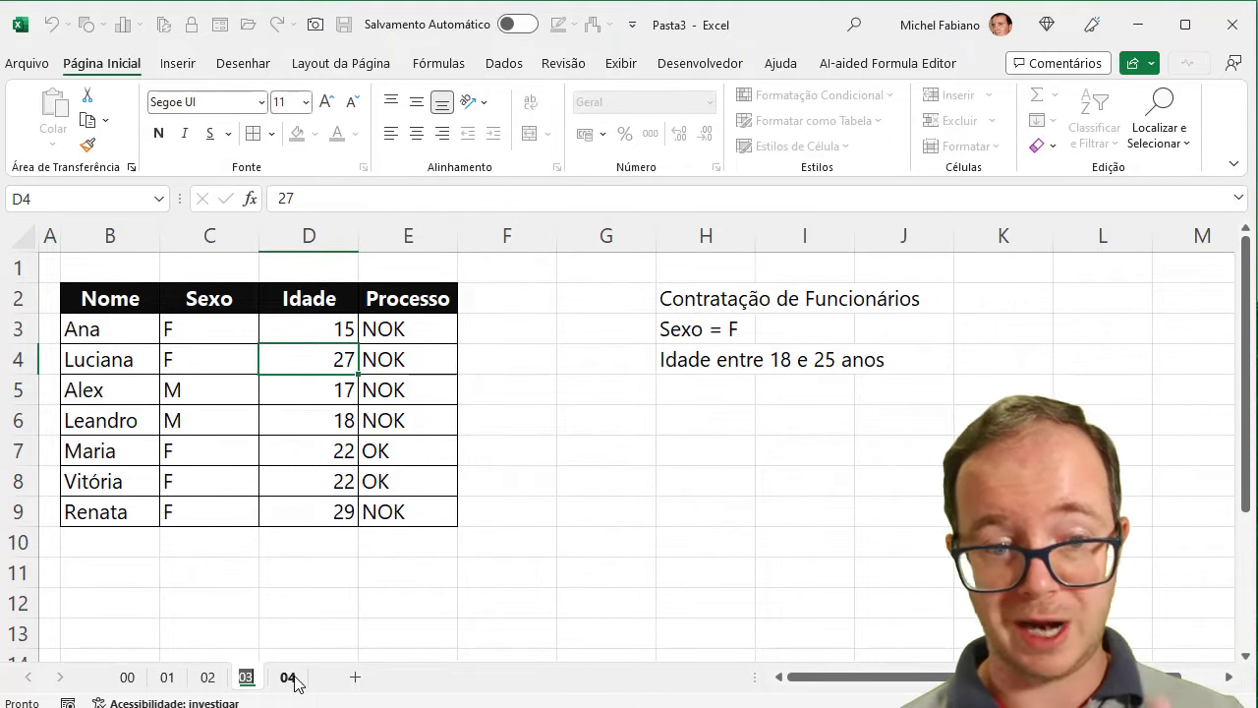
left_click(293, 678)
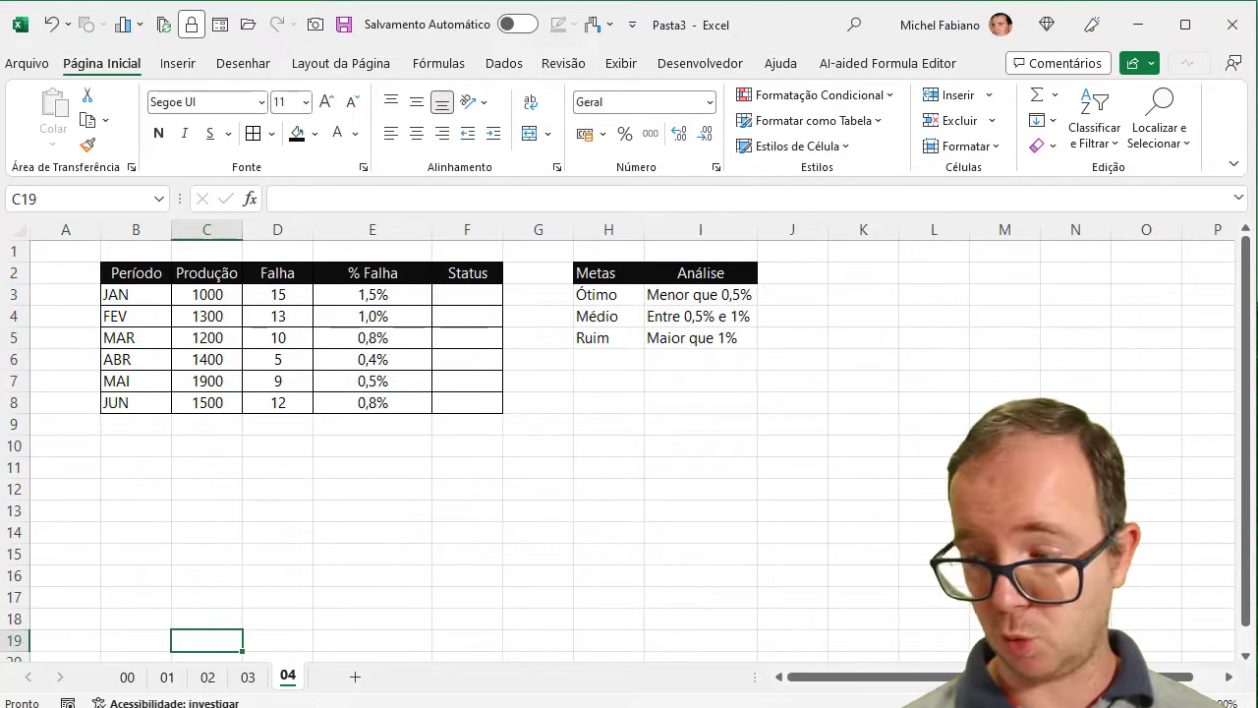
scroll(1222, 597, "up", 1)
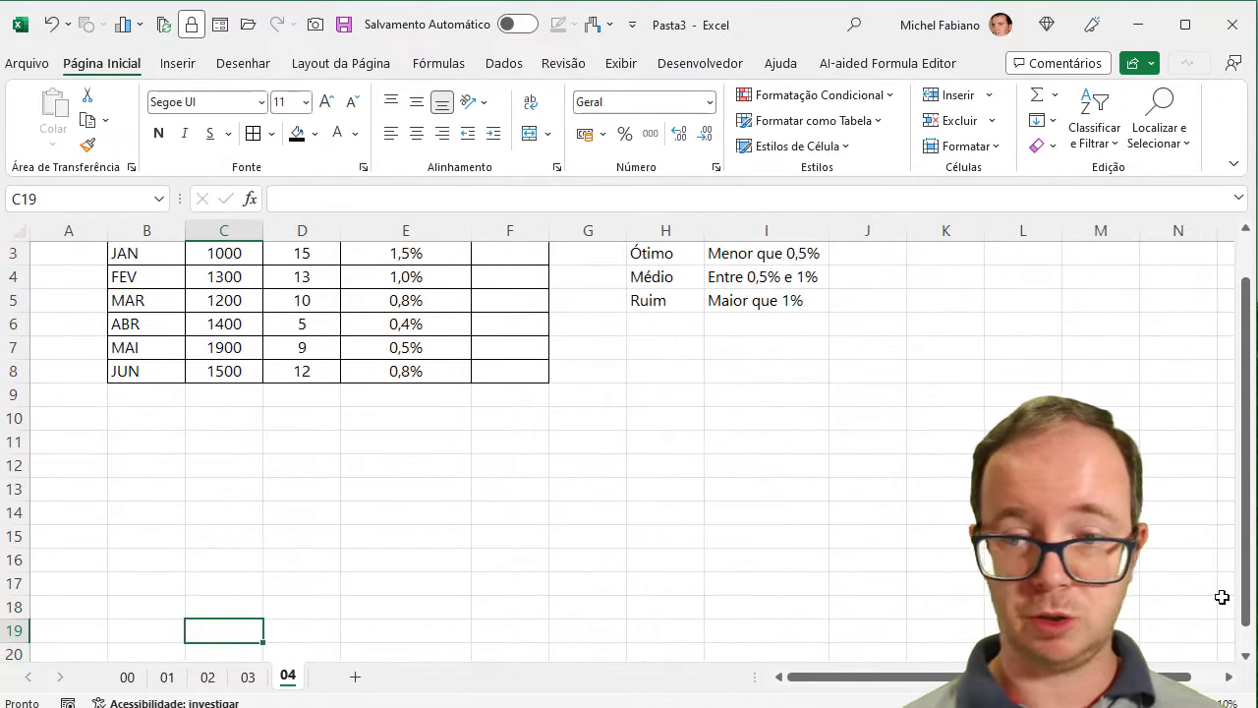
scroll(1248, 536, "up", 1)
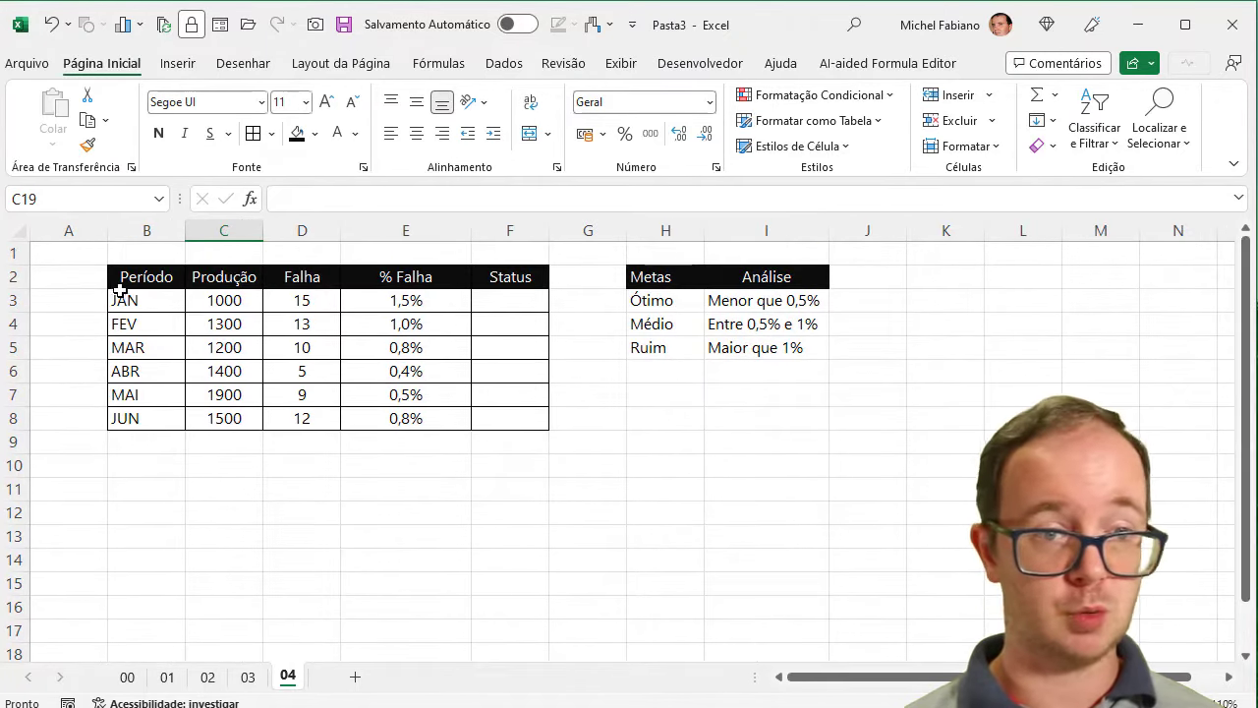
left_click_drag(106, 230, 74, 230)
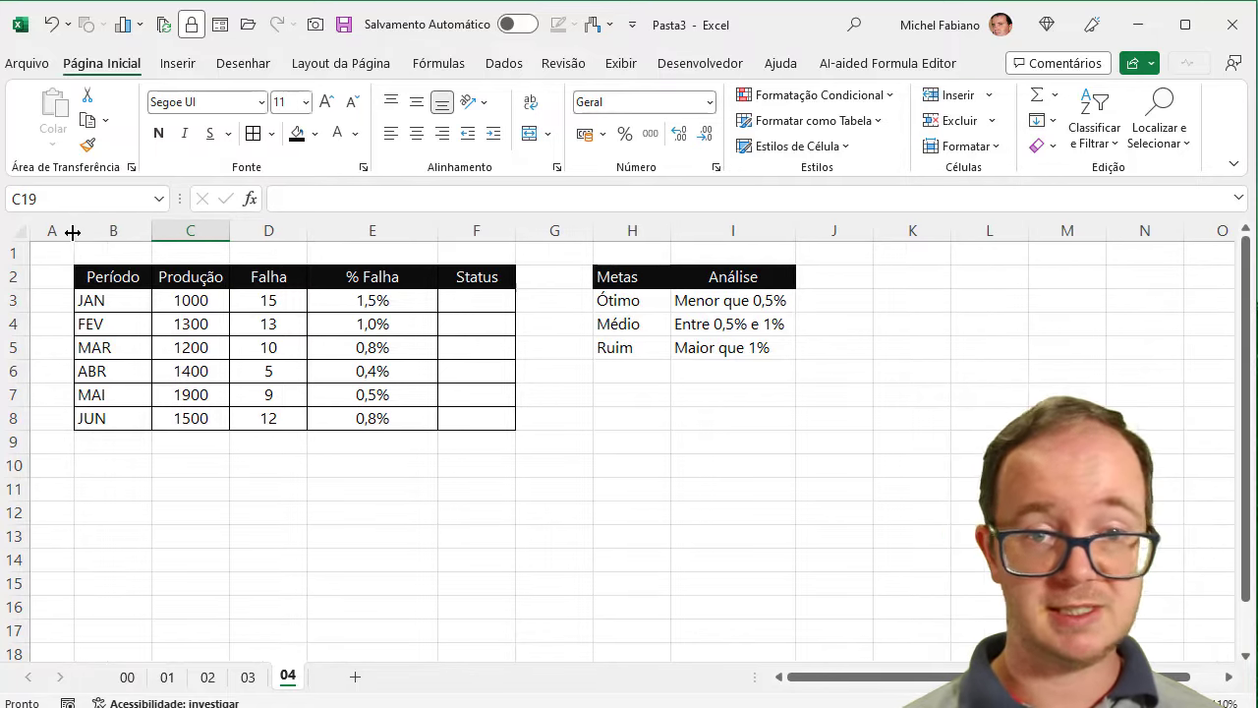
scroll(733, 522, "up", 2)
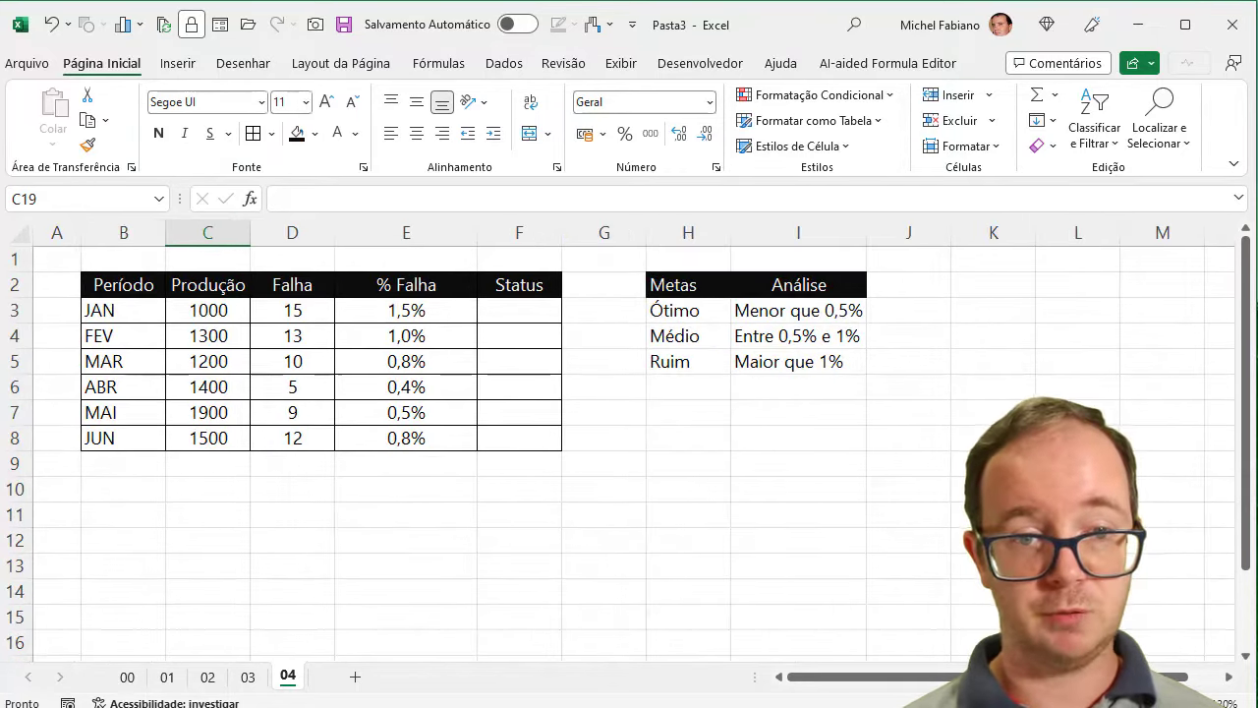
left_click_drag(238, 329, 242, 461)
left_click_drag(323, 317, 325, 457)
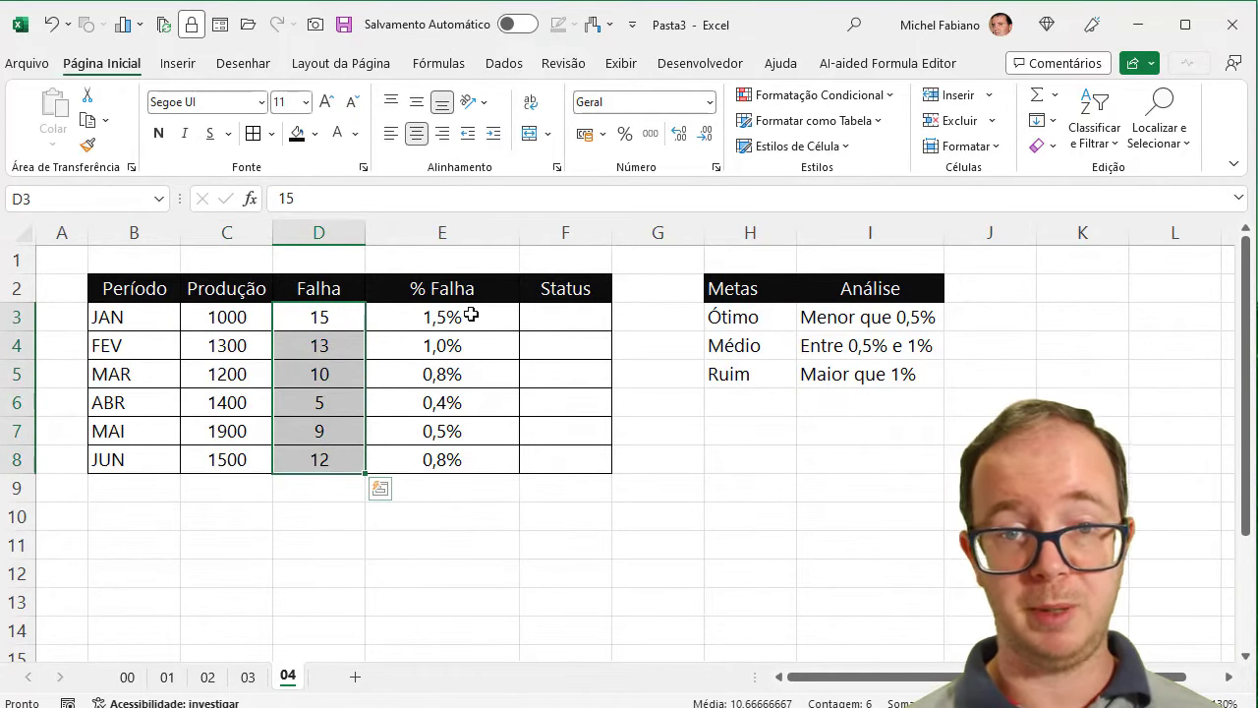
left_click_drag(475, 315, 470, 460)
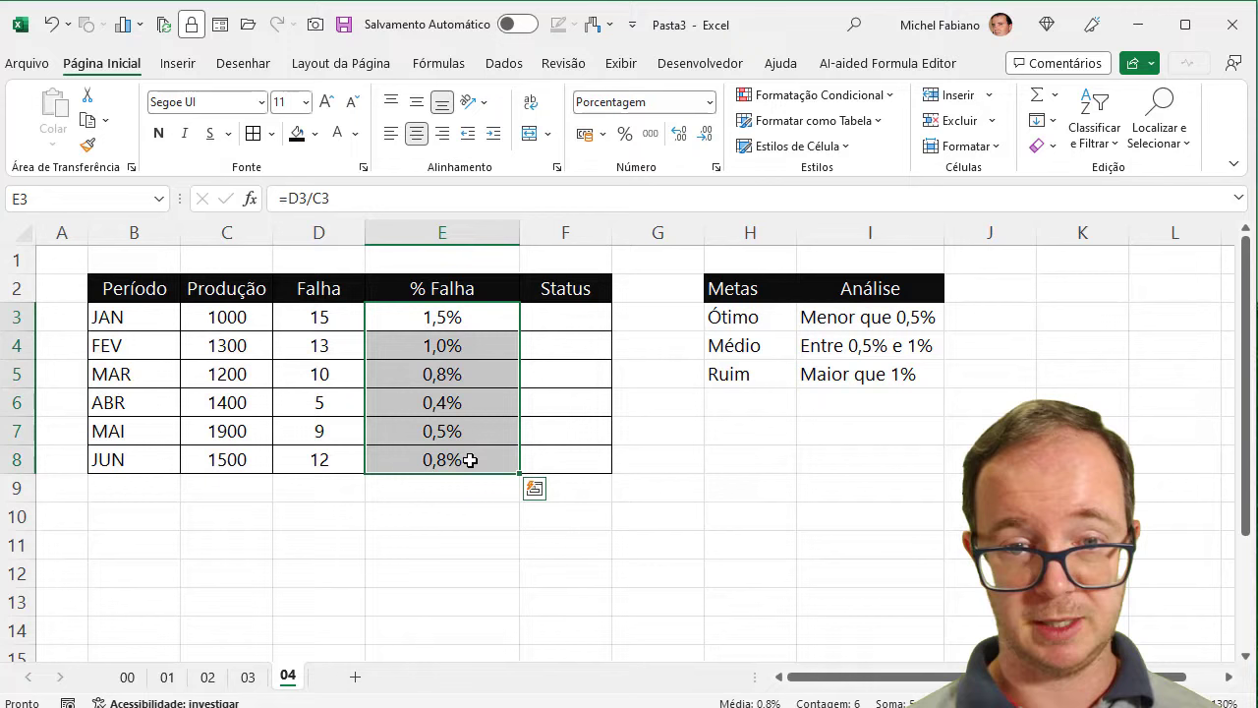
left_click(576, 317)
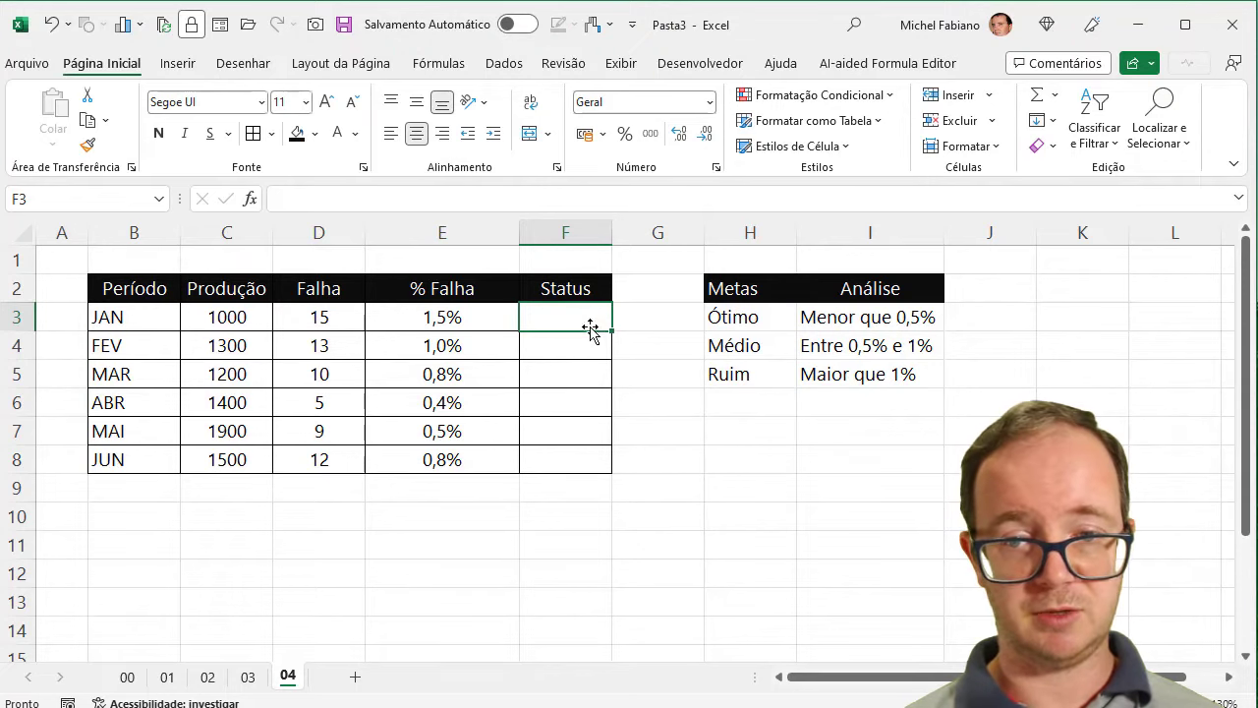
type("=se")
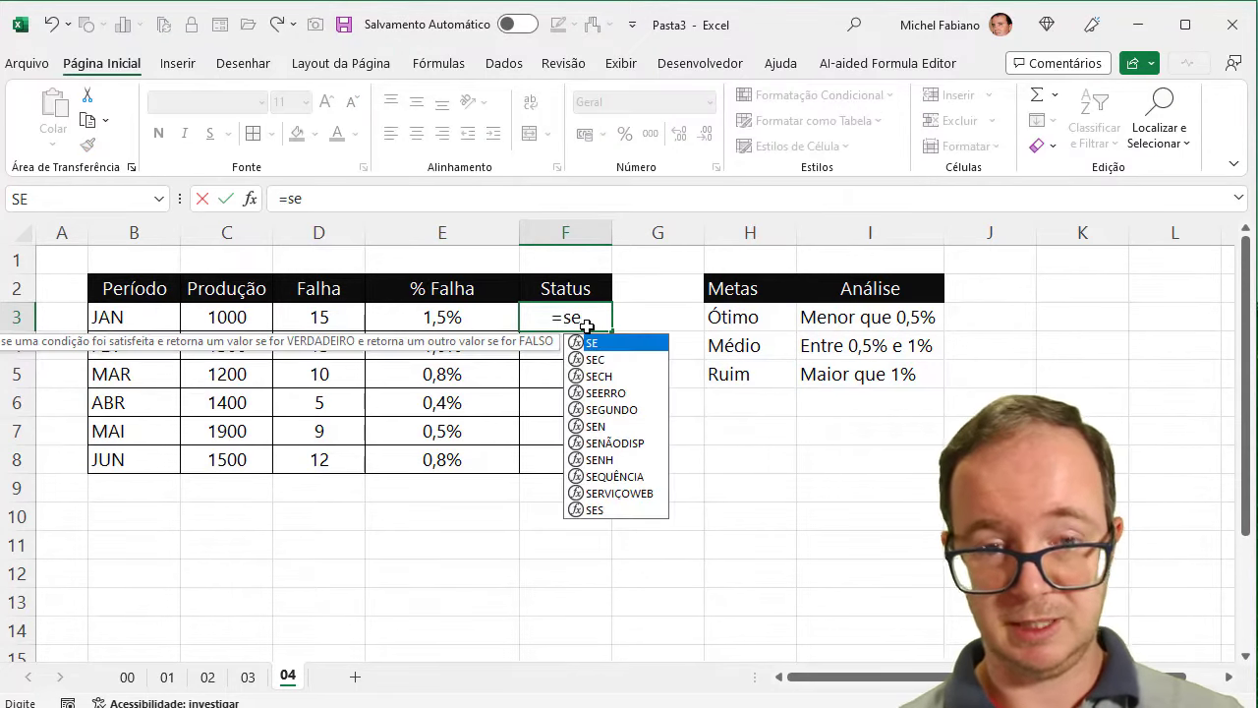
type("(")
left_click(468, 317)
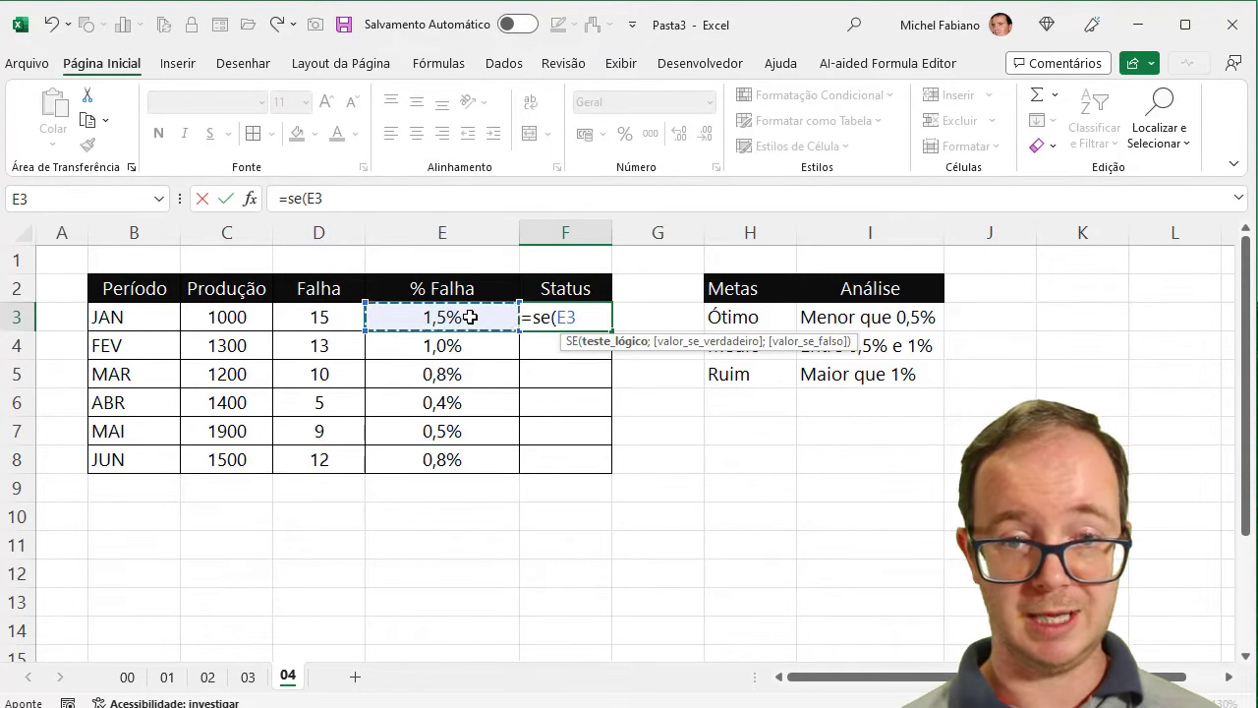
type("<")
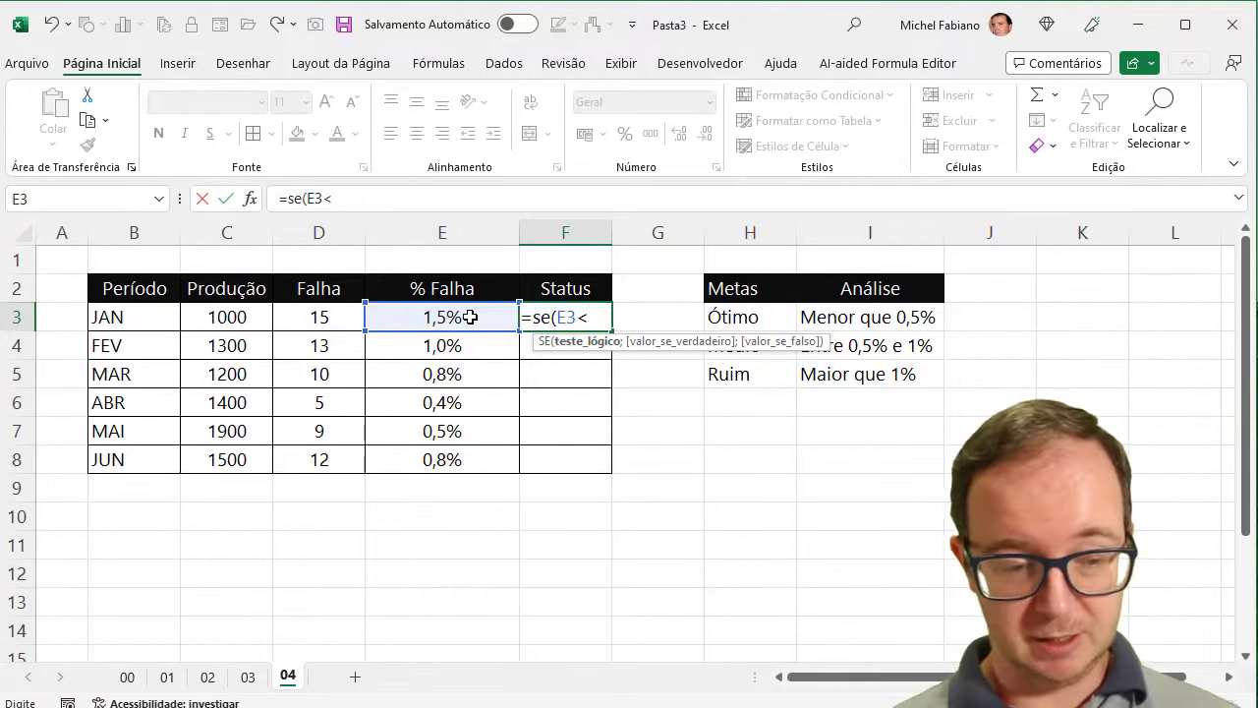
key("Escape")
Abandon the unfinished Status formula in F3 and enter 0,5% in J3, beside the Ótimo target
key("Right")
key("Right")
key("Right")
key("Right")
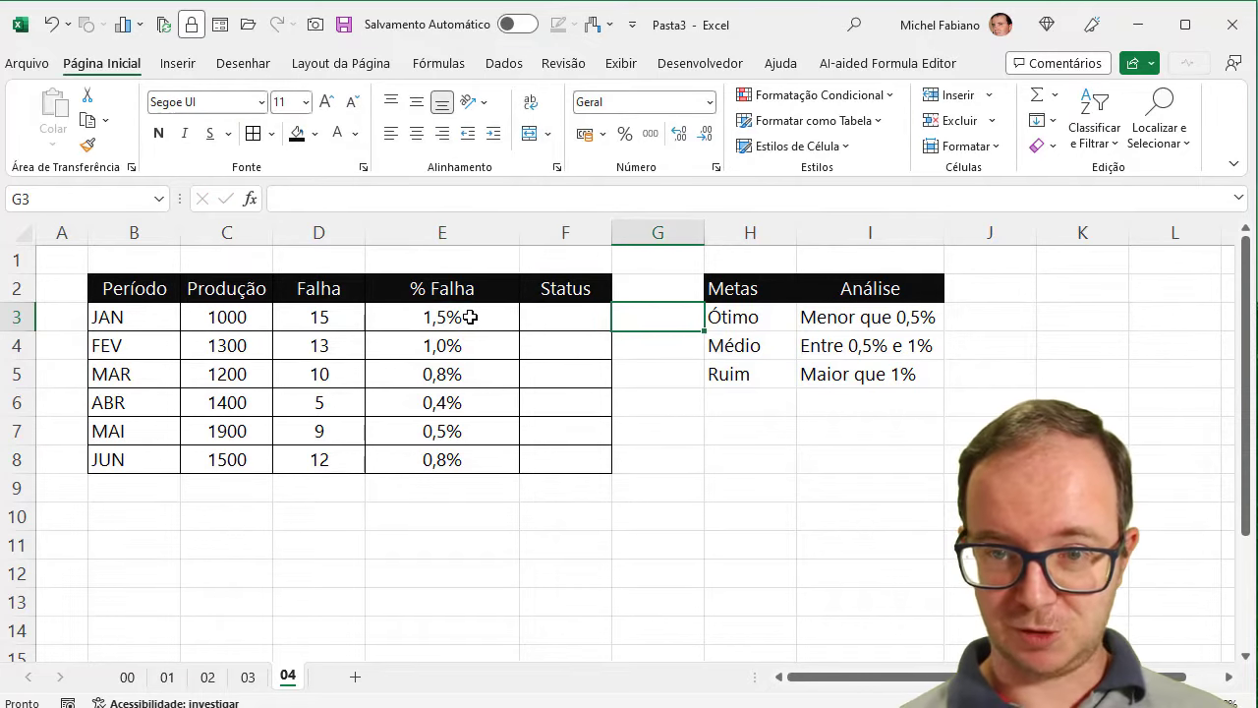
type("-")
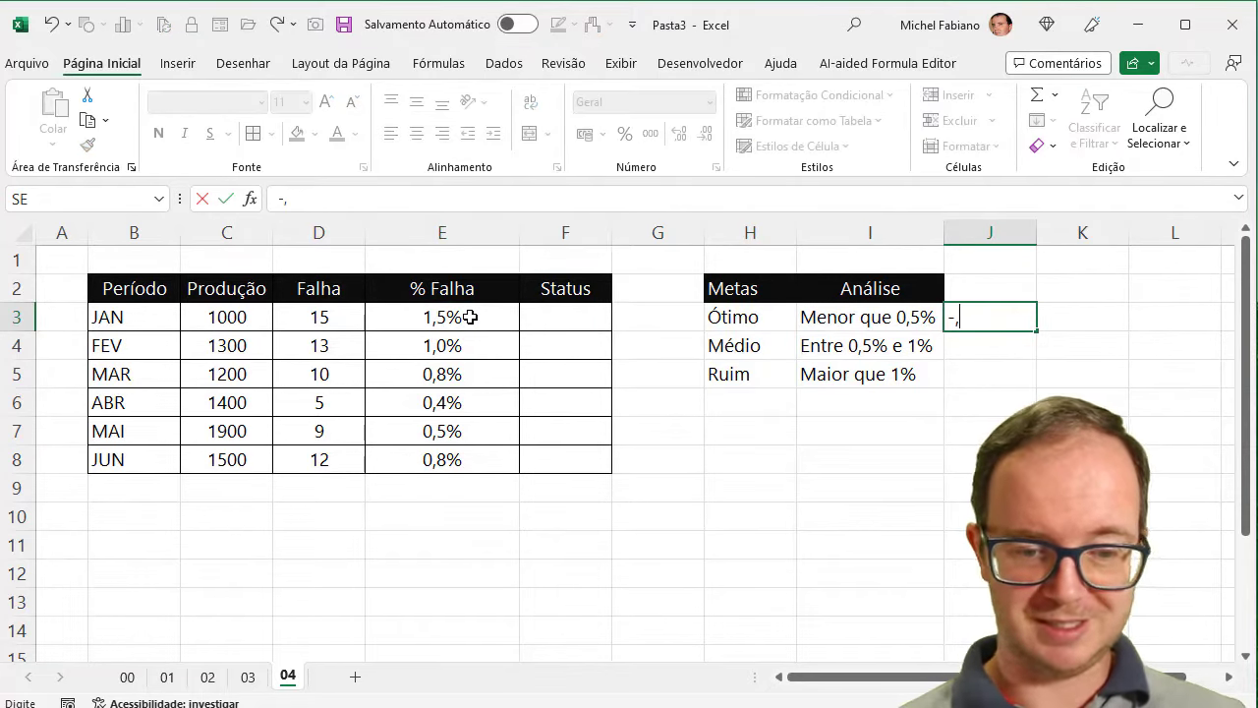
key("BackSpace")
type("0,5")
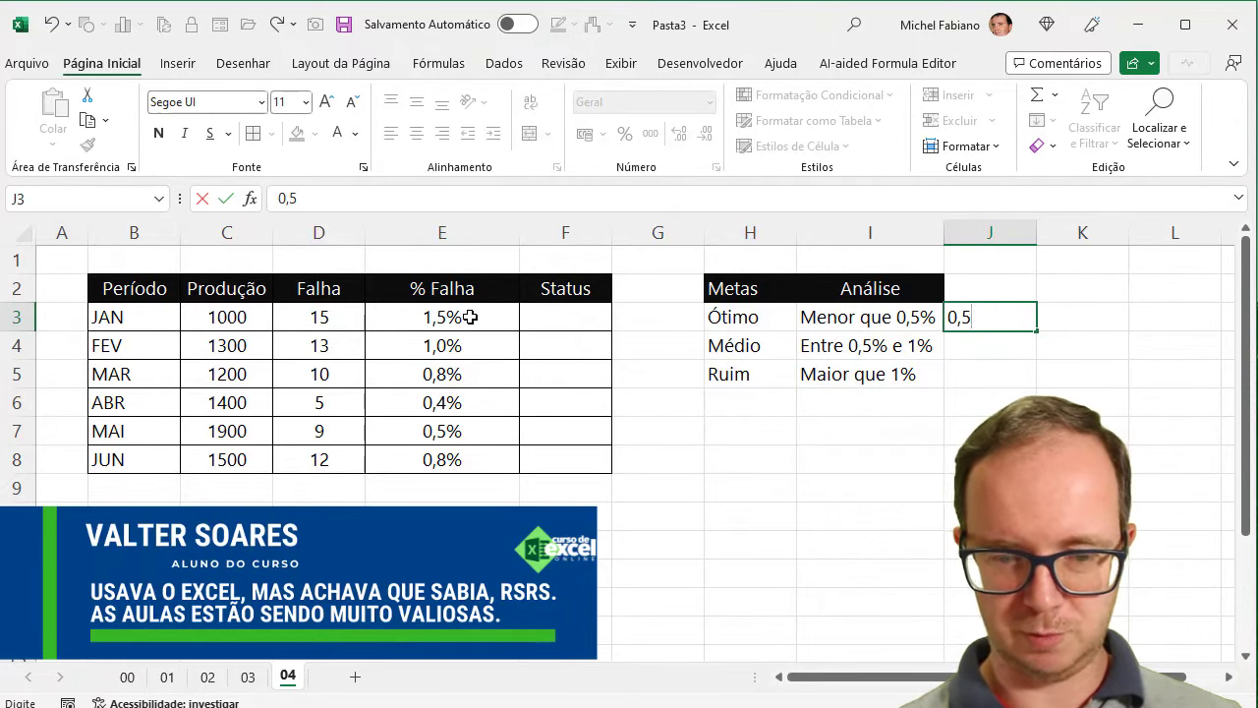
type("5")
key("BackSpace")
type("%")
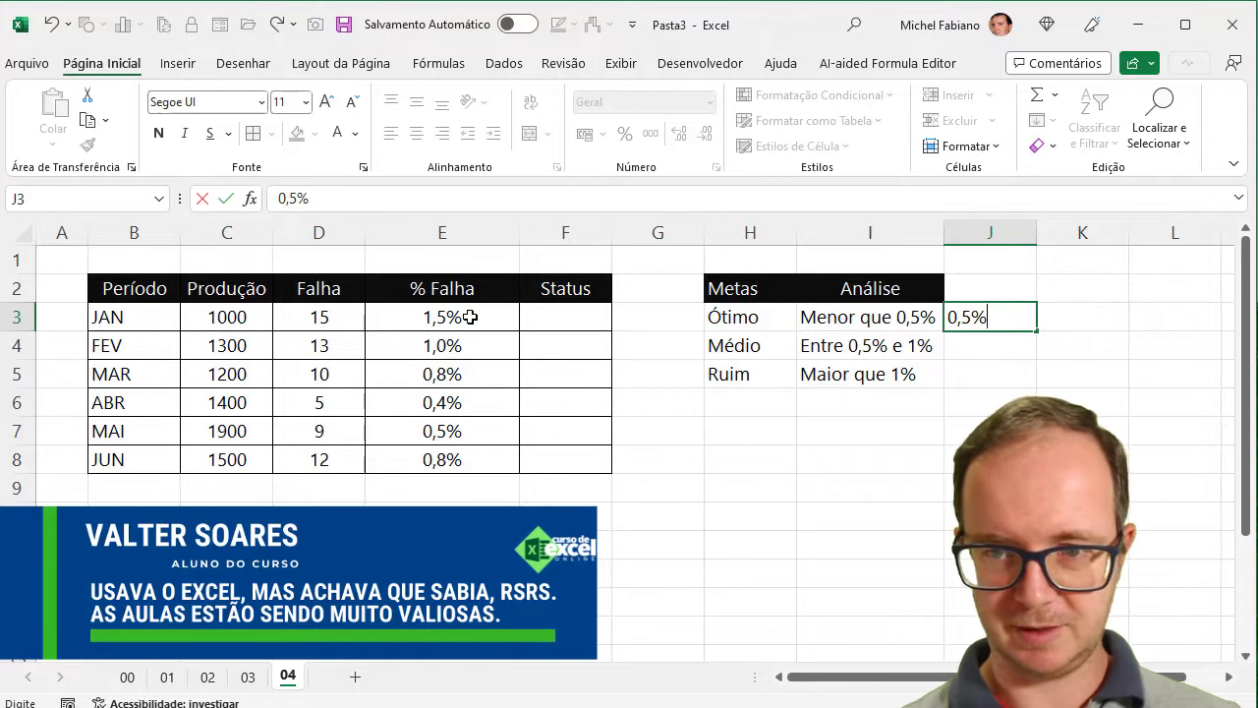
key("Return")
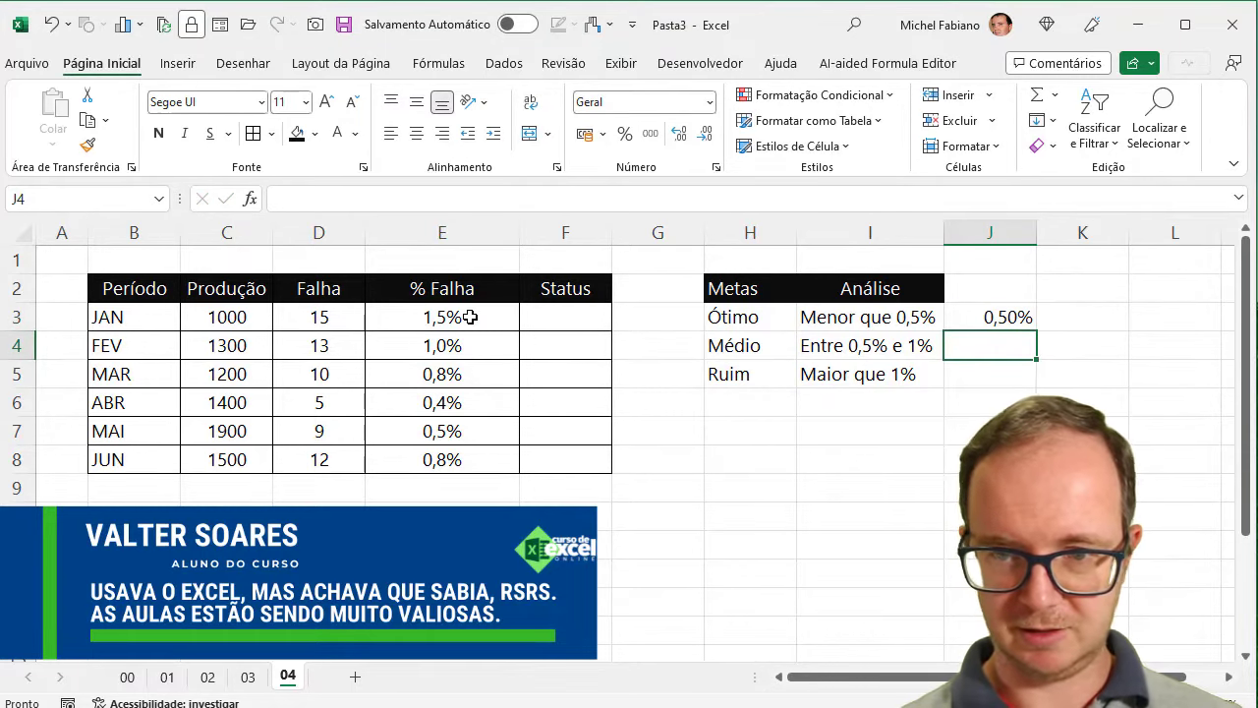
Enter 1% in both J4 and J5, beside the Médio and Ruim targets
type("1%")
key("Return")
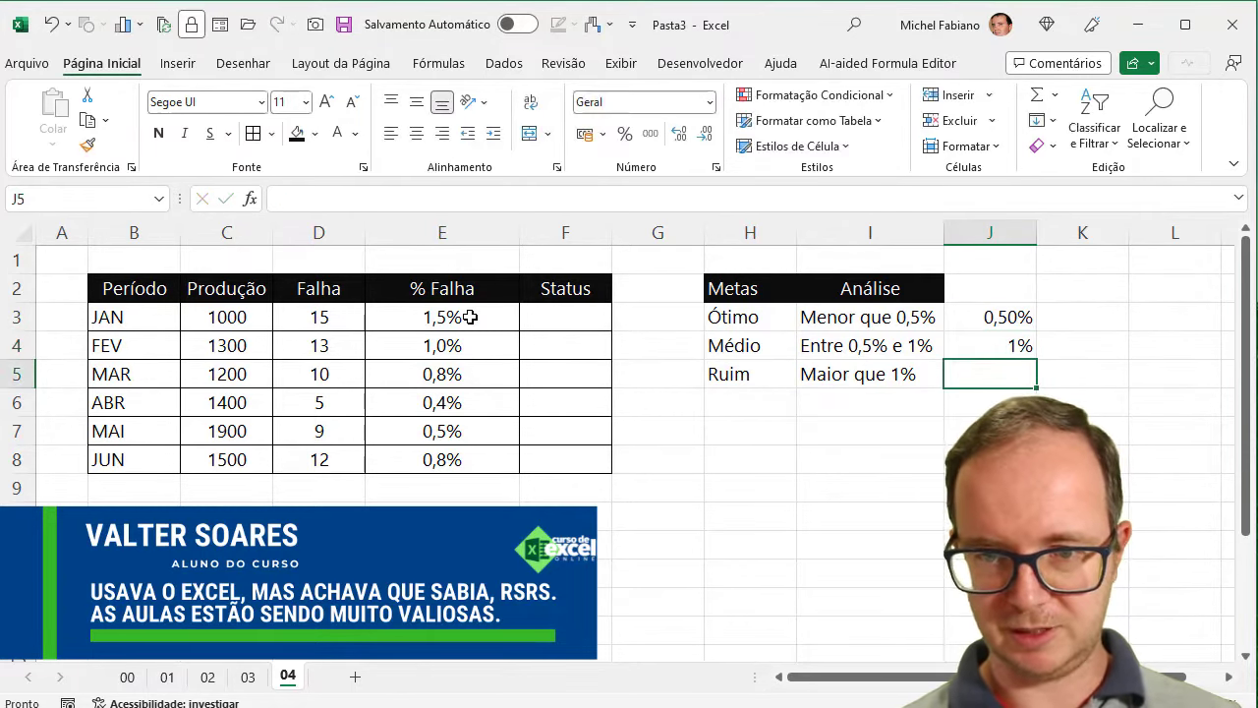
type("1")
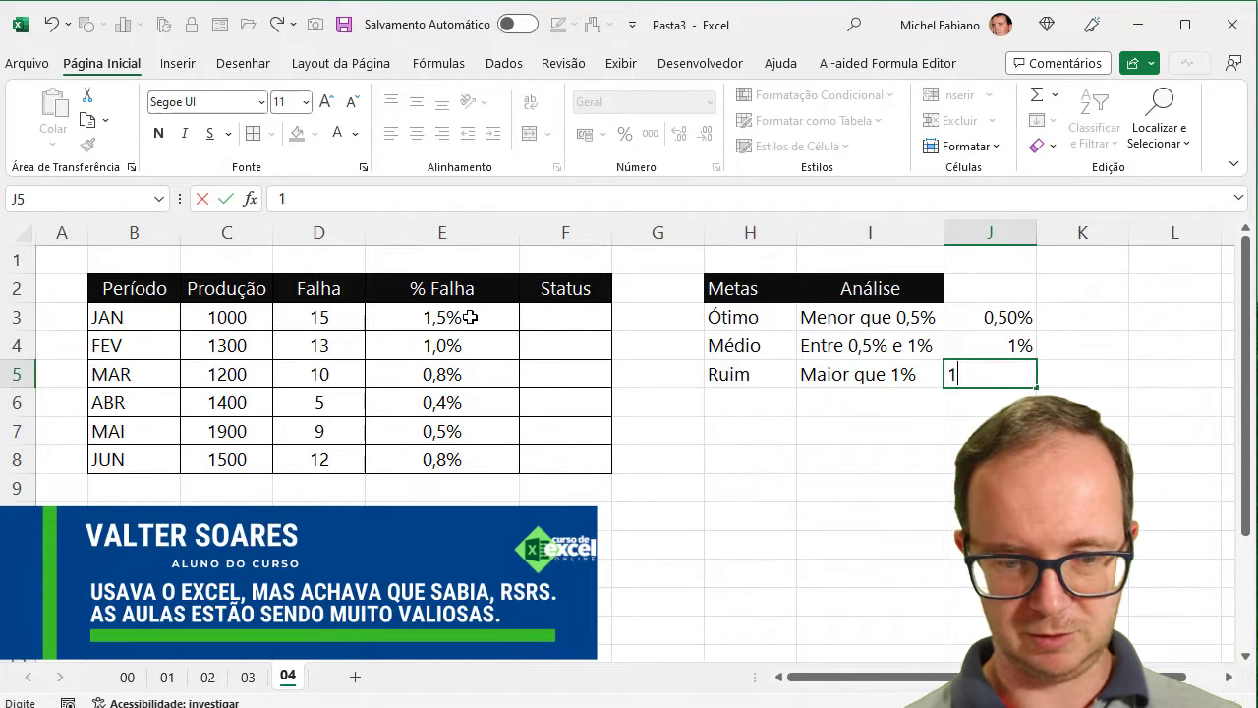
type("%")
key("Return")
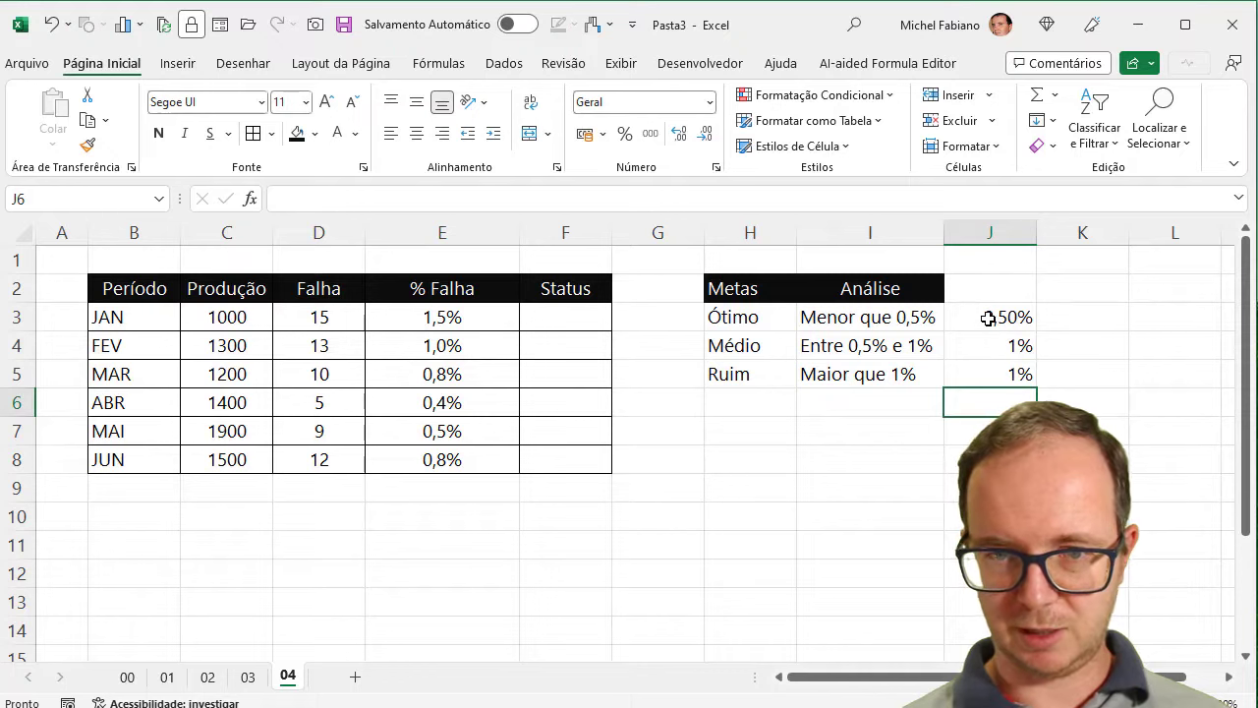
Format the limits in J3:J5 as Número with three decimal places and compare J3 with the Ótimo criterion
left_click_drag(988, 318, 980, 381)
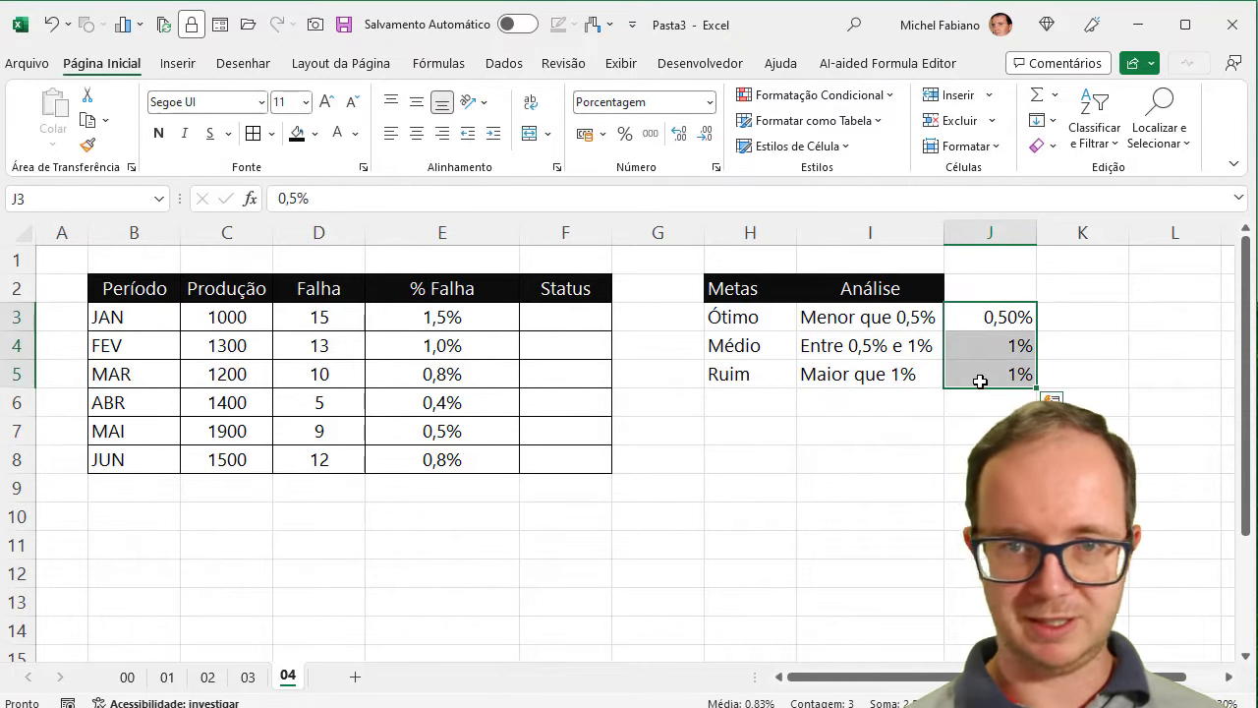
left_click(710, 102)
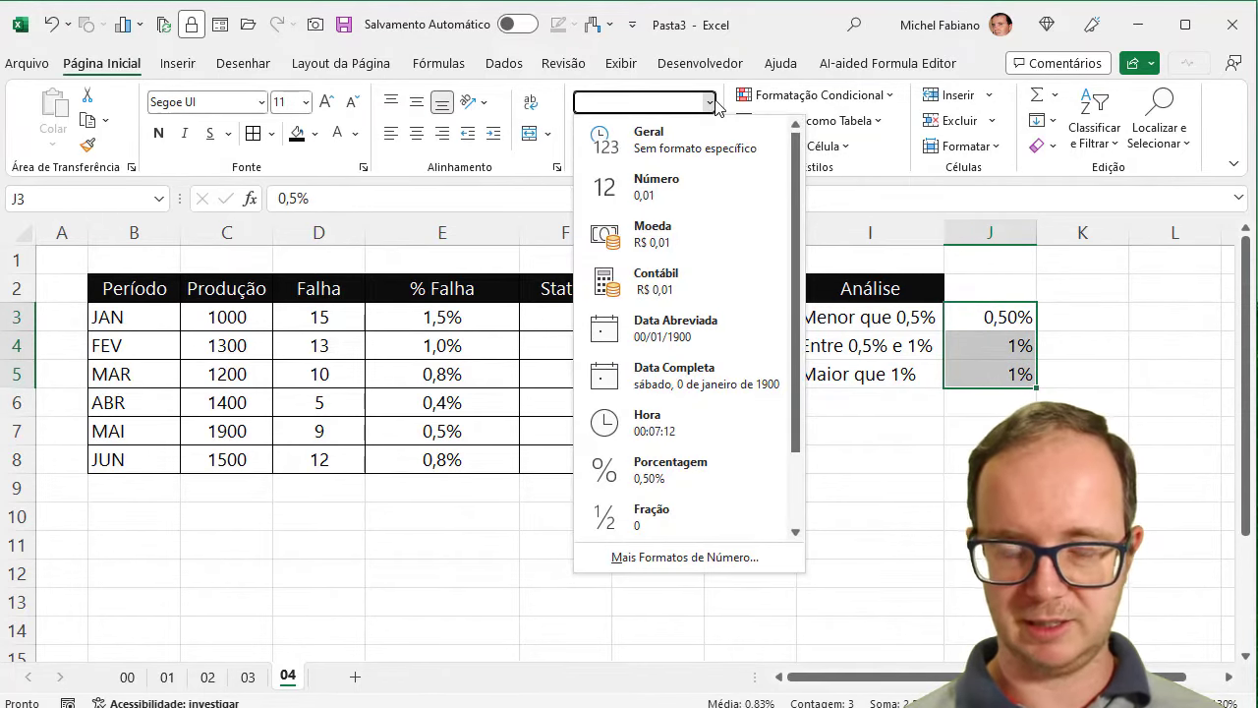
left_click(699, 189)
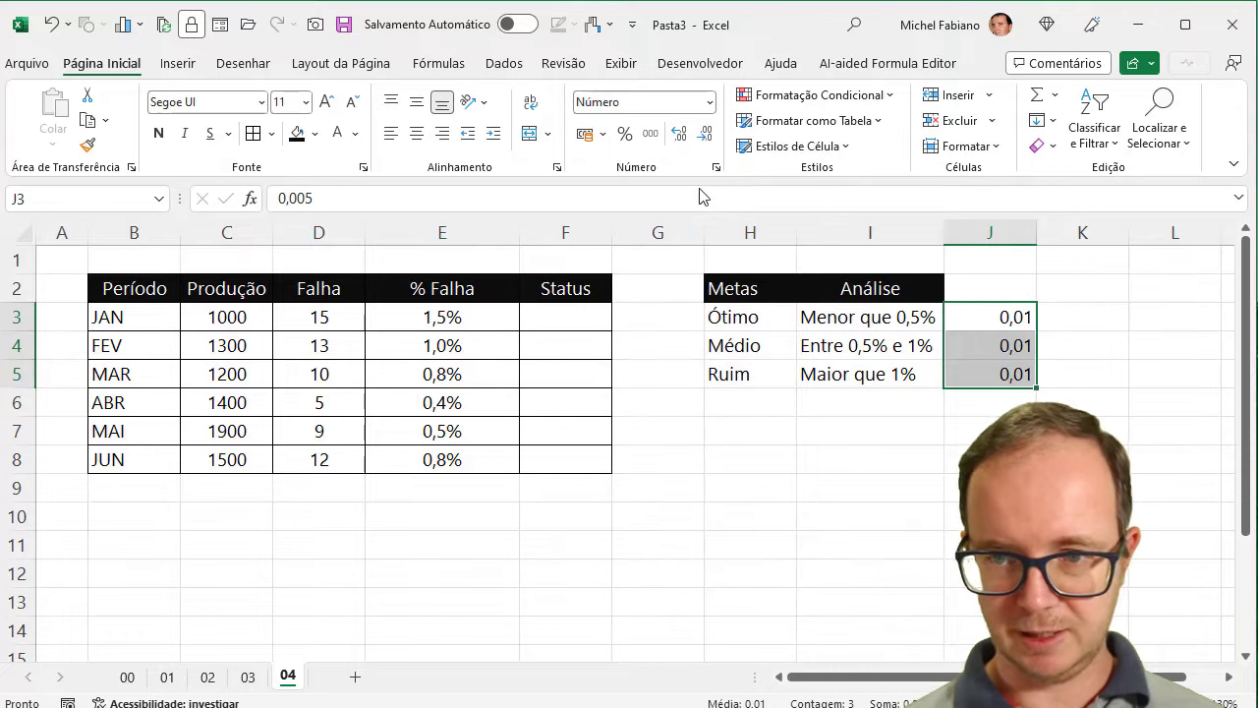
left_click(1015, 341)
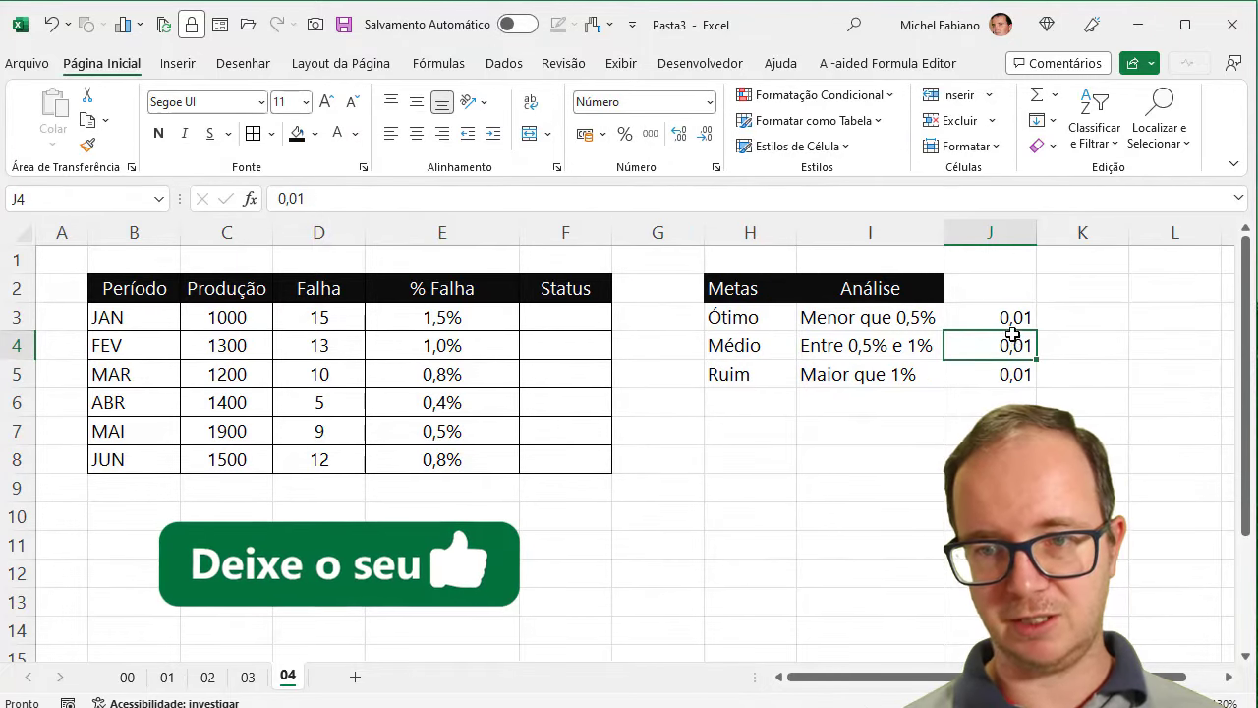
left_click_drag(1011, 317, 1011, 370)
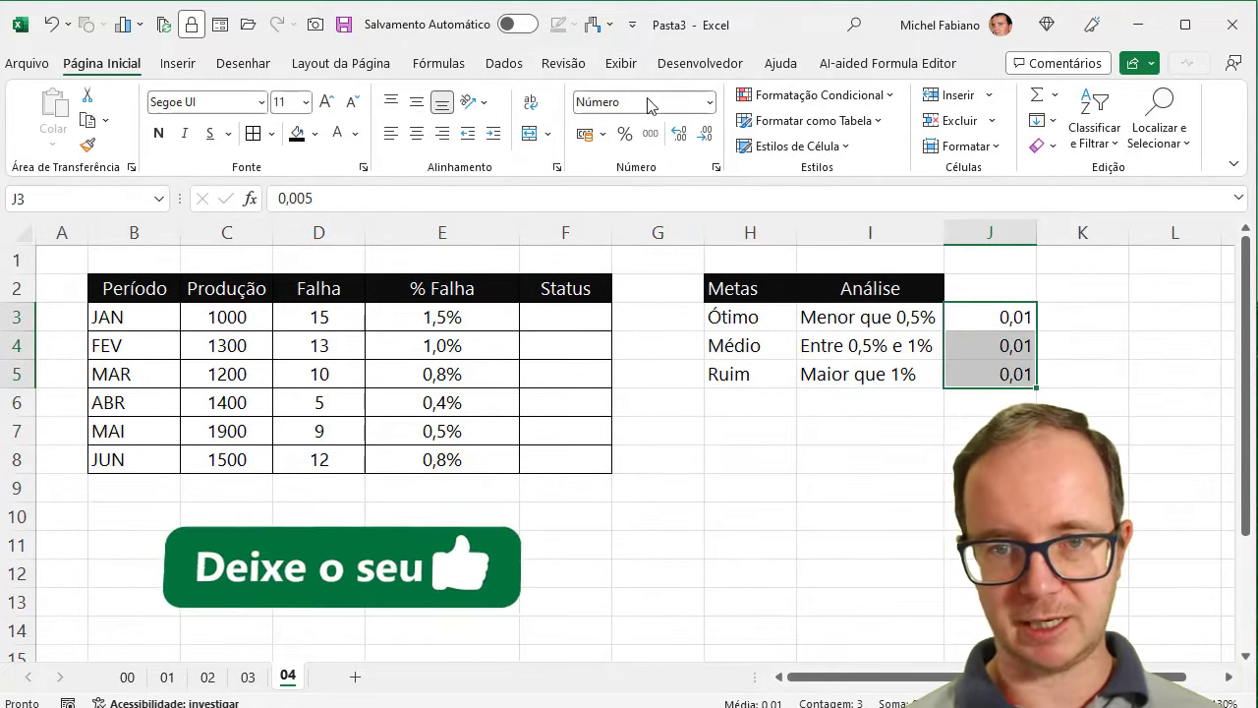
left_click(679, 133)
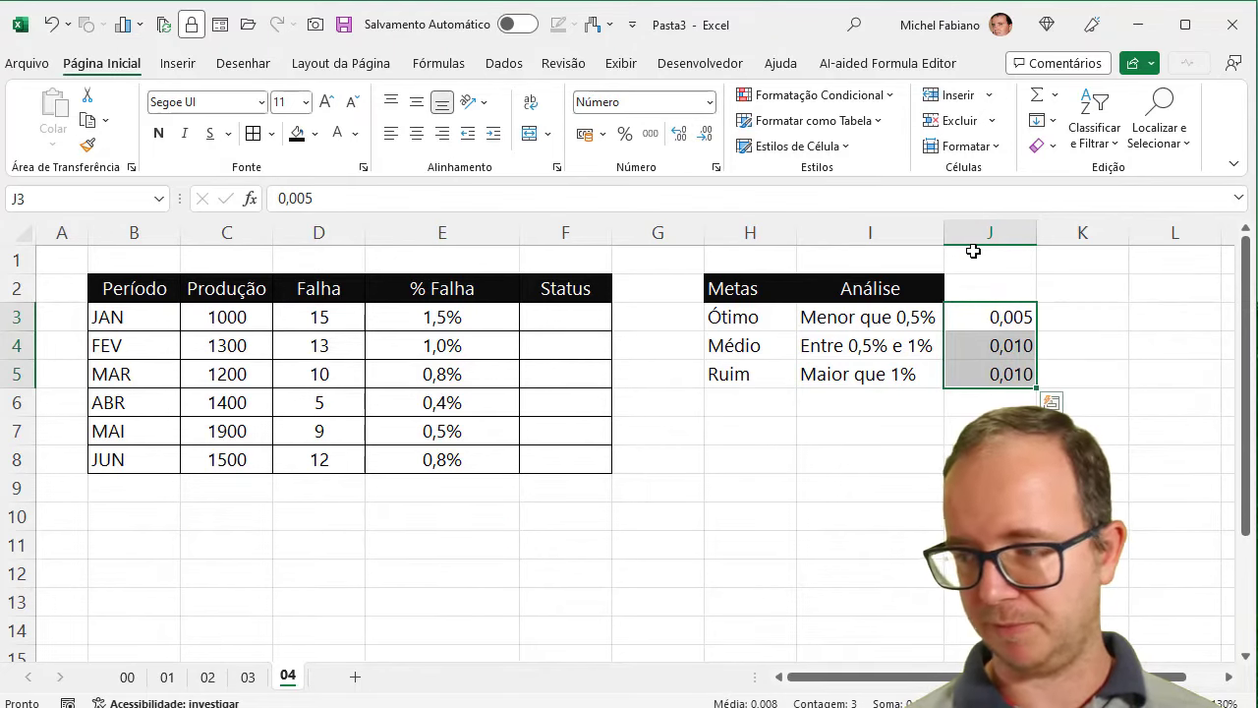
left_click(891, 319)
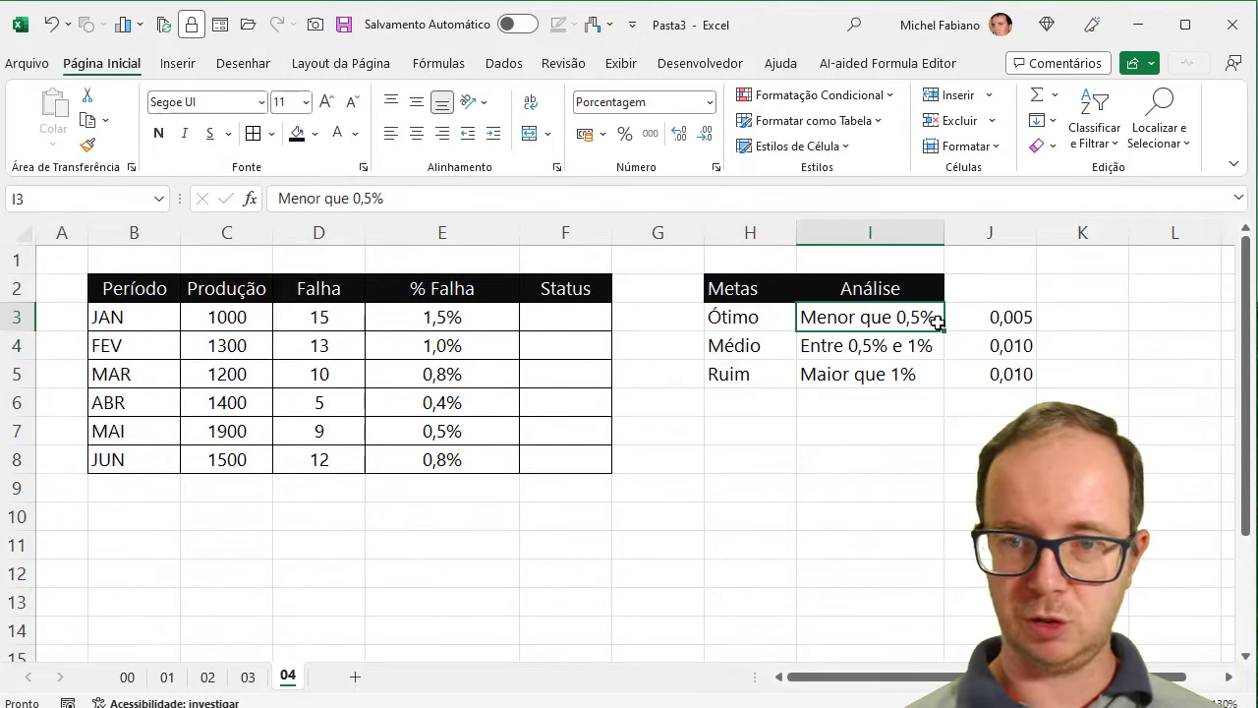
left_click(1022, 323)
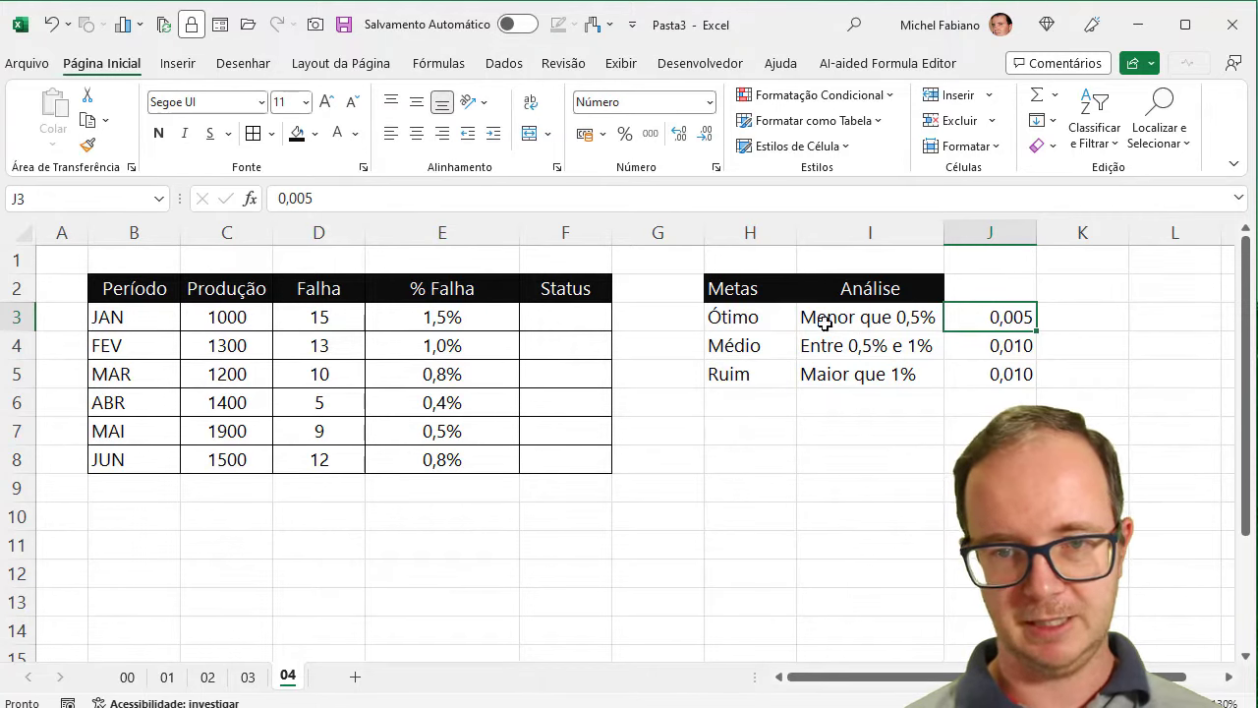
In F3 of the Status column, start an SE formula that tests E3<$J$3 and returns "Ótimo" if true
left_click(590, 319)
type("=se(")
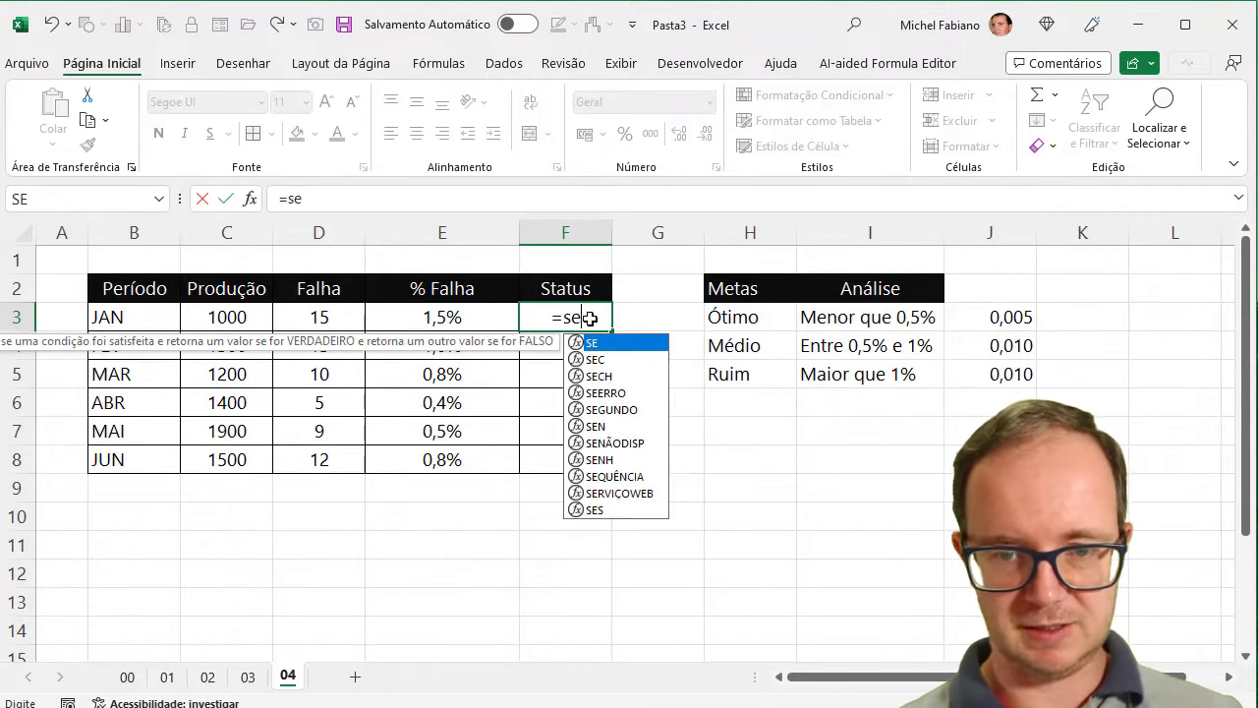
left_click(462, 318)
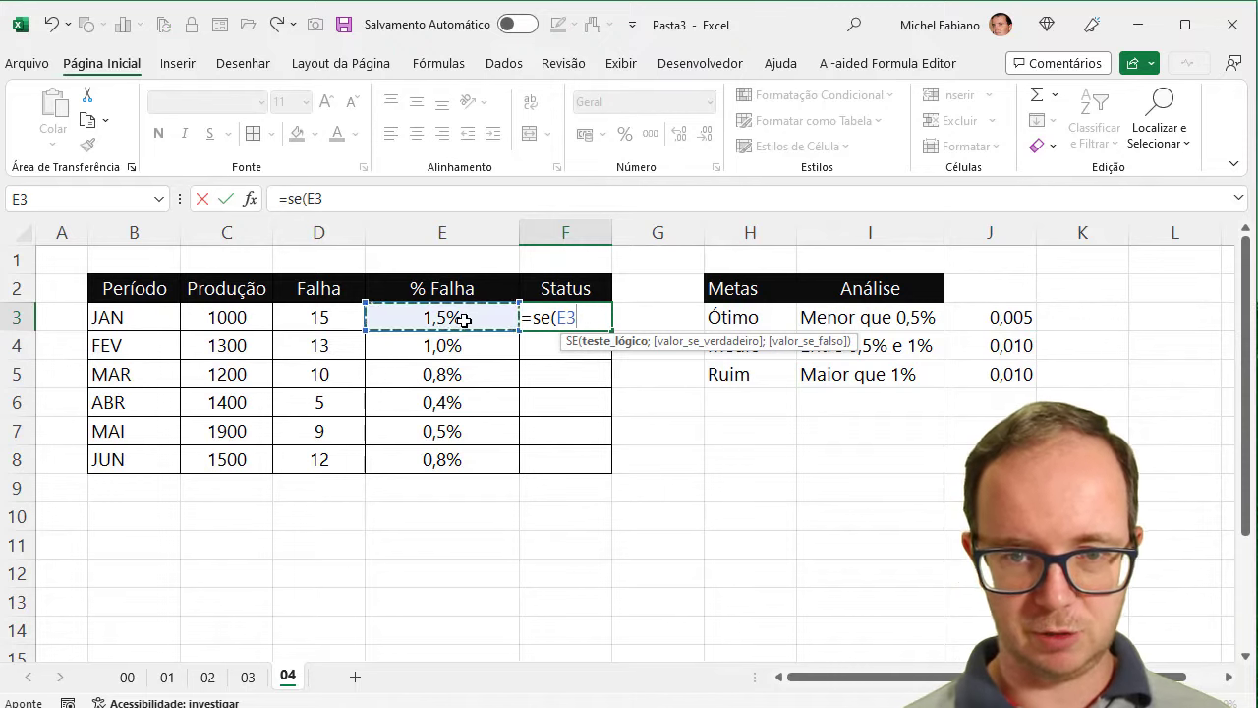
type("<")
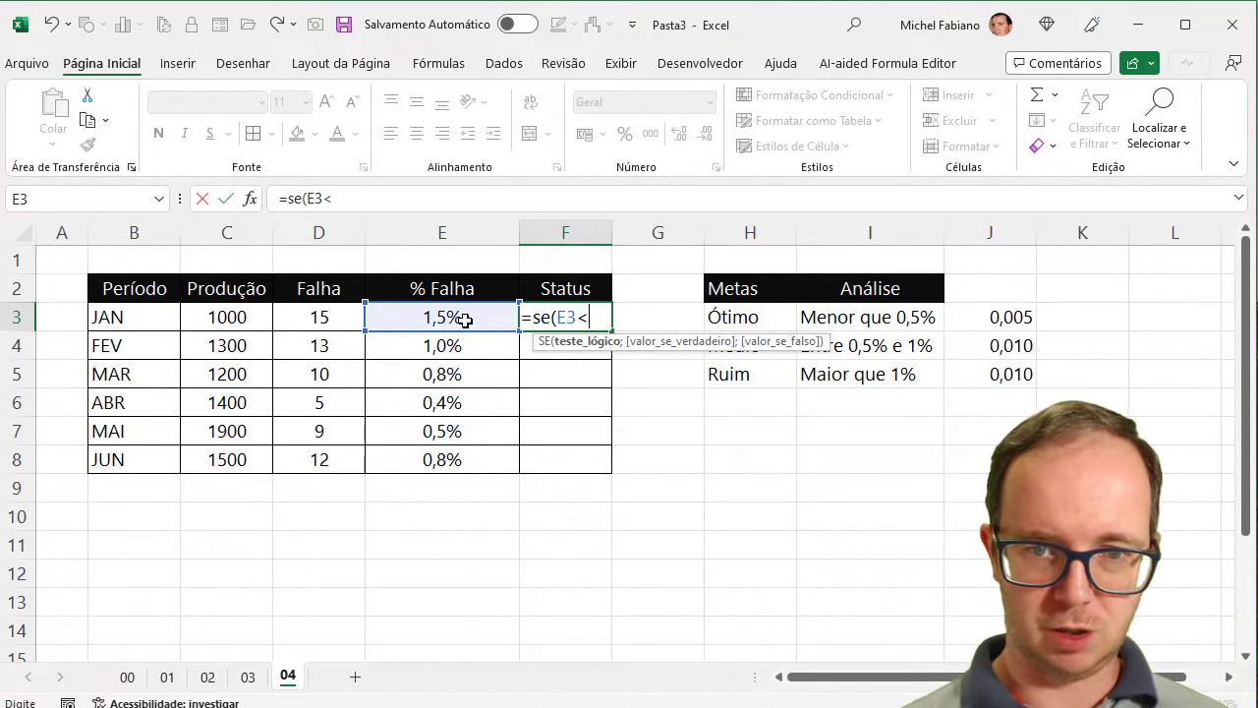
left_click(1004, 319)
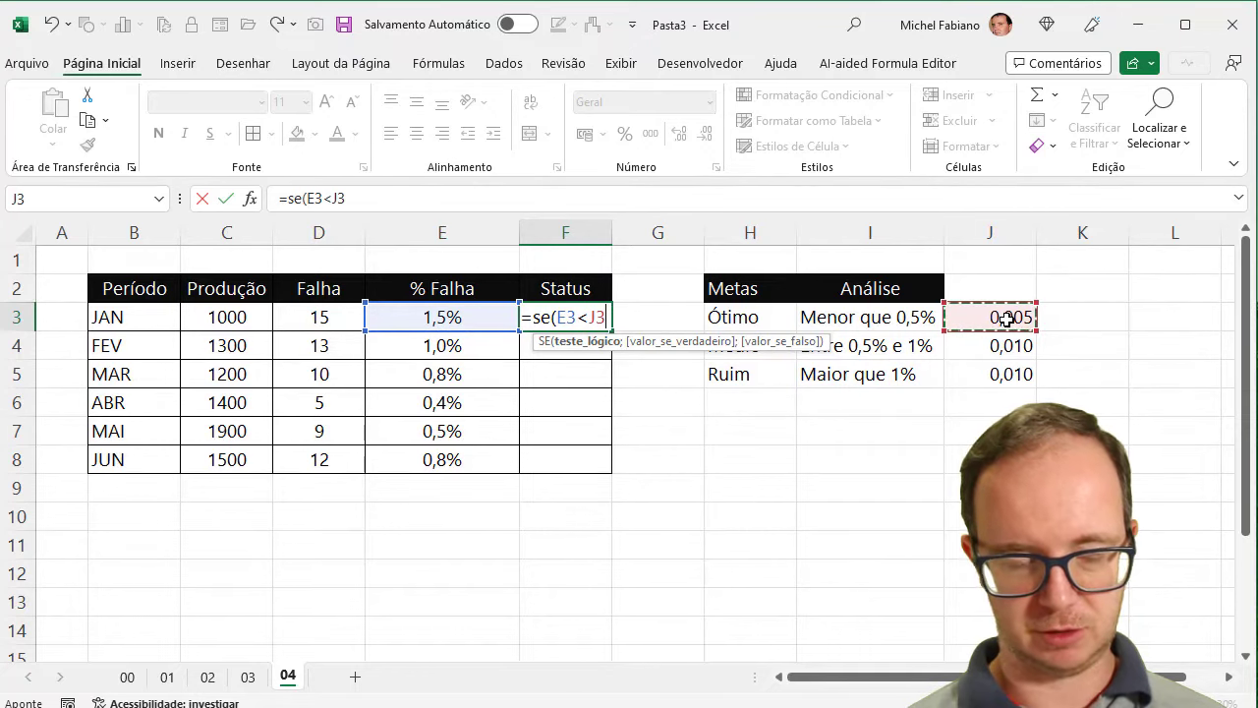
key("F4")
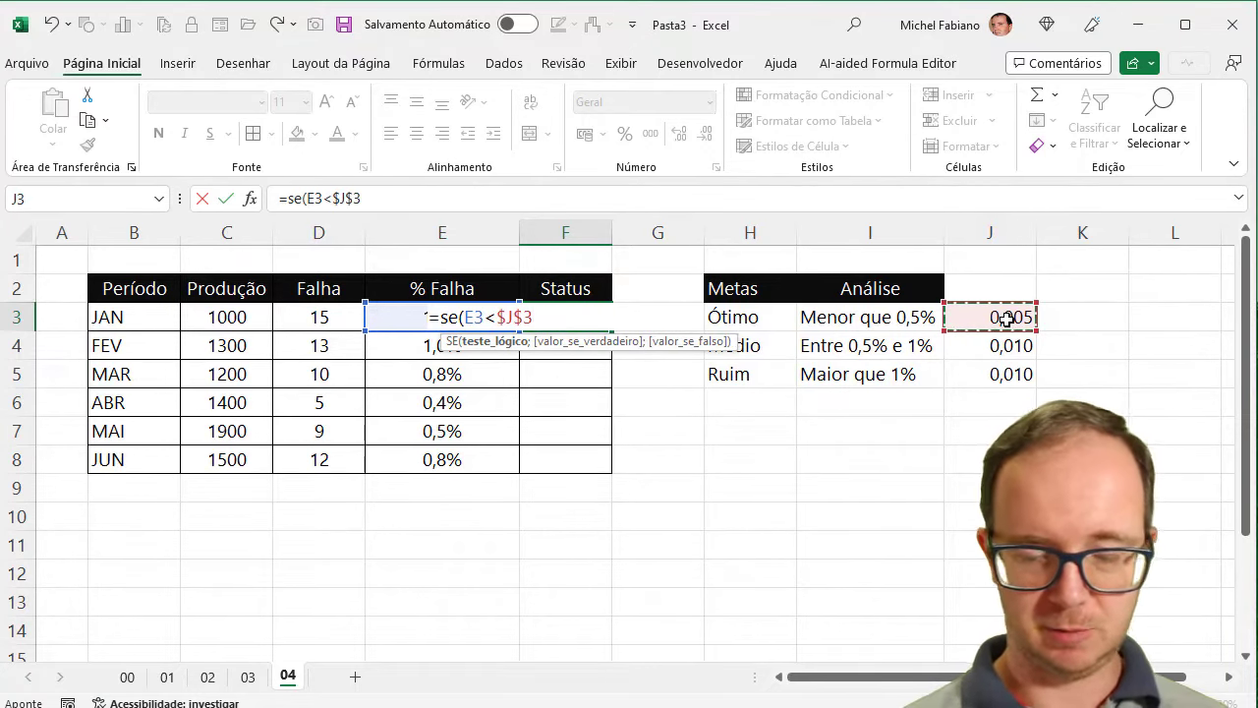
type(";")
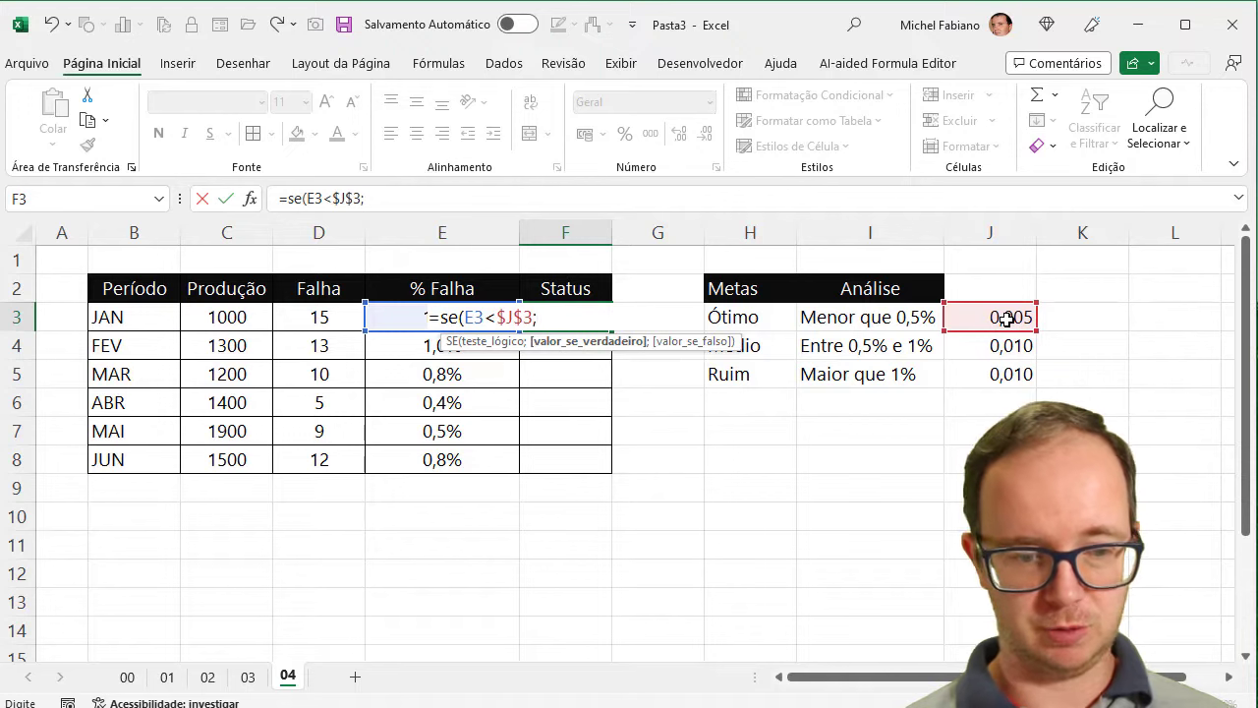
type("\"Ótimo\";")
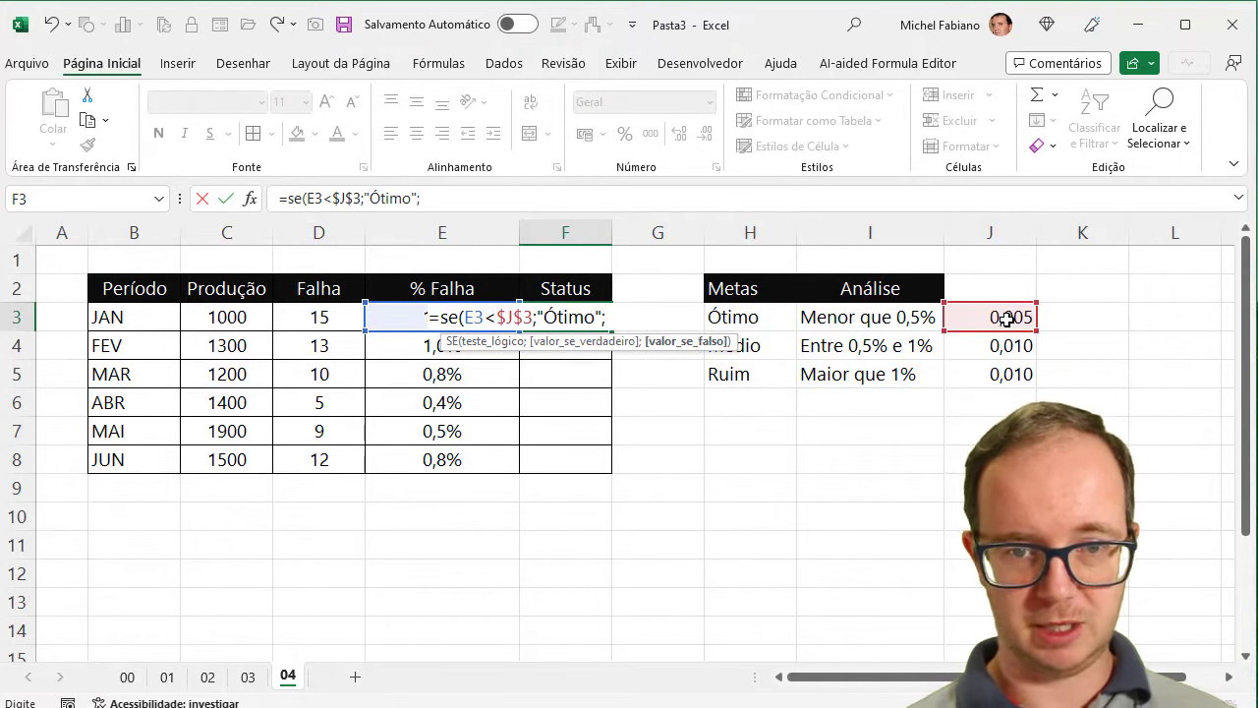
Nest a second SE in the F3 formula's false argument, testing E3<=$J$4 and returning "Médio" if true
type("se(")
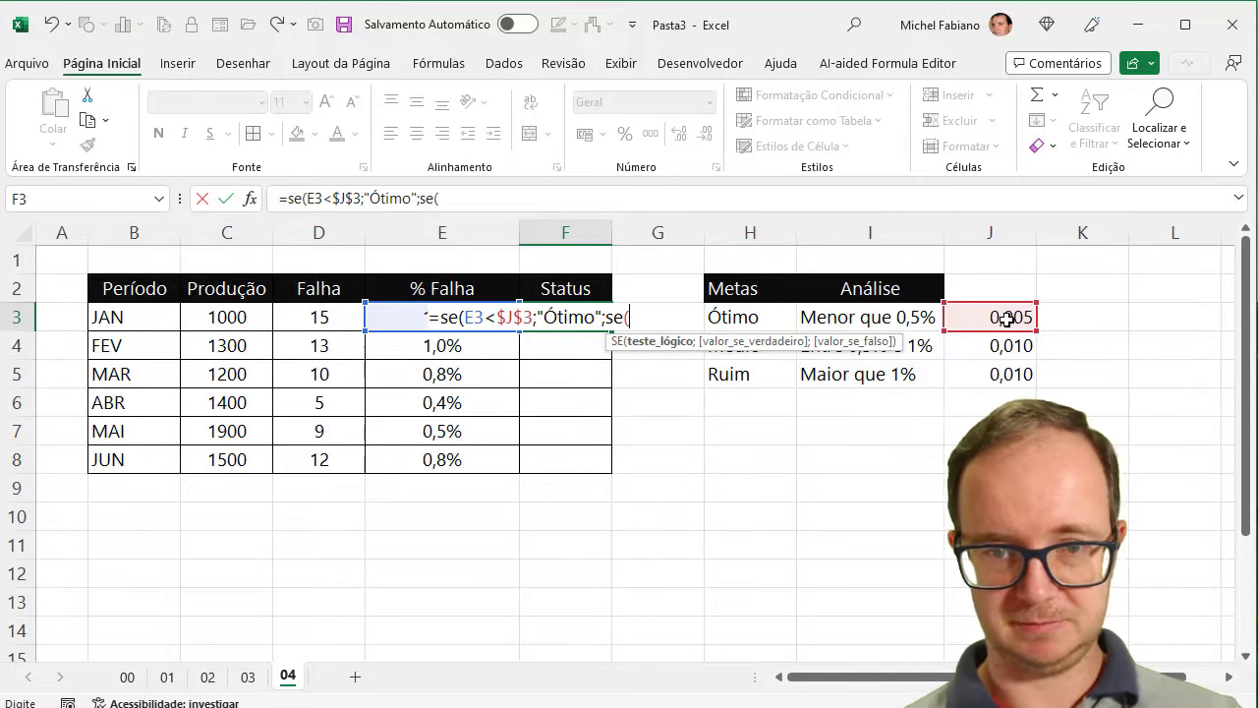
key("Left")
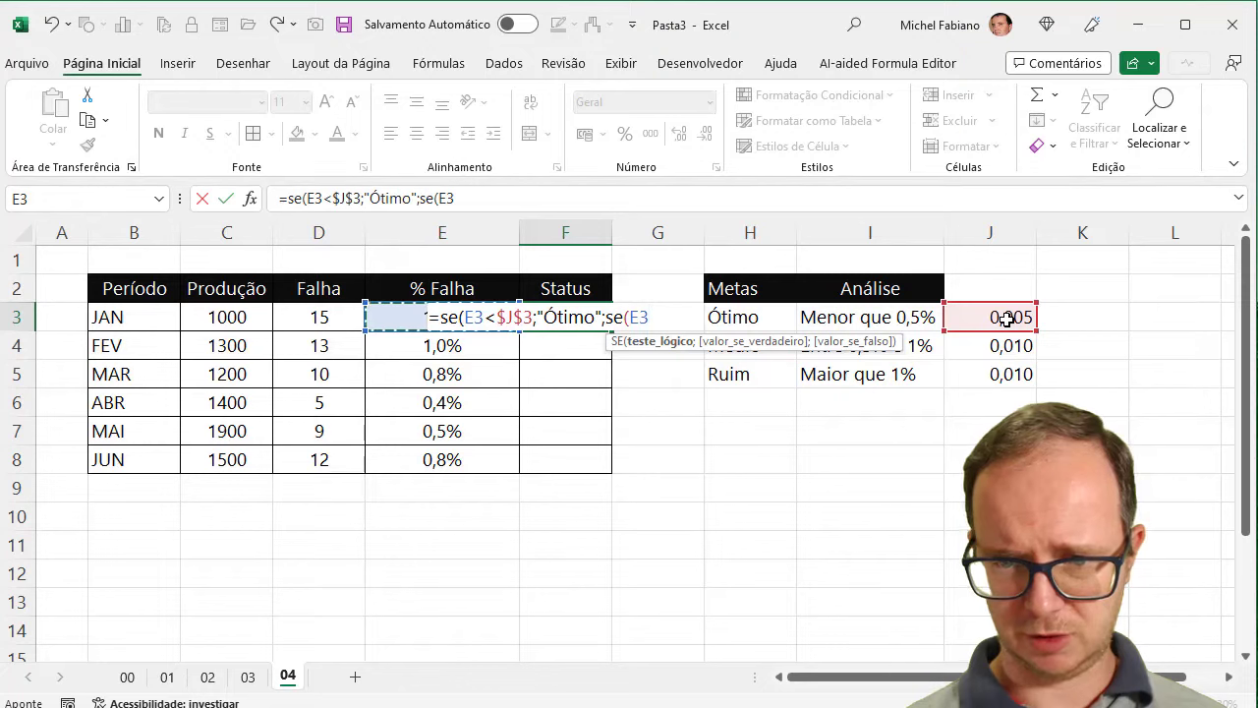
type("<")
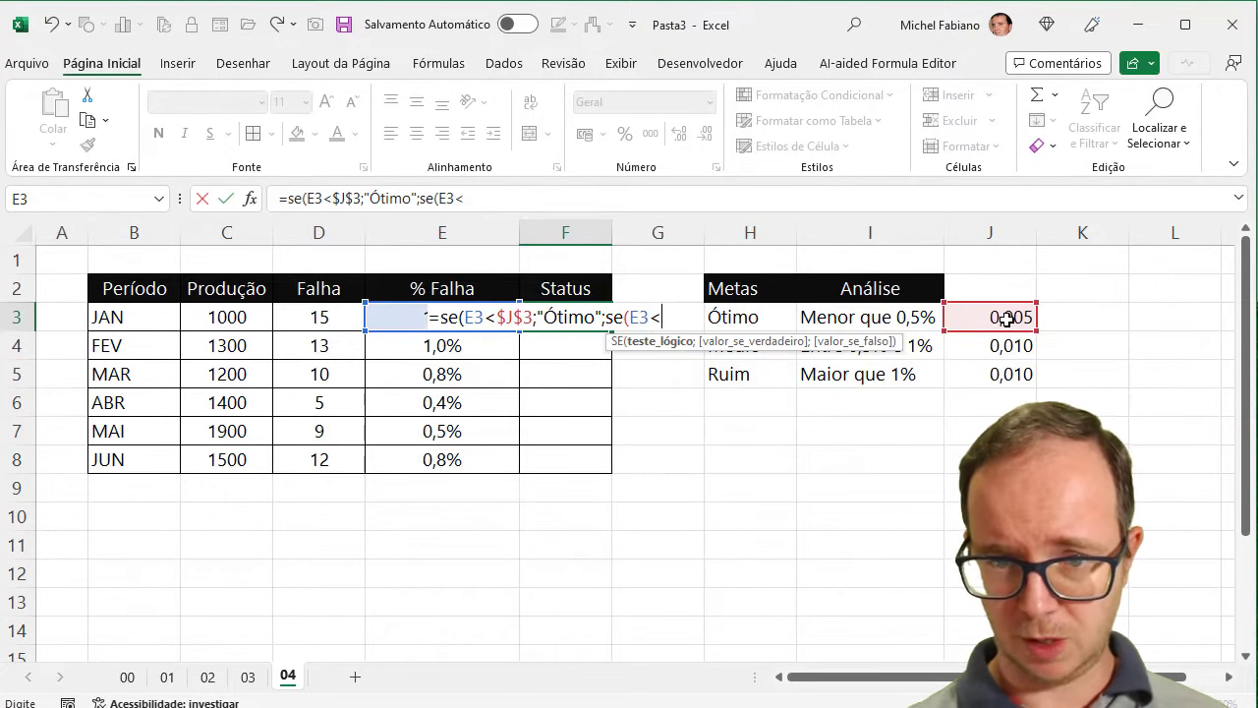
type("=")
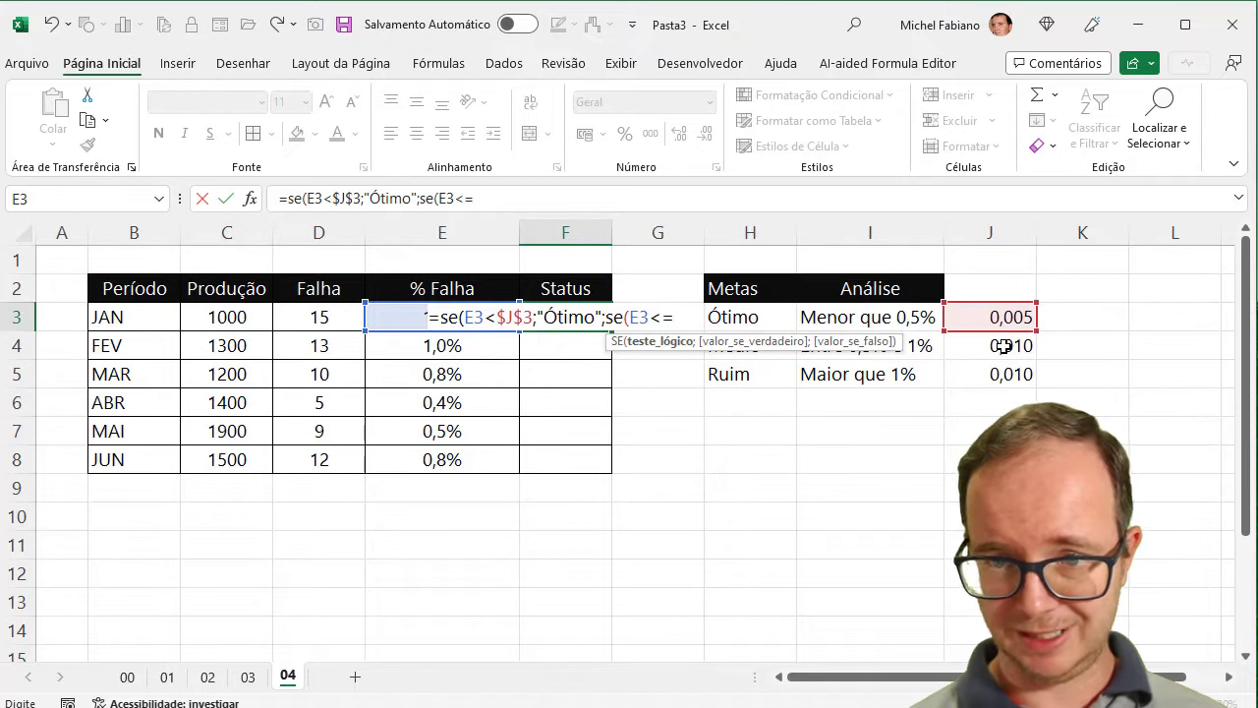
left_click(1001, 346)
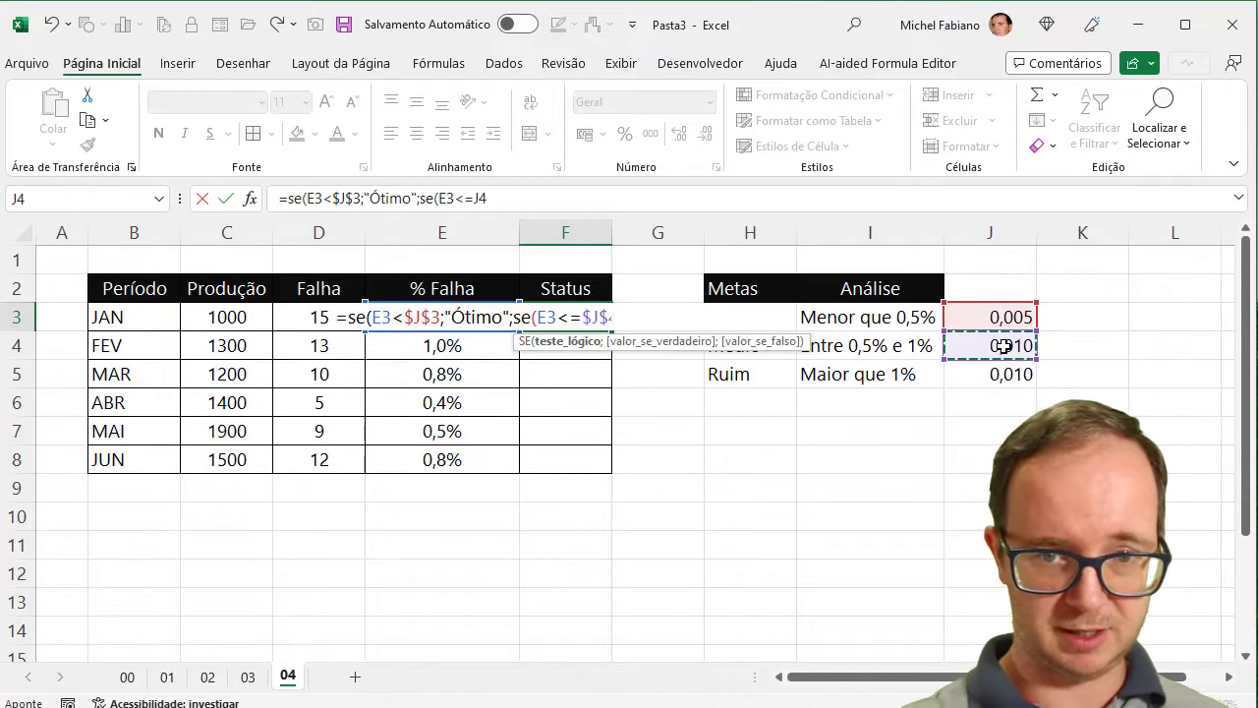
key("F4")
type(";\"")
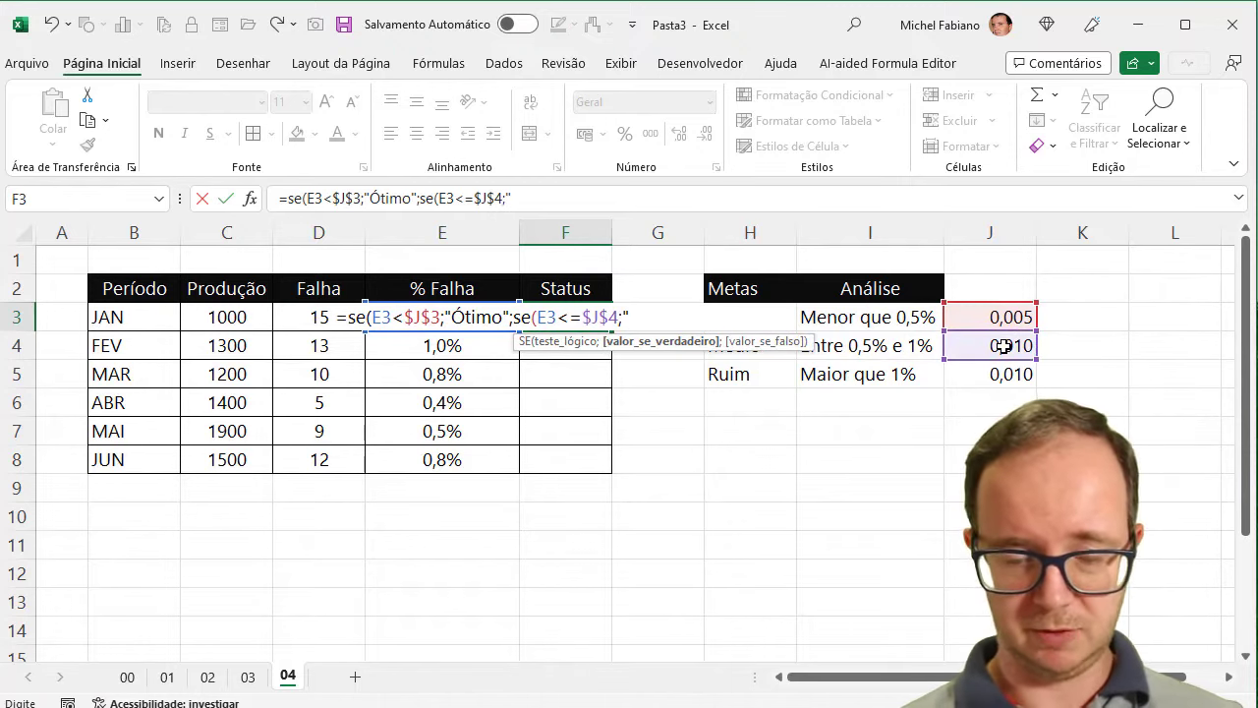
type("Médio\"")
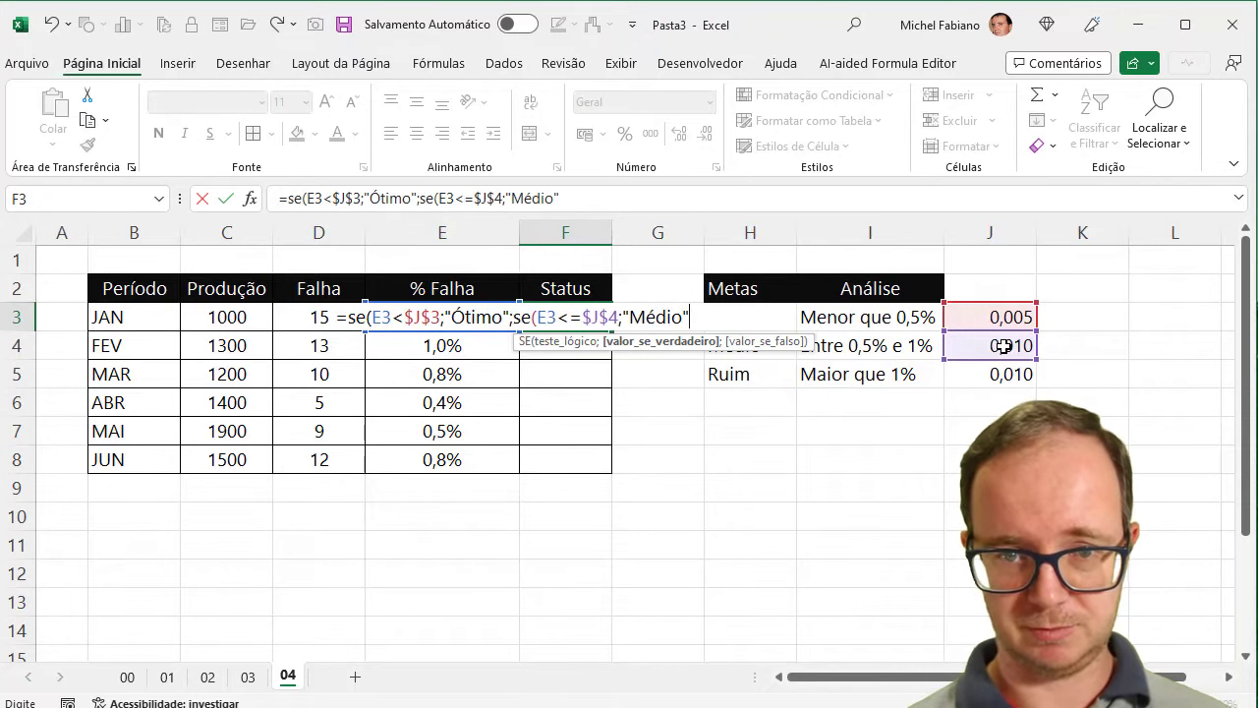
type(";")
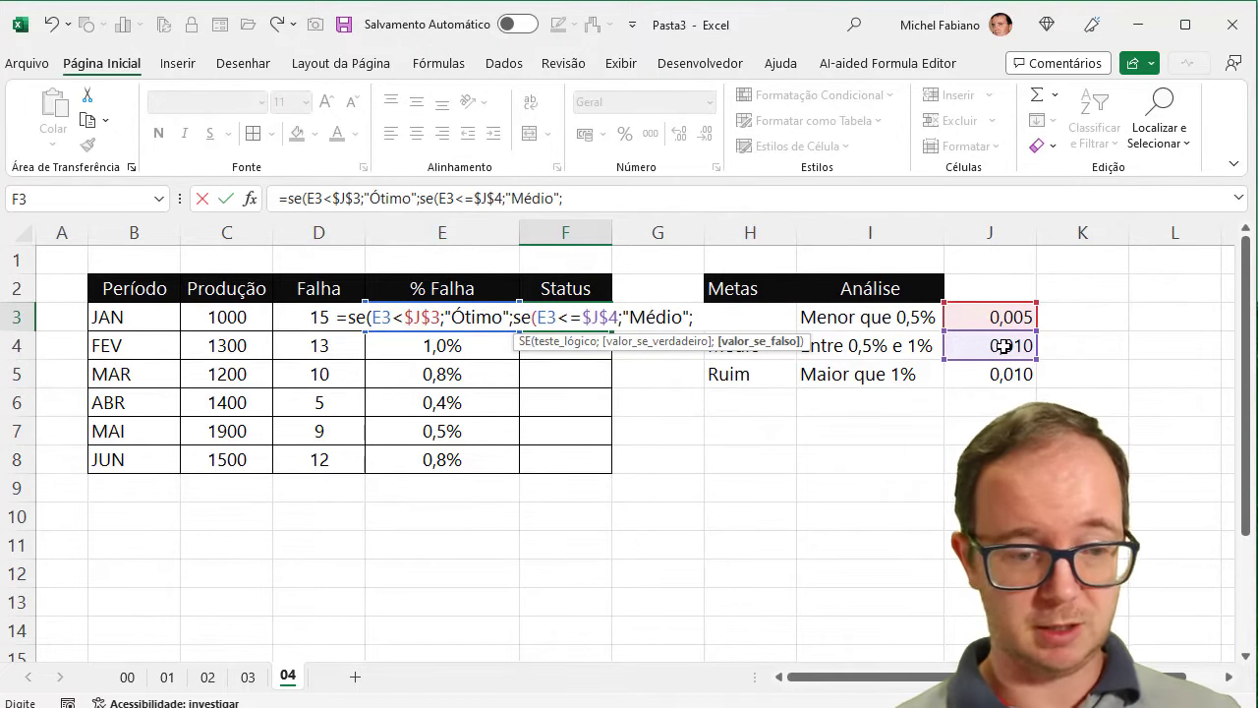
Finish the nested SE in F3 with "Ruim" if false, and fill the formula down through F8
type("\"Ruim\")")
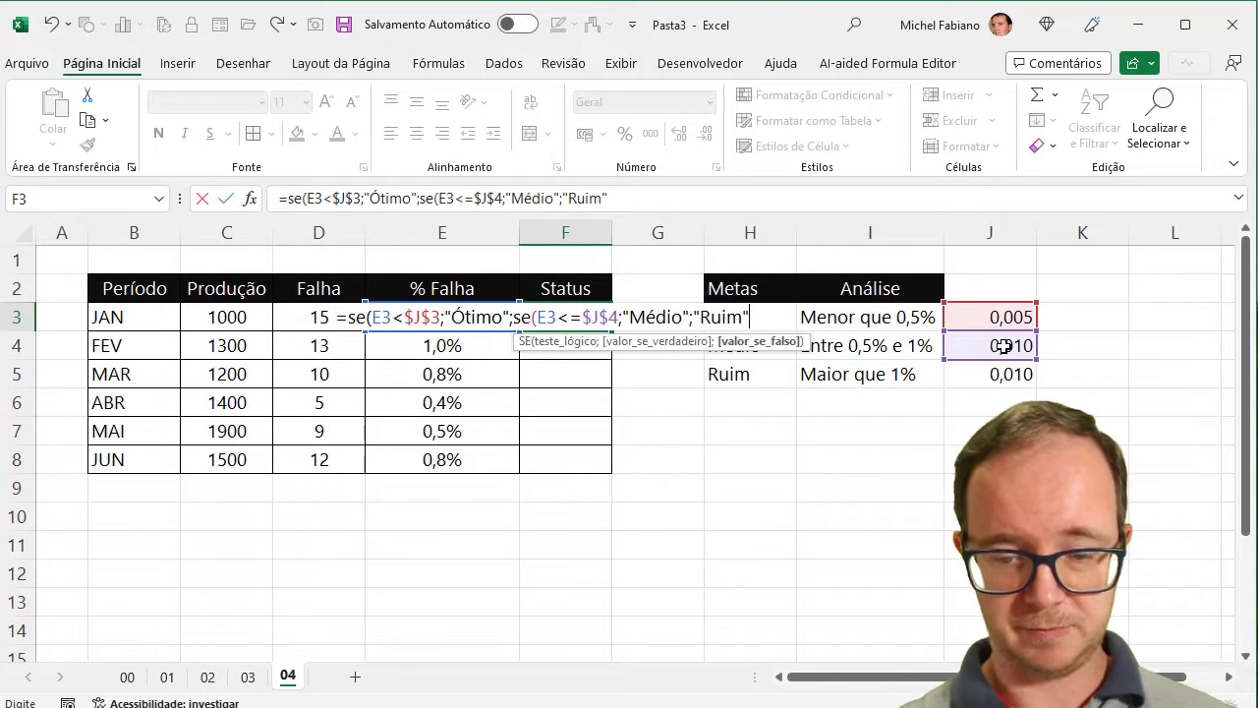
type(")")
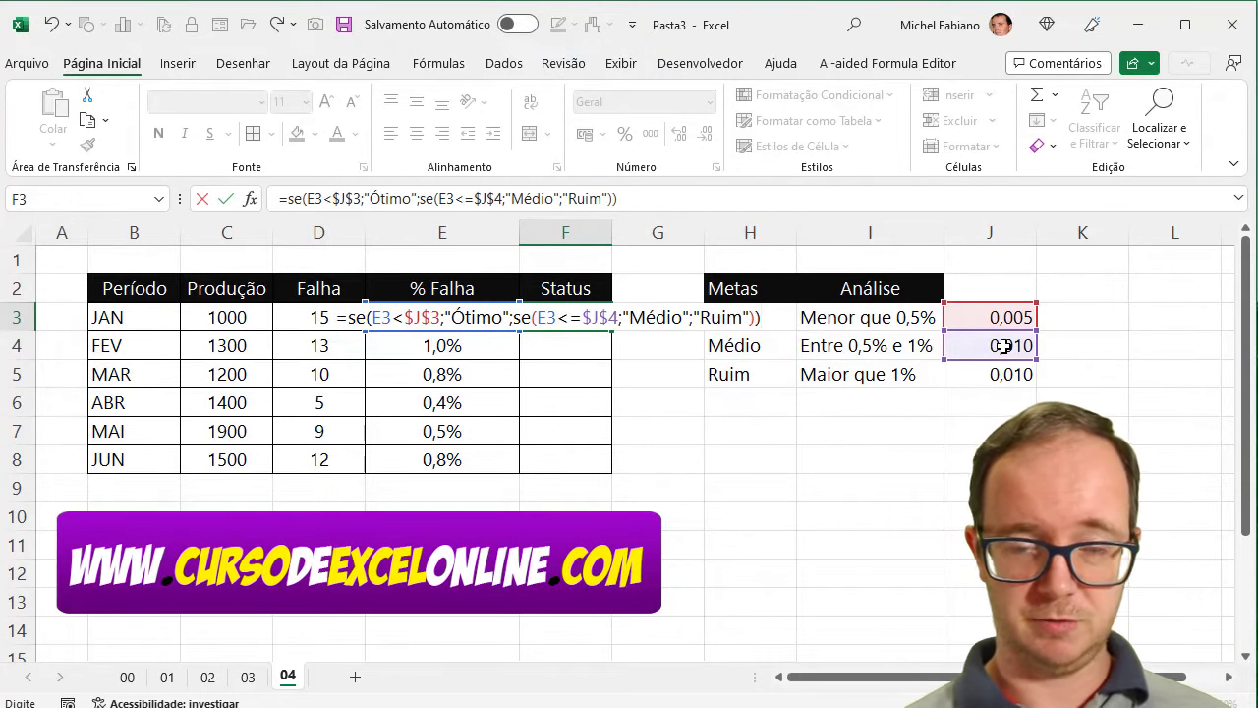
key("Return")
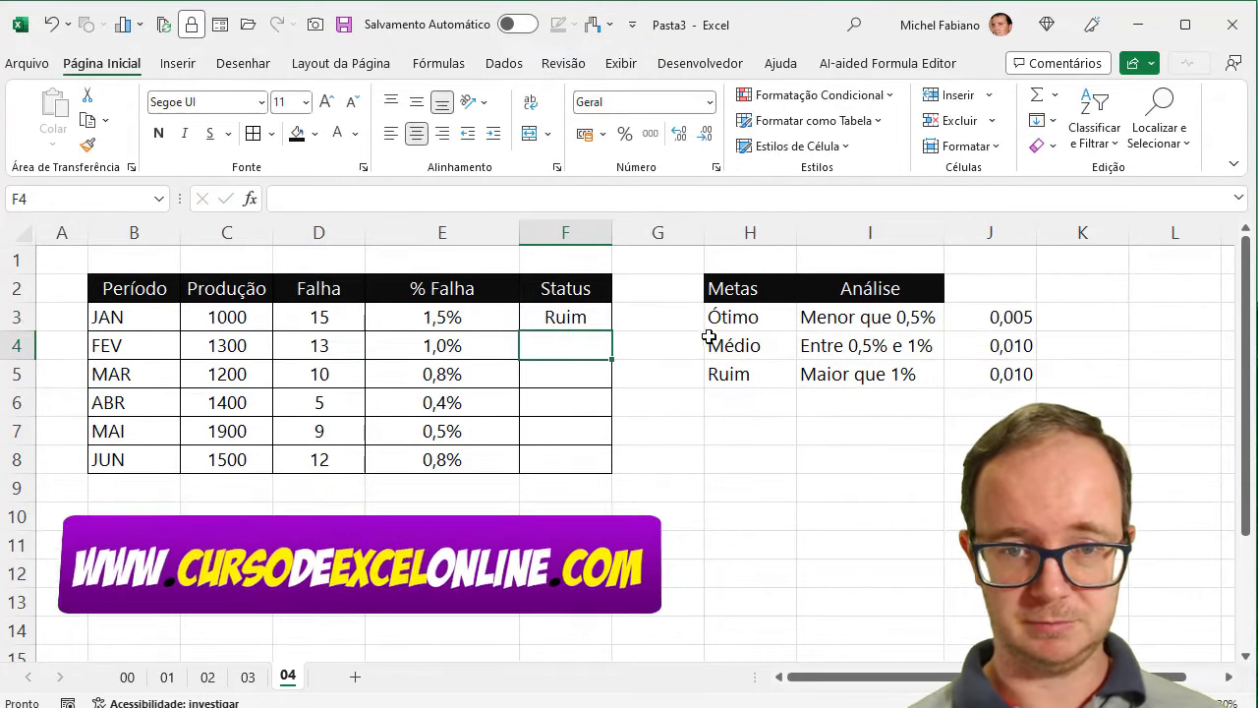
left_click(603, 322)
double_click(610, 330)
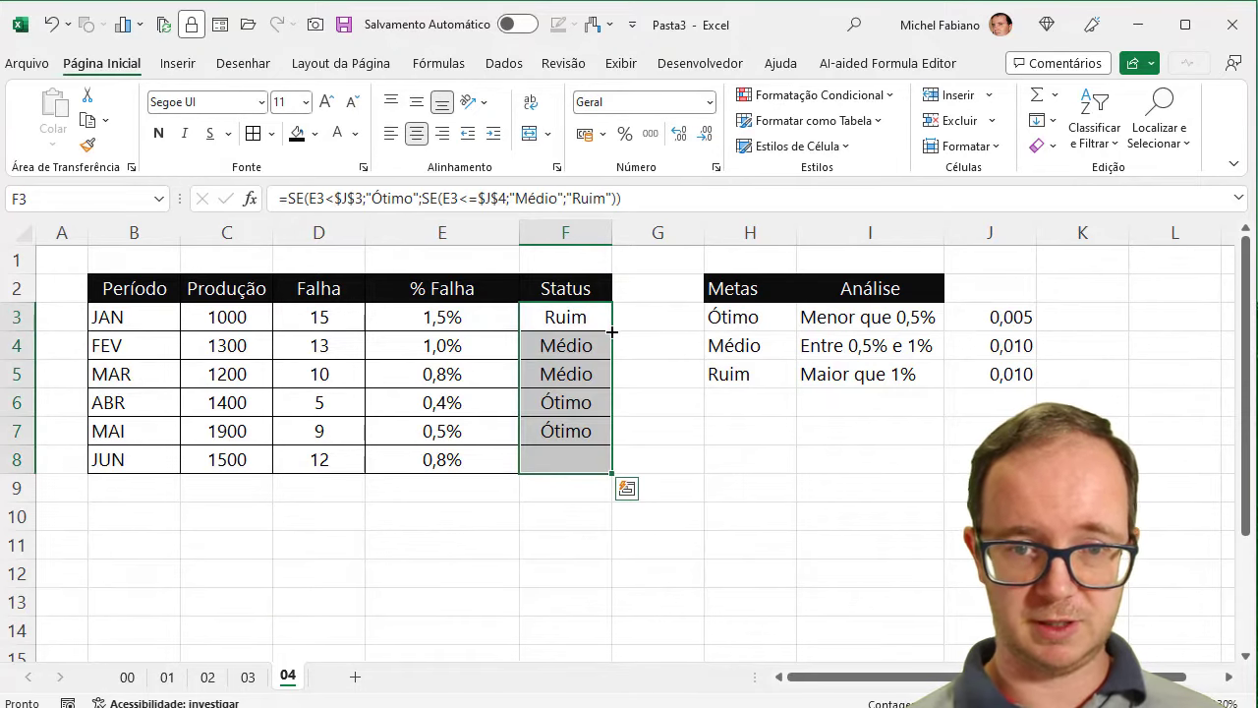
Check the Status formulas and ratings filled down the column from F4 through F8
left_click(578, 347)
left_click(577, 376)
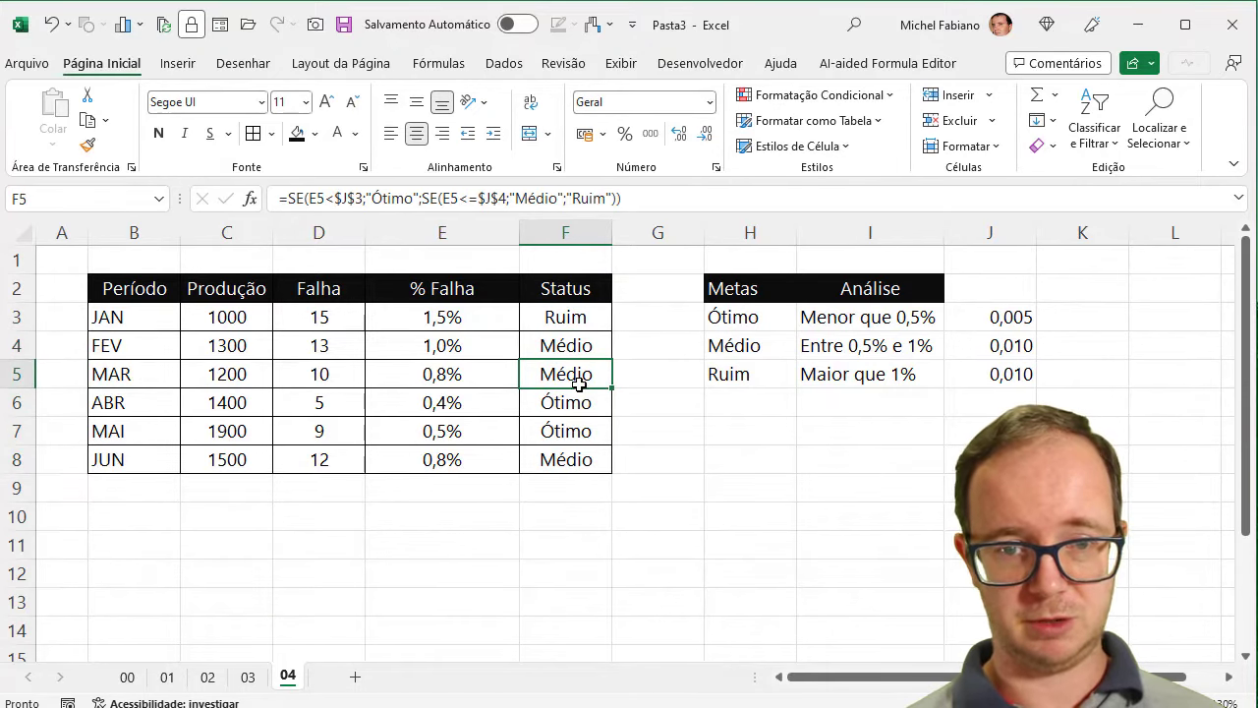
left_click(575, 405)
left_click(572, 435)
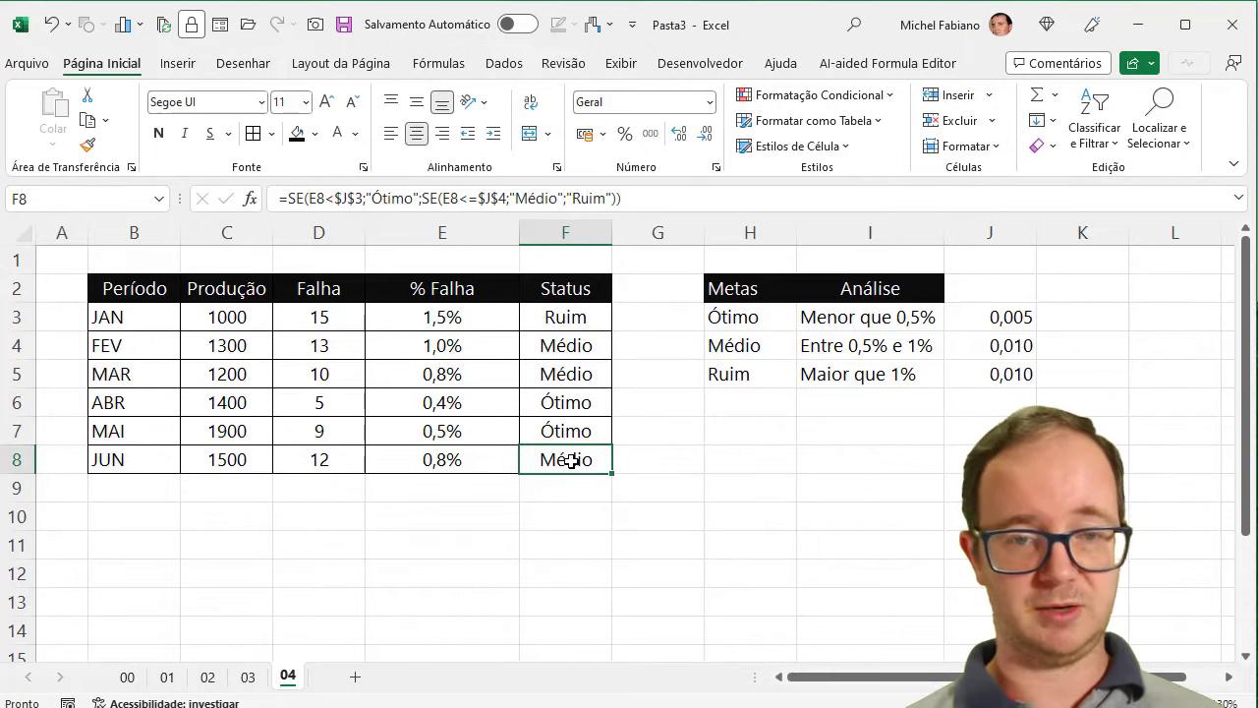
Show the % Falha values in E3:E8 with two decimal places and check the MAI percentage
left_click(479, 315)
left_click_drag(479, 315, 460, 447)
left_click(679, 132)
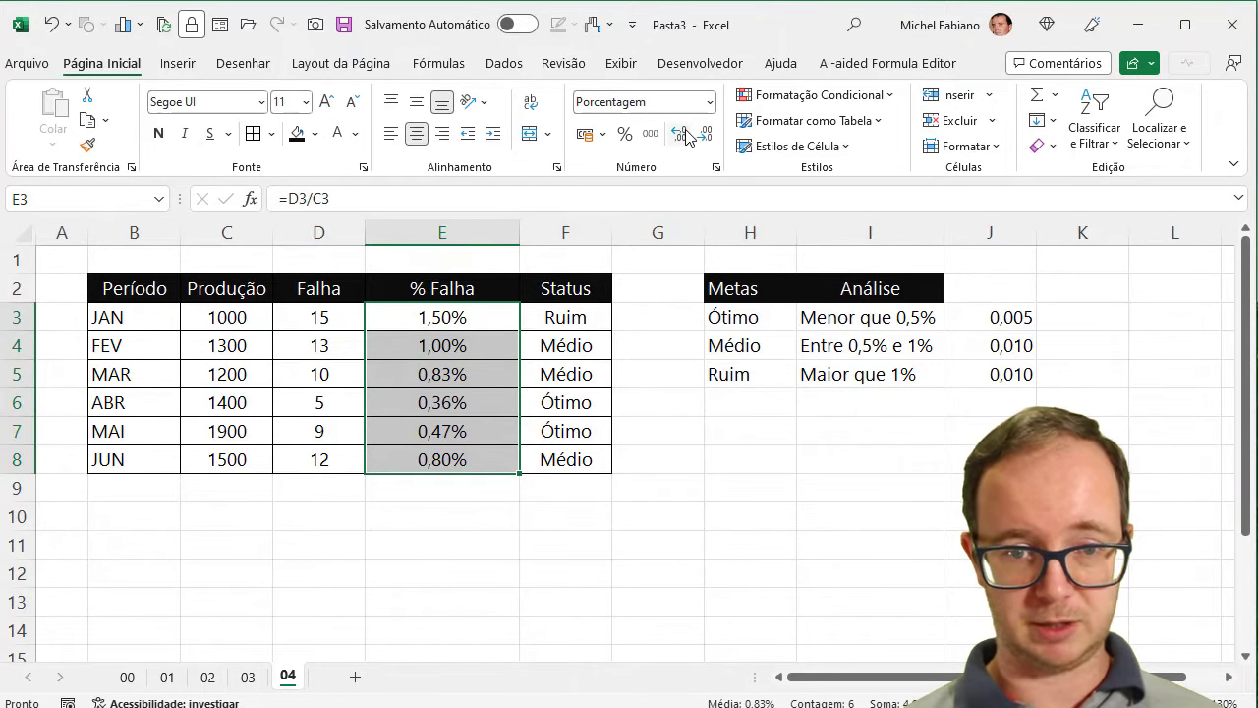
left_click(467, 431)
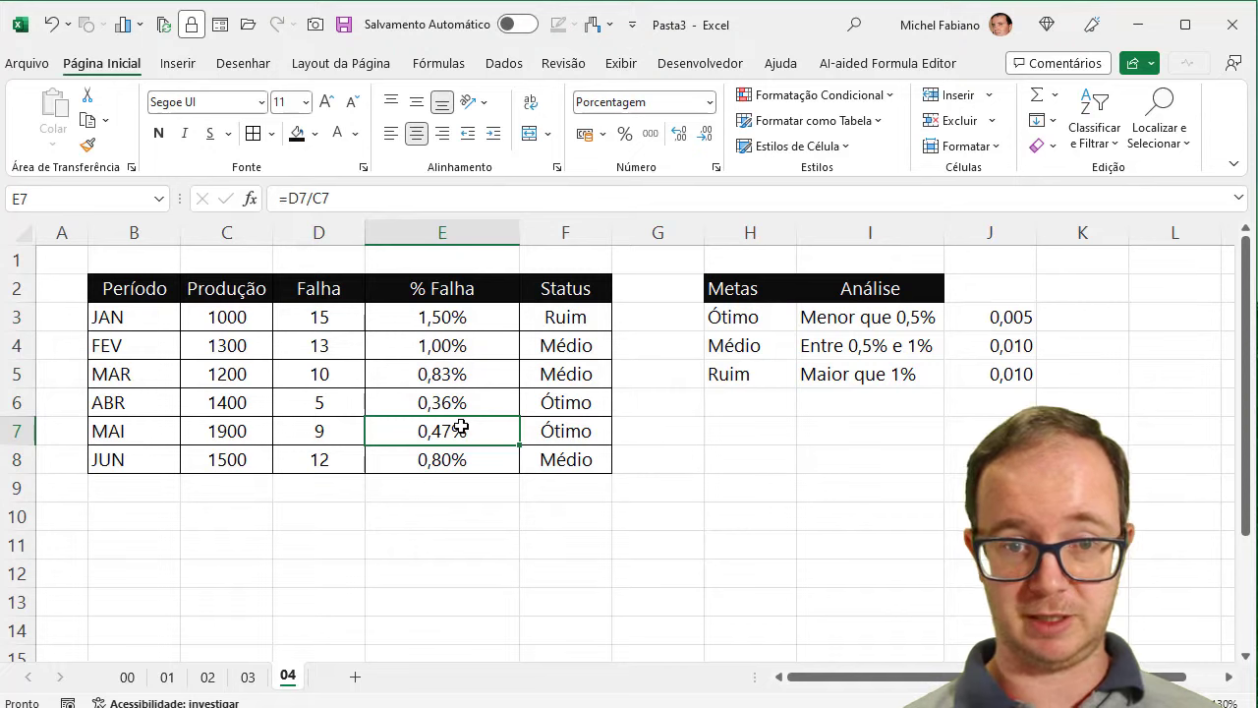
Review the percentages in E3:E8 and open the nested SE formula in F3 to examine its cell references
left_click(479, 312)
left_click_drag(480, 311, 478, 452)
left_click(558, 320)
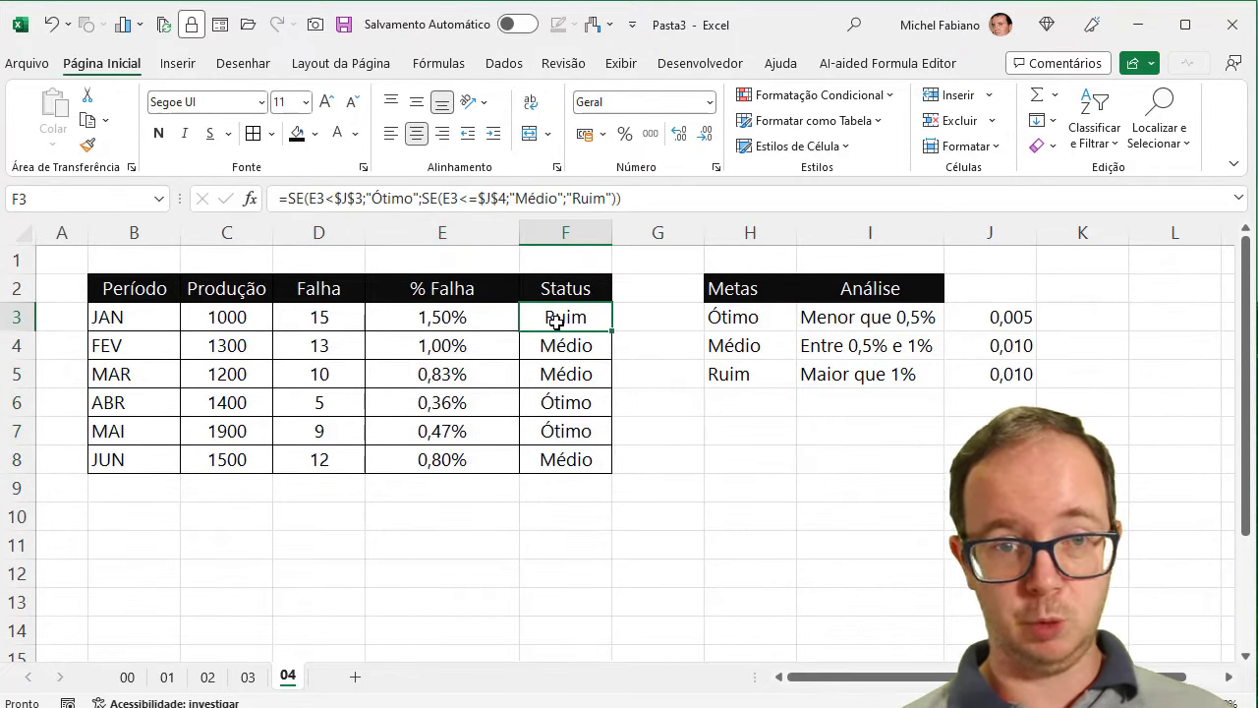
double_click(557, 320)
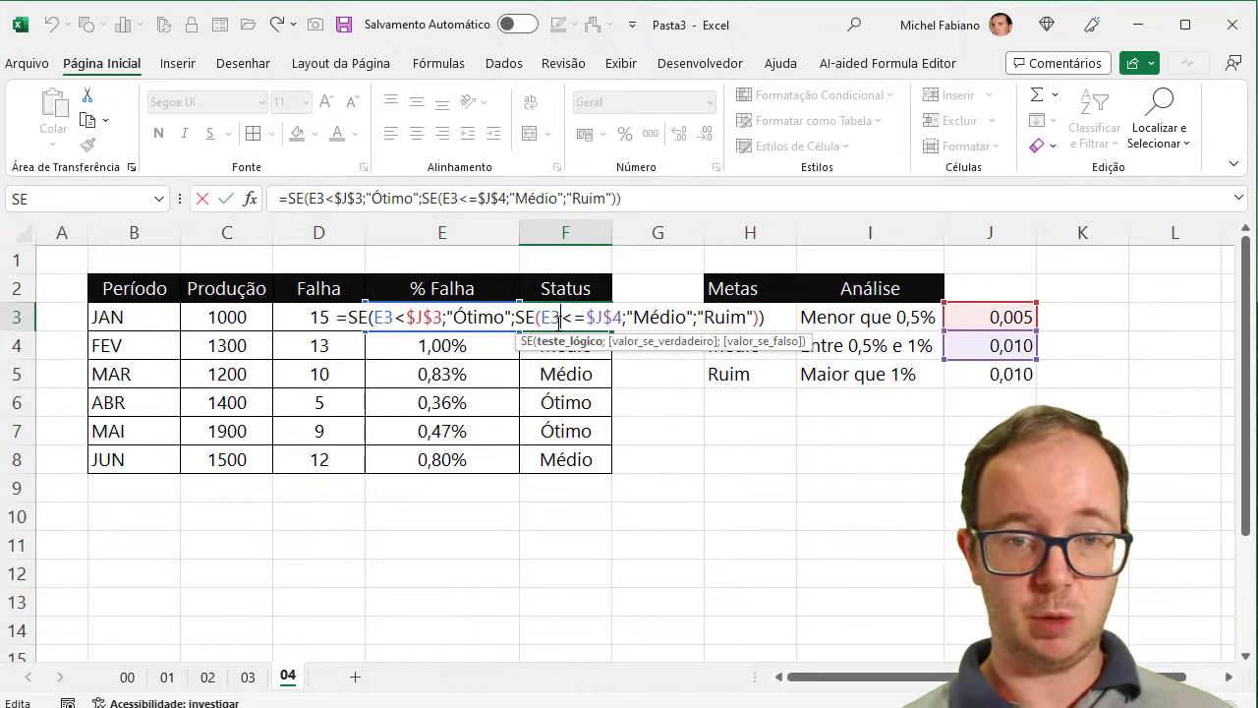